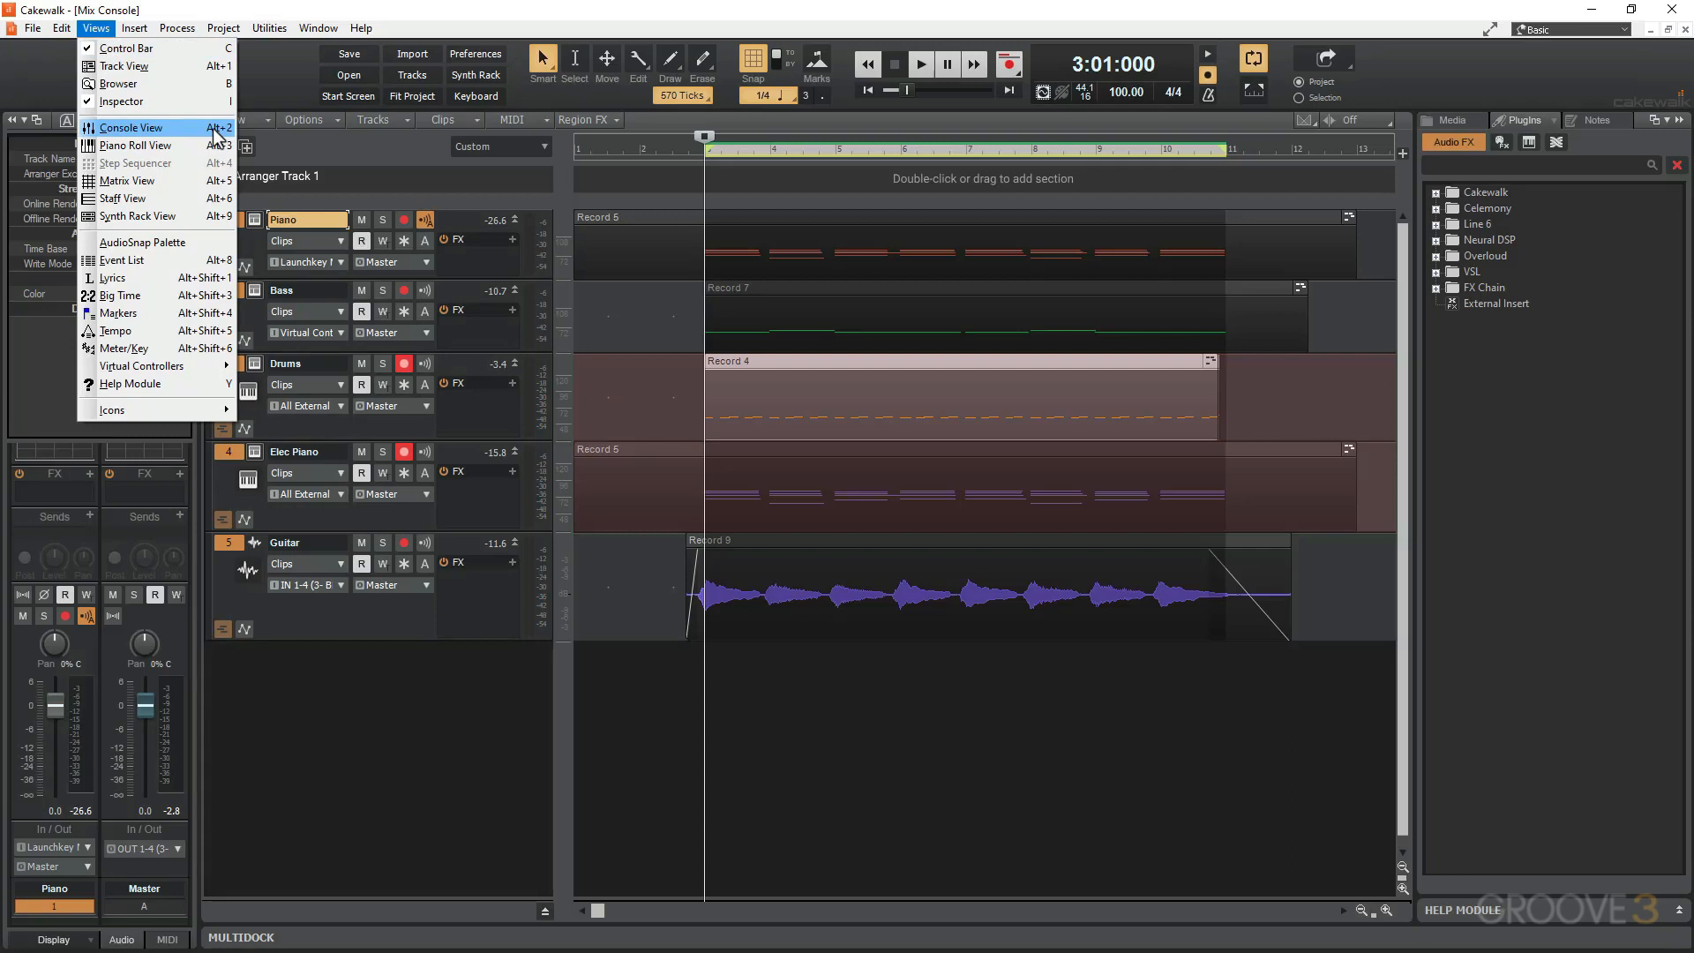
Show the Console View and enlarge its docked pane until the full channel strips fit
{"action": "left_click", "coordinate": [215, 130]}
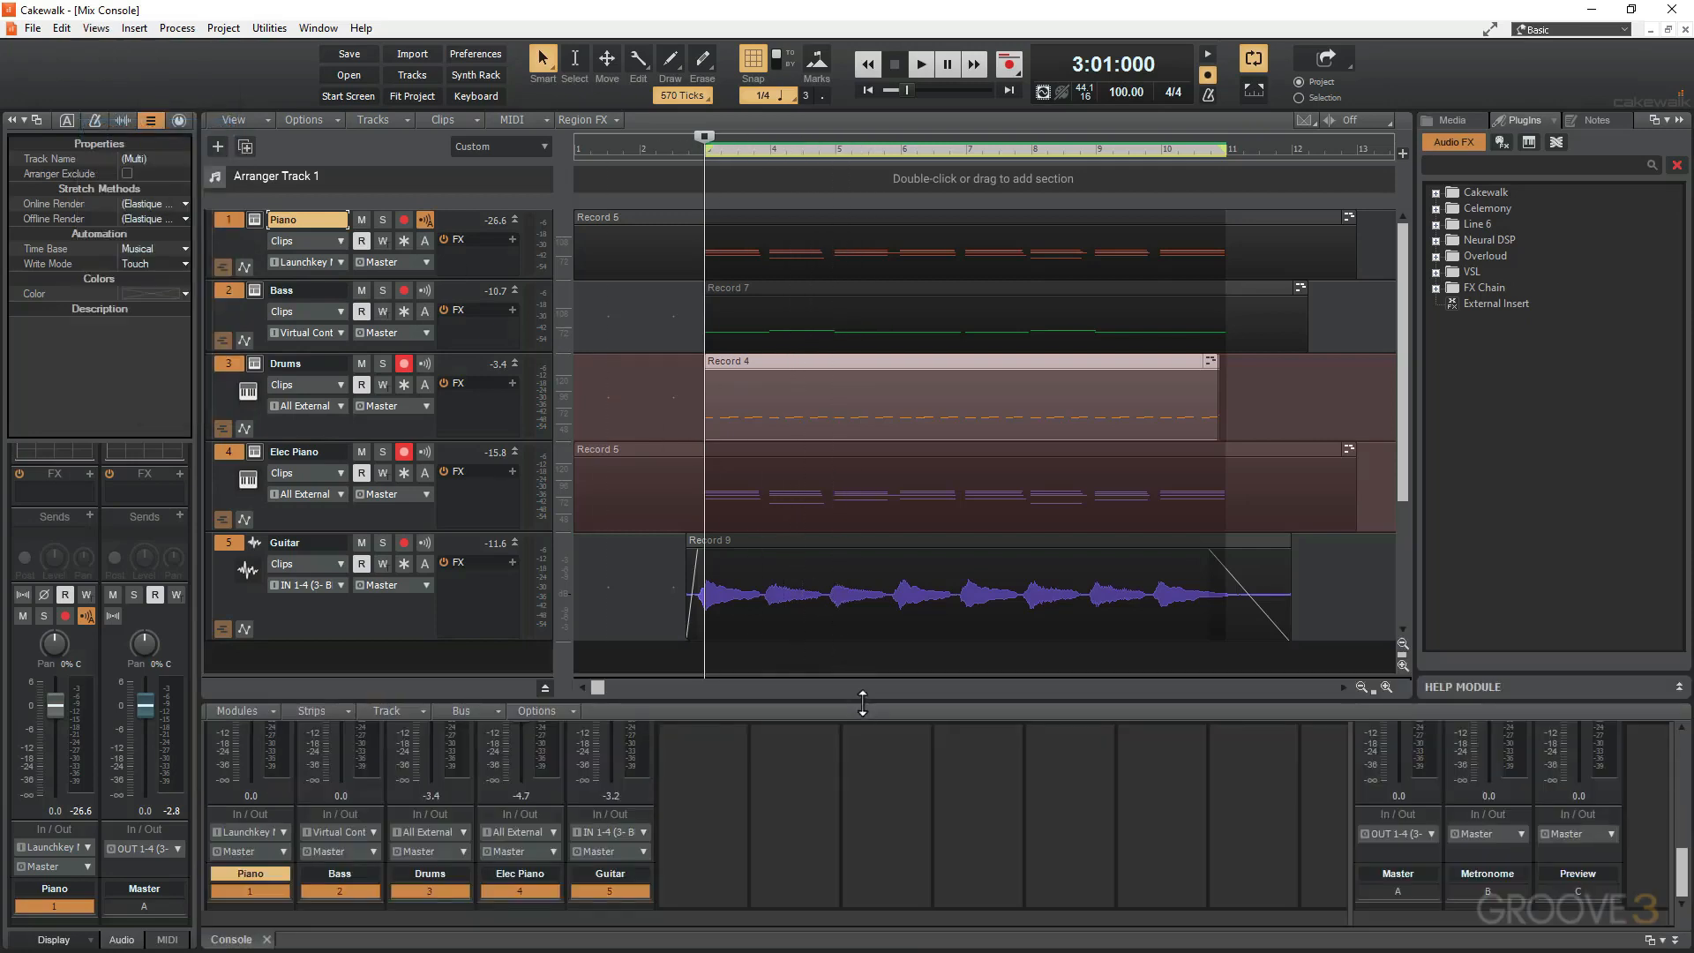
{"action": "left_click_drag", "start_coordinate": [850, 411], "coordinate": [853, 345]}
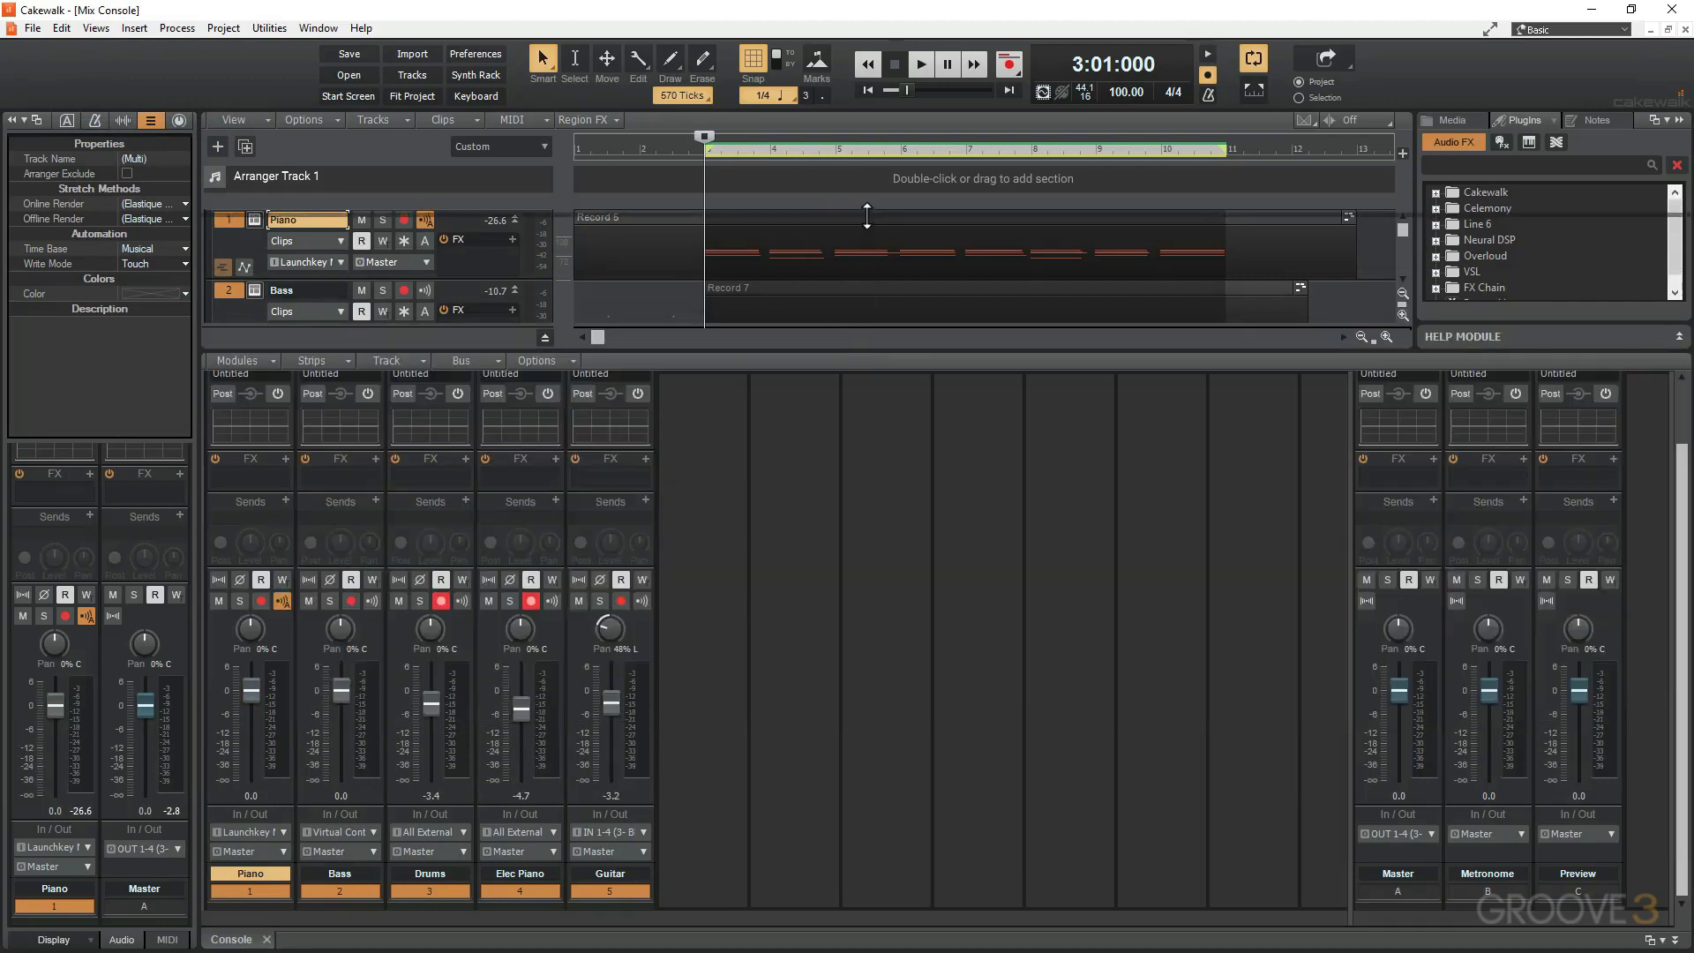
{"action": "left_click_drag", "start_coordinate": [856, 350], "coordinate": [847, 608]}
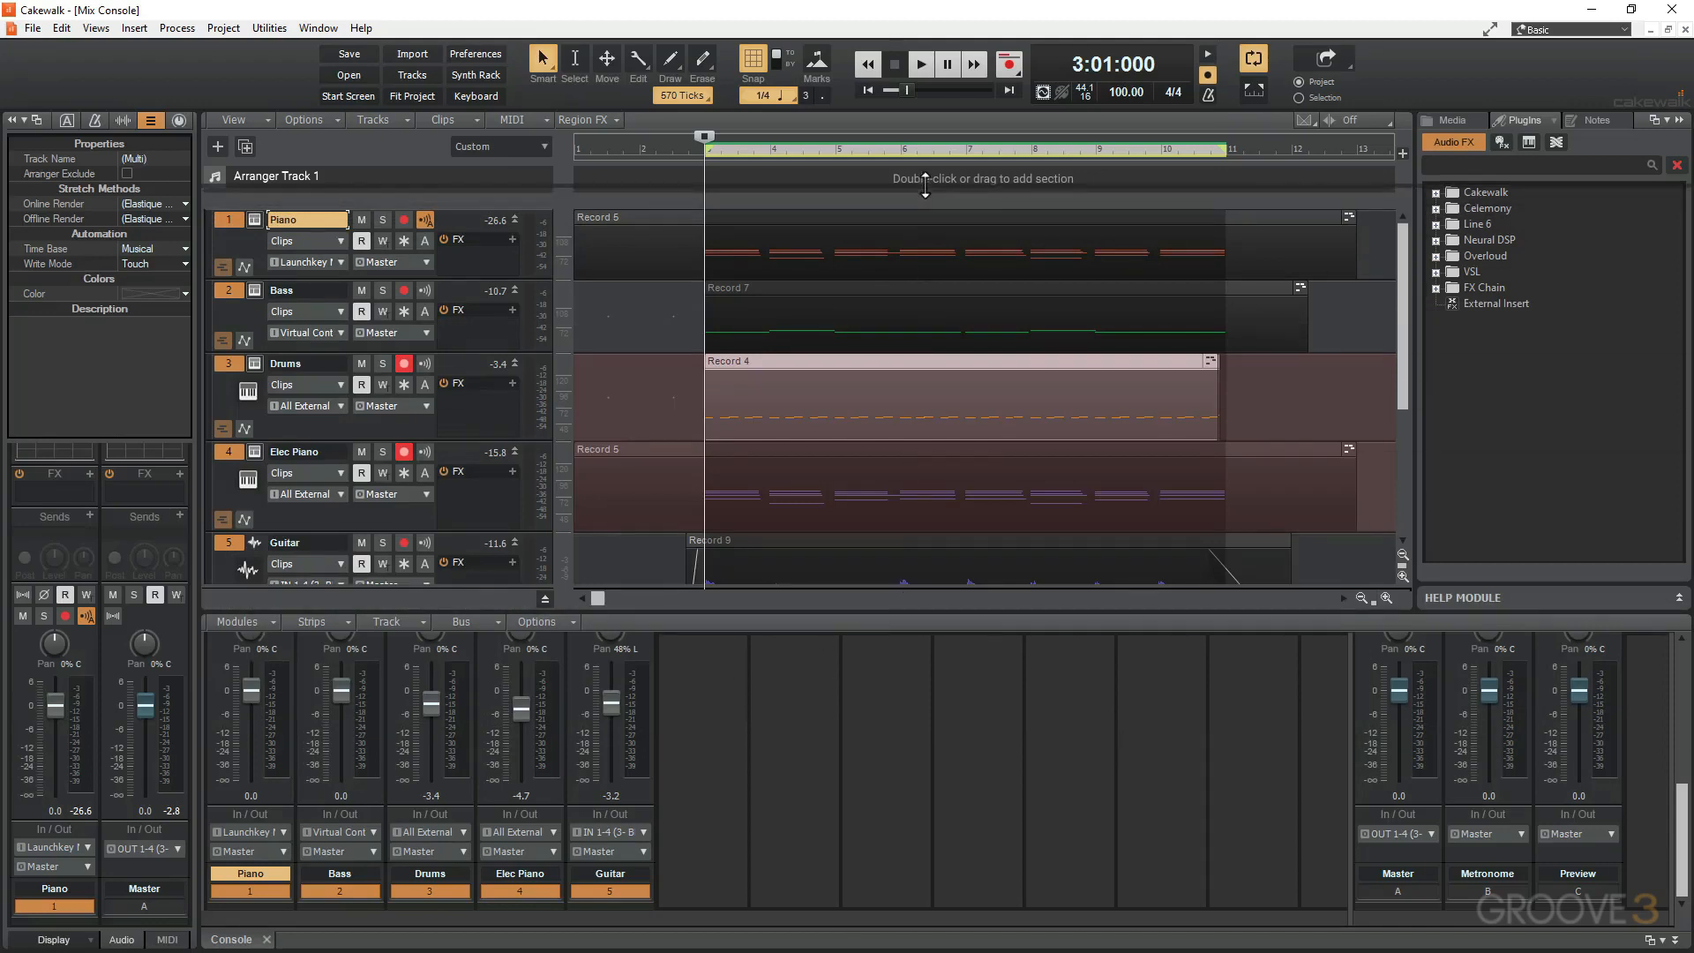
{"action": "left_click_drag", "start_coordinate": [925, 185], "coordinate": [960, 258]}
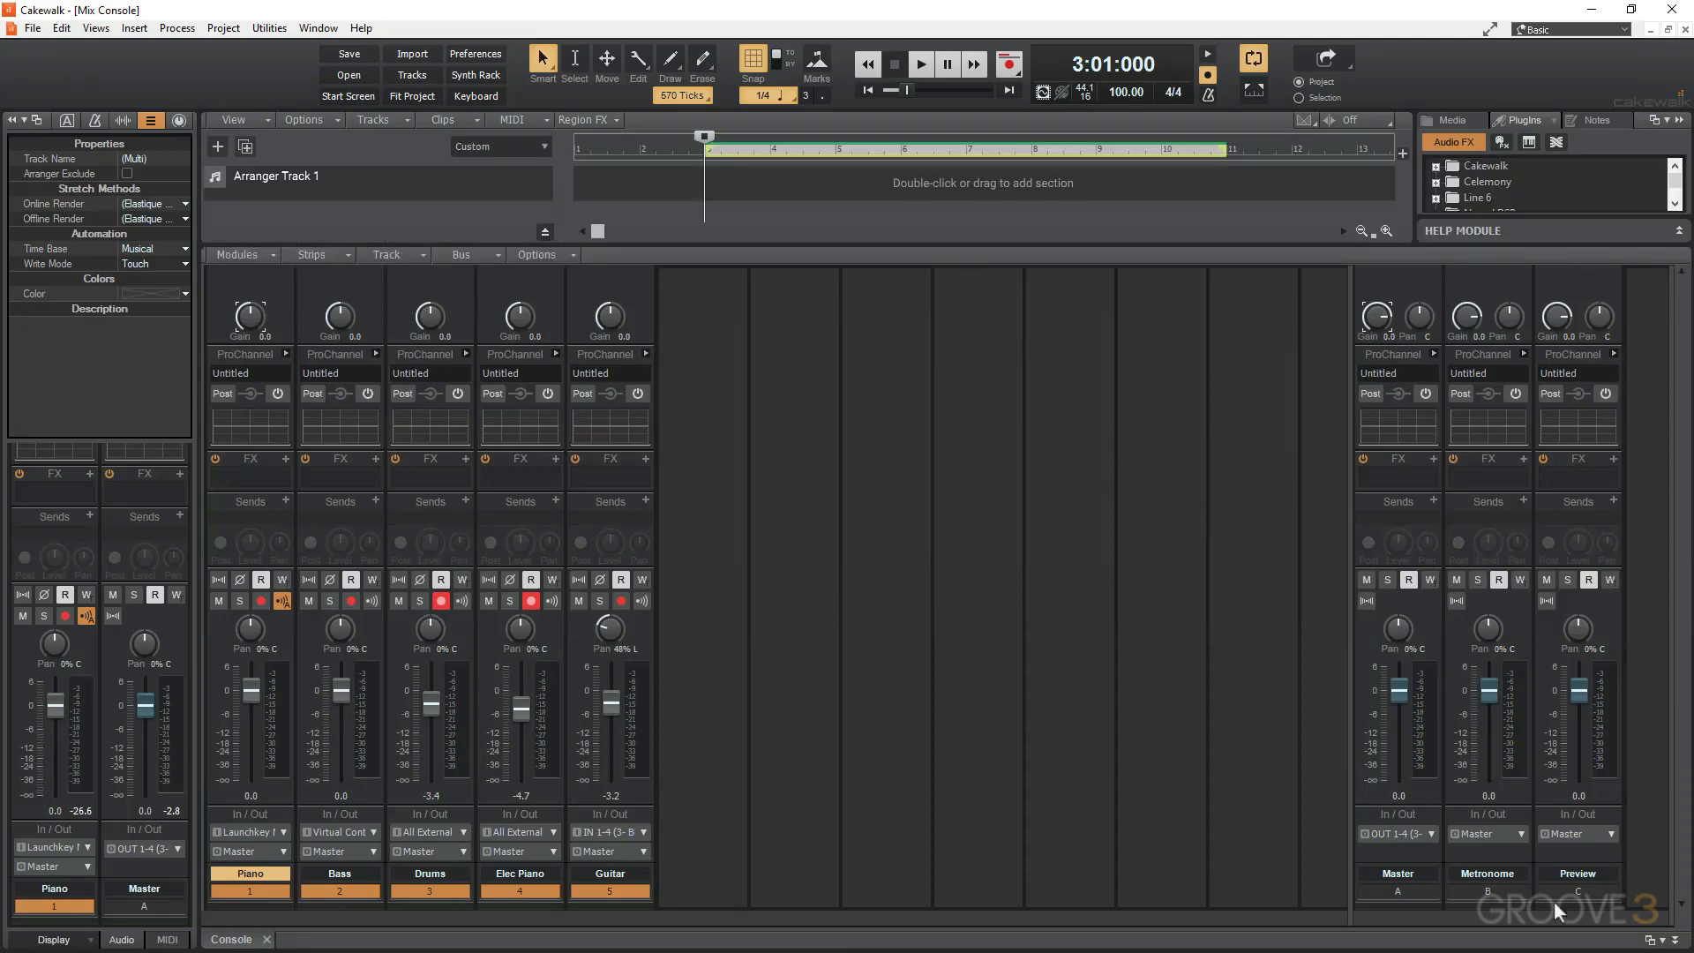
Float the console's MultiDock as a separate window, reposition it over the tracks, and dock it back
{"action": "left_click", "coordinate": [1651, 941]}
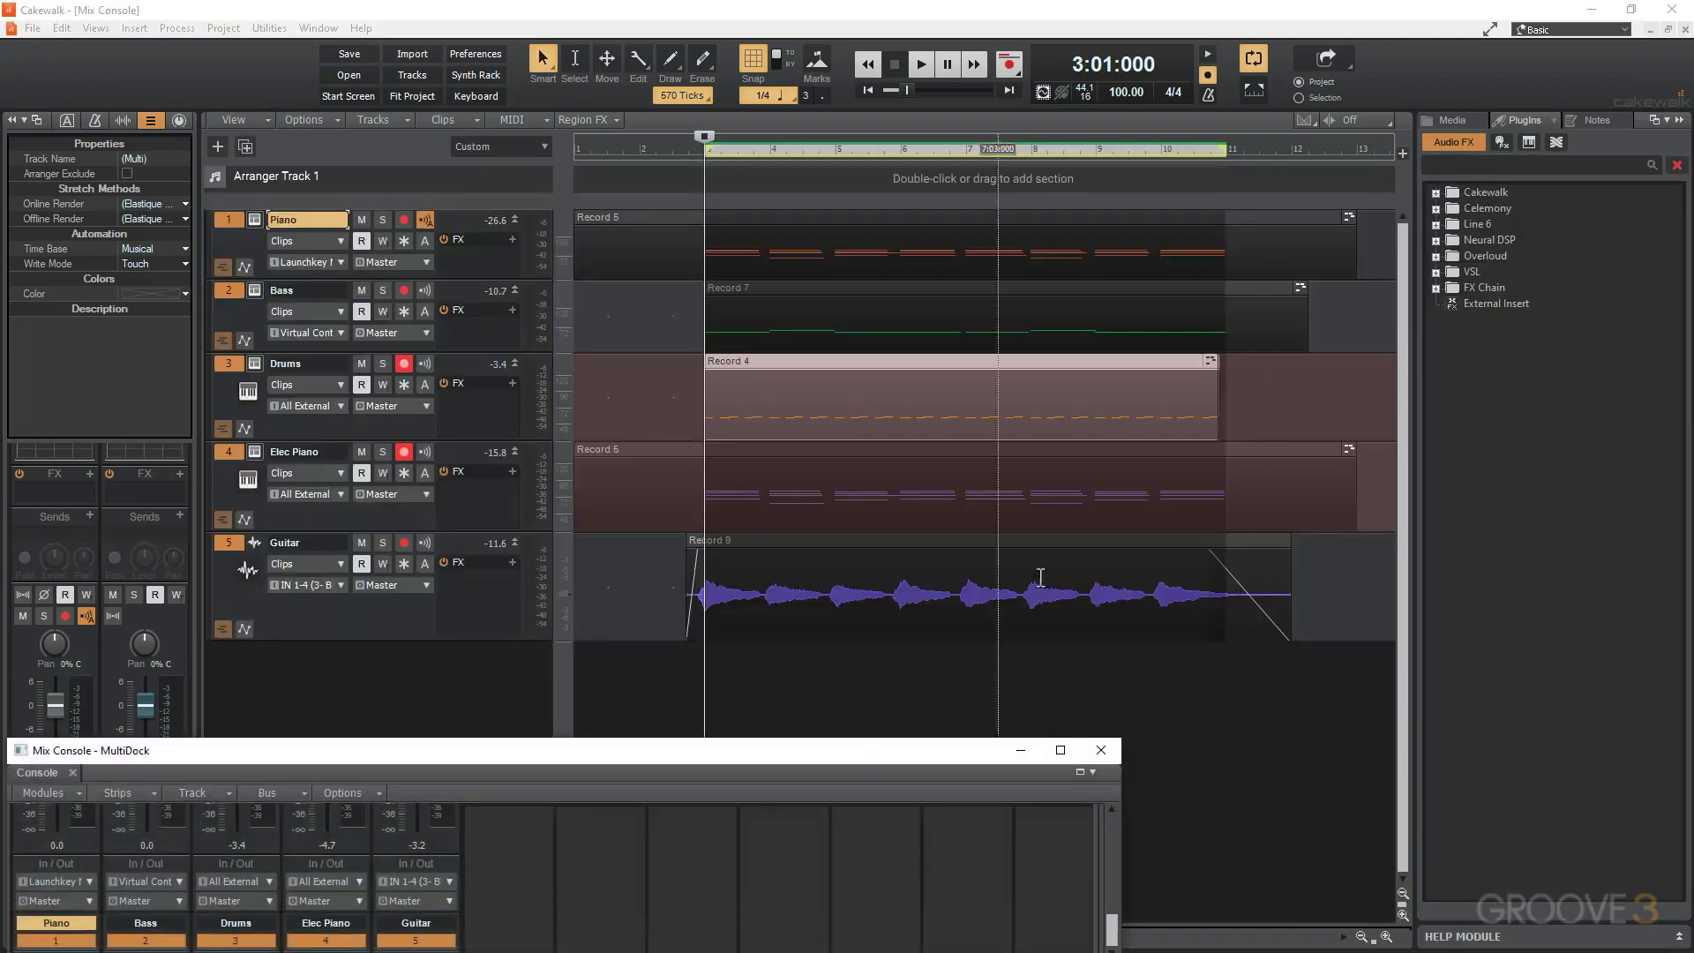
{"action": "left_click_drag", "start_coordinate": [805, 750], "coordinate": [1062, 305]}
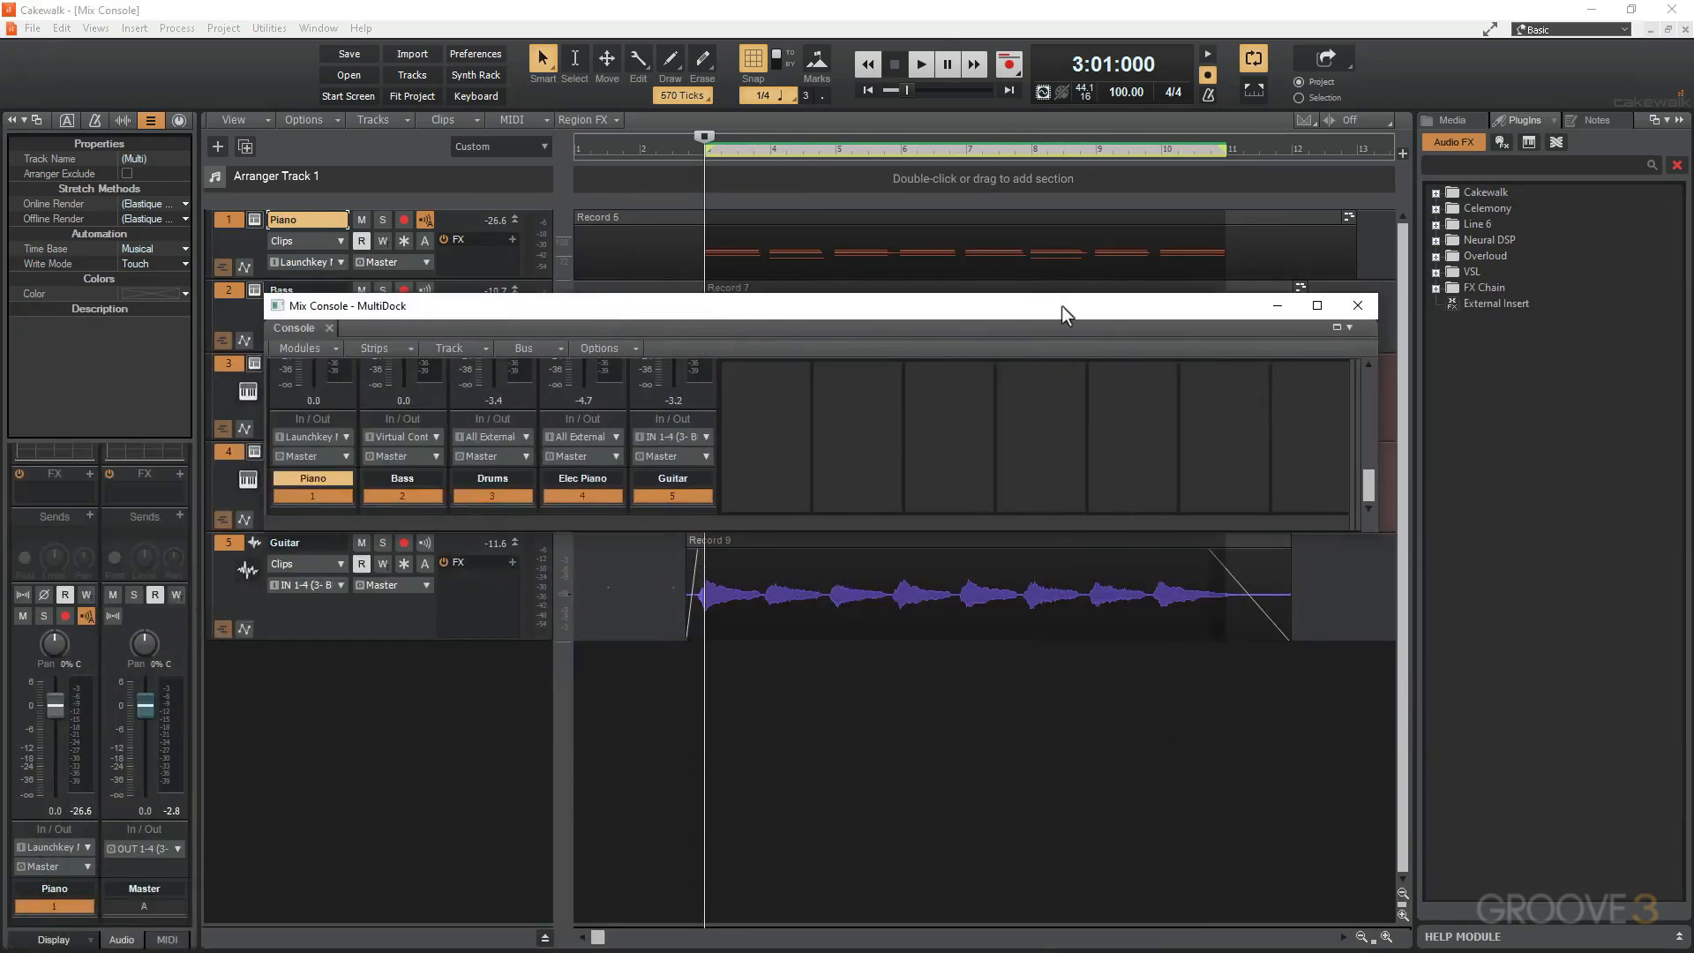
{"action": "left_click", "coordinate": [1334, 327]}
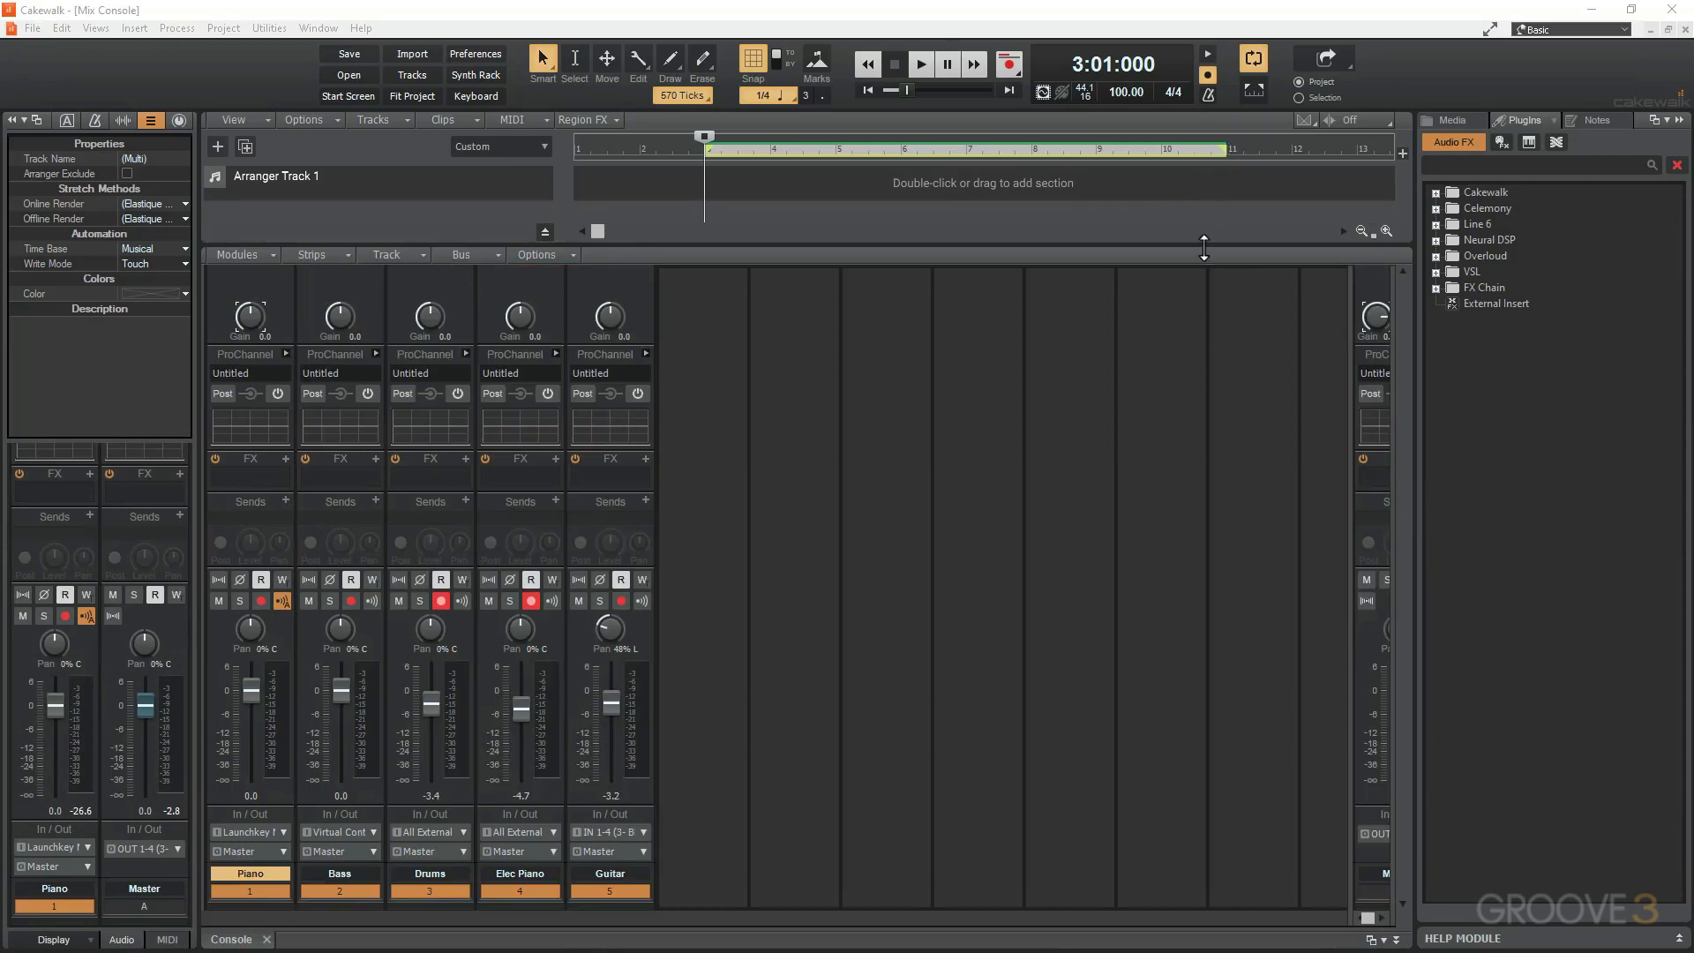
Fit all five tracks vertically in the track view and readjust the height of the console pane below
{"action": "left_click_drag", "start_coordinate": [1203, 247], "coordinate": [1213, 371]}
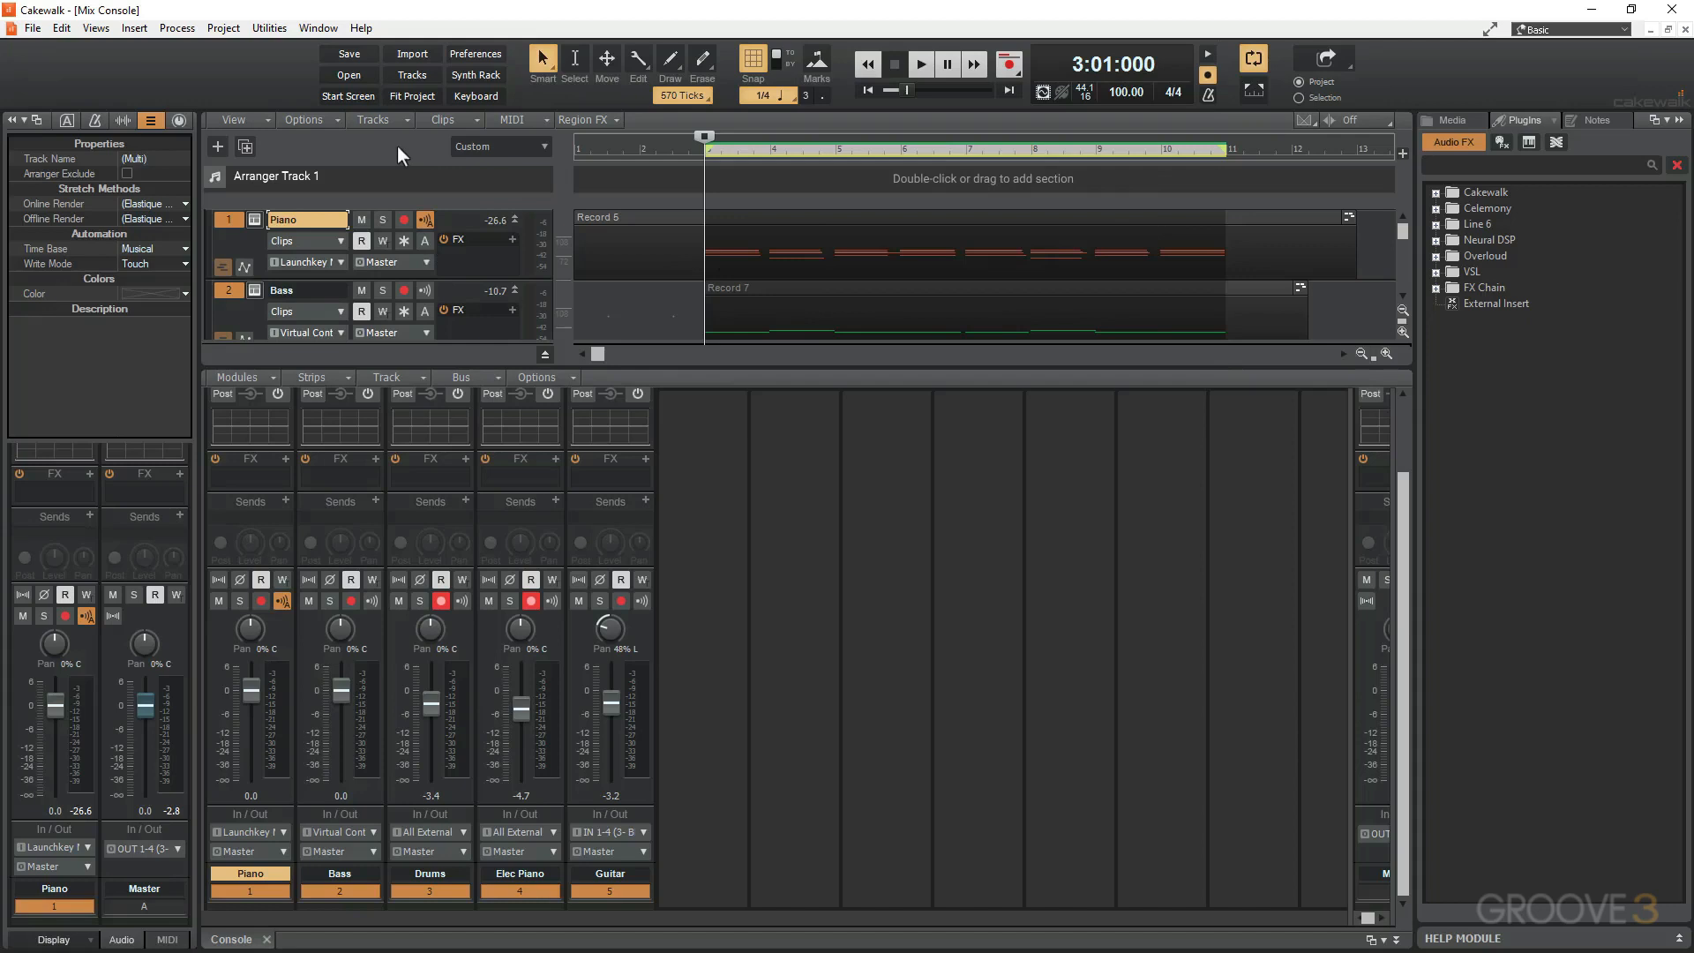
{"action": "key", "text": "f"}
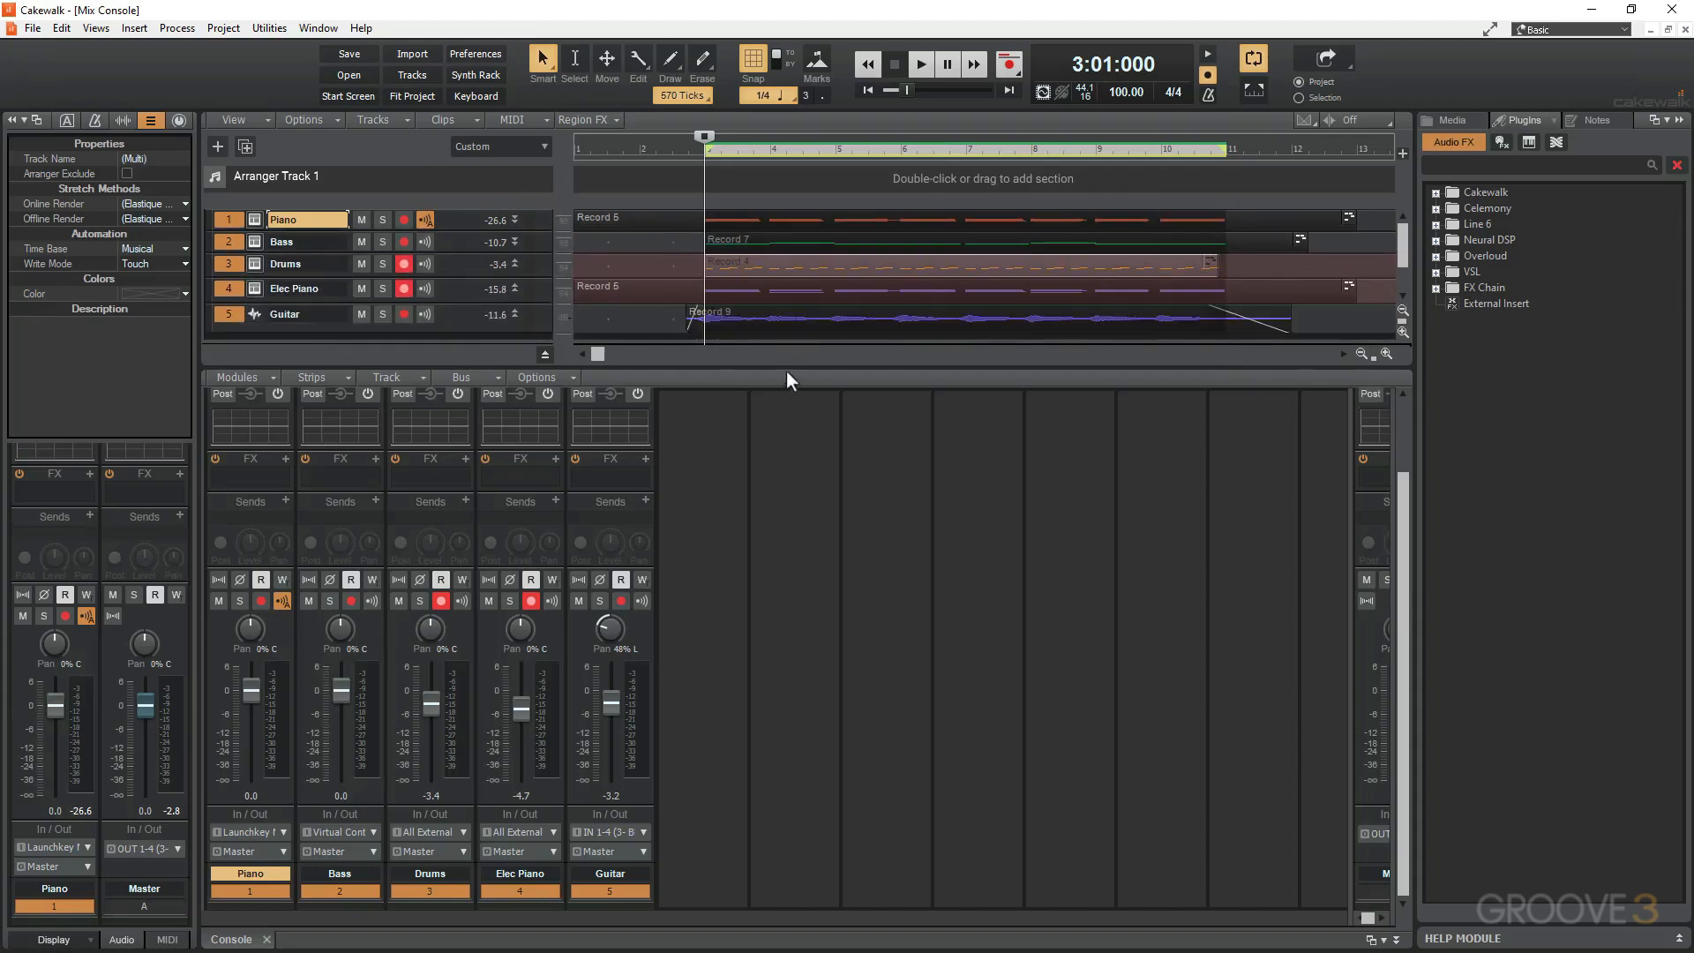
{"action": "left_click_drag", "start_coordinate": [787, 372], "coordinate": [788, 288]}
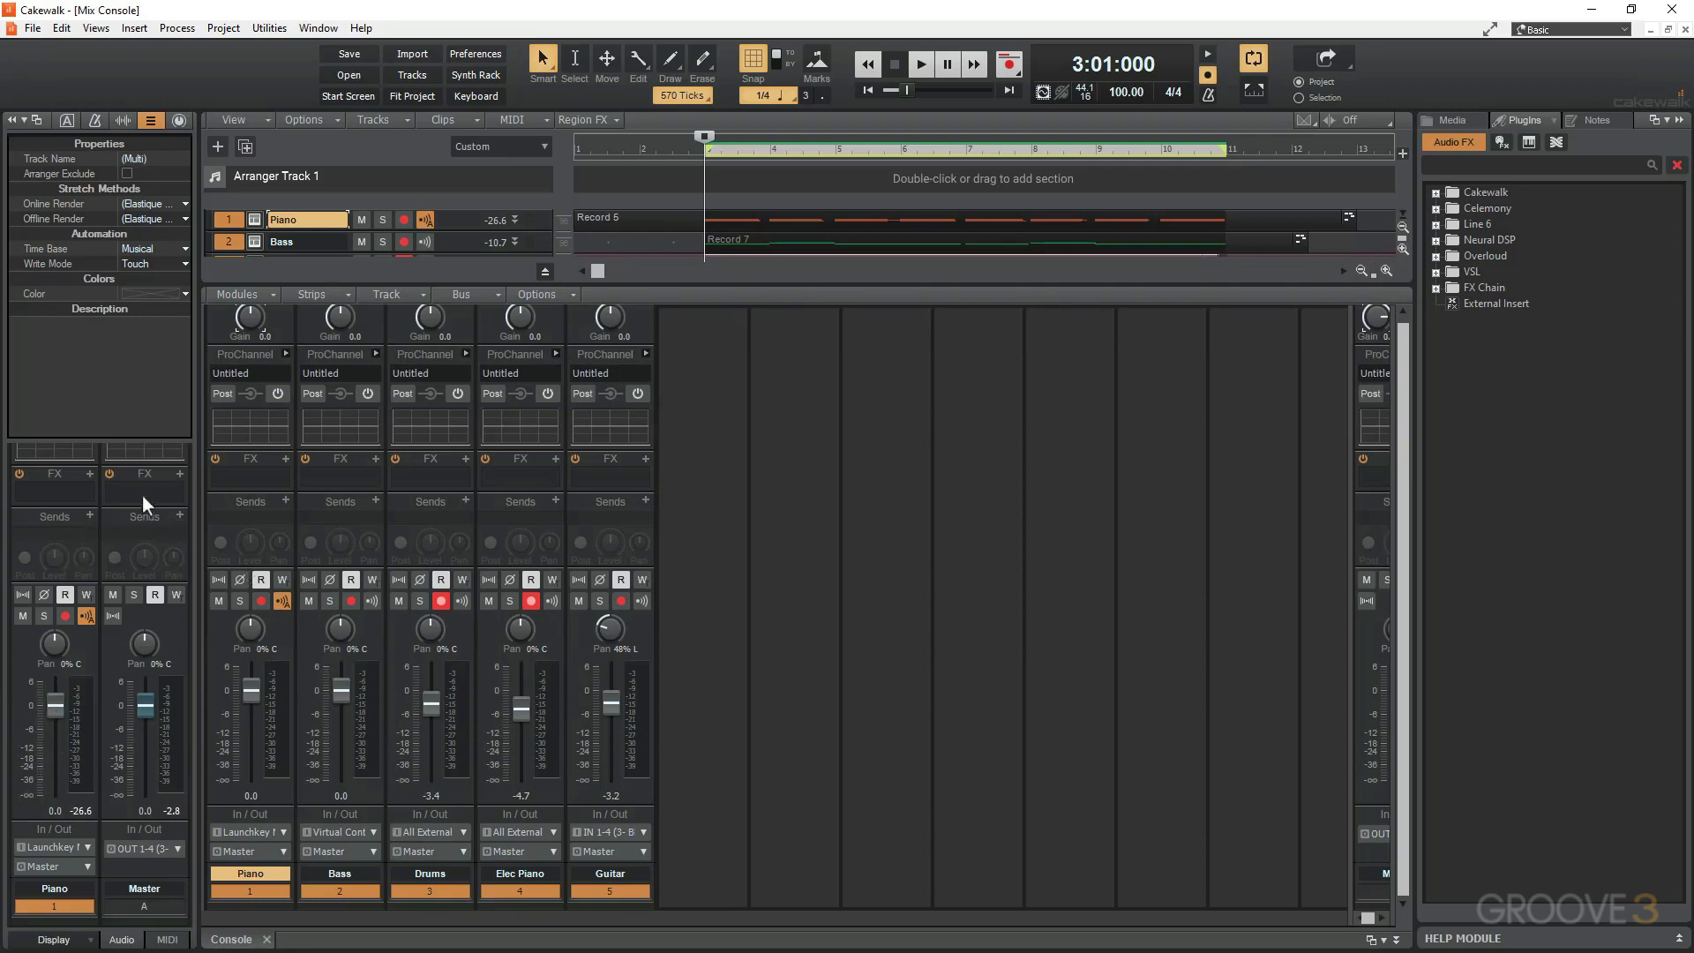
Collapse the Inspector and the Browser, and extend the console upward to show the full channel strips
{"action": "key", "text": "i"}
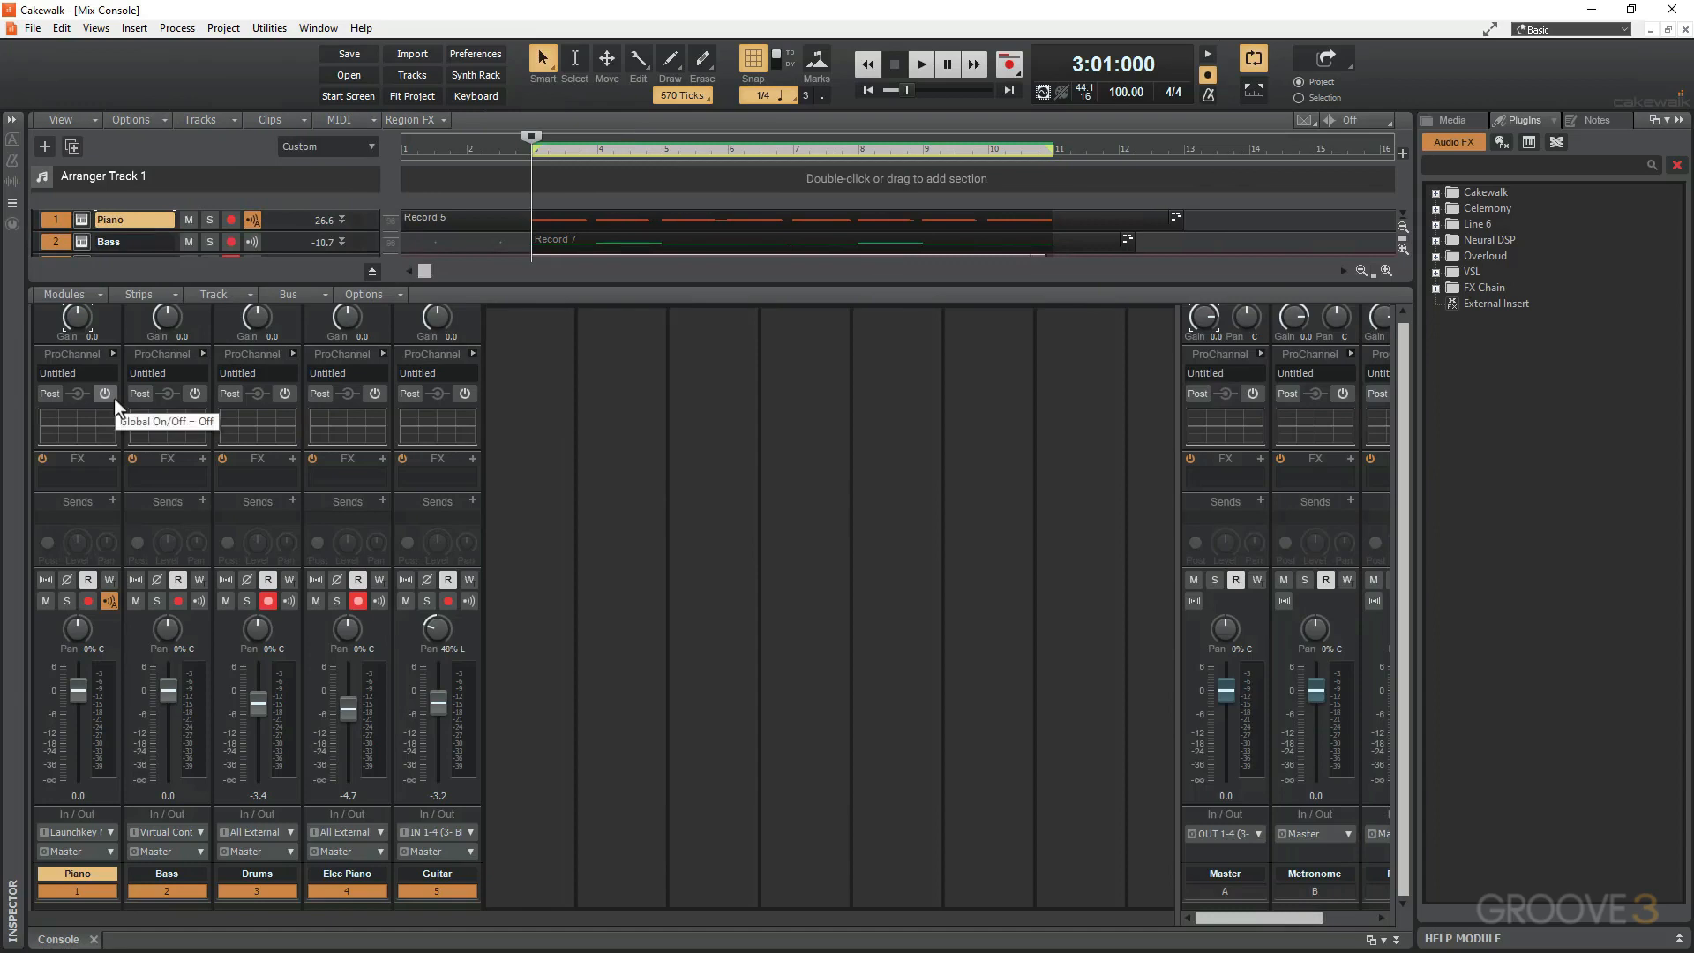
{"action": "key", "text": "b"}
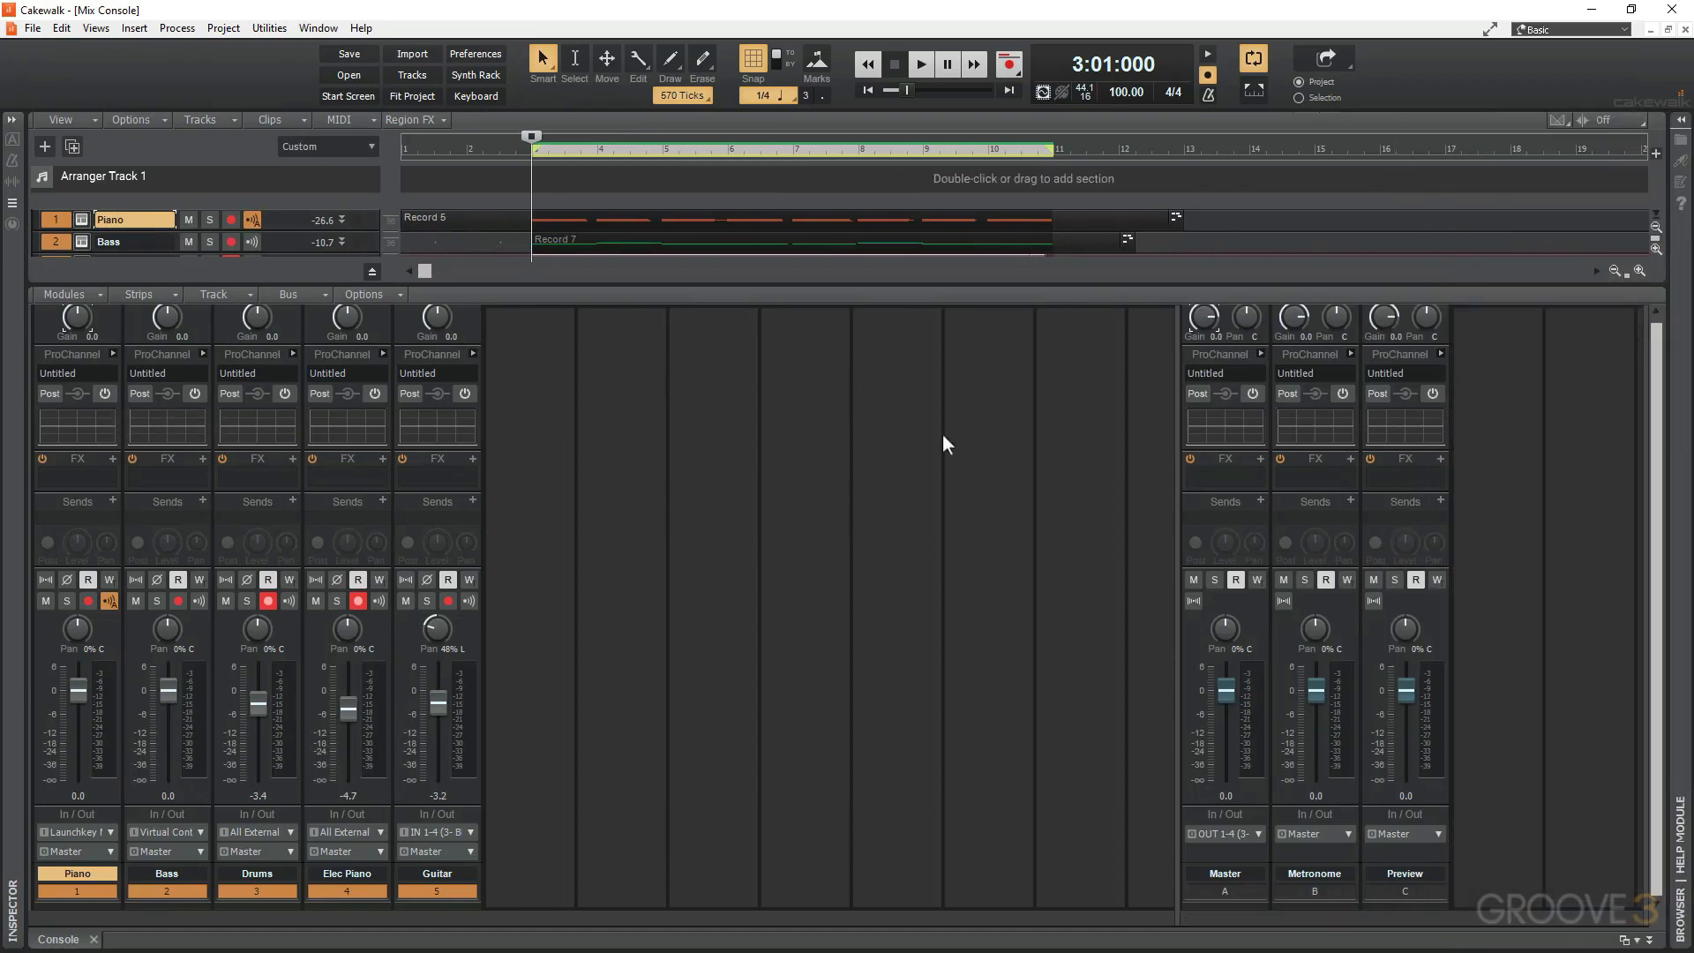
{"action": "left_click_drag", "start_coordinate": [1083, 285], "coordinate": [1083, 237]}
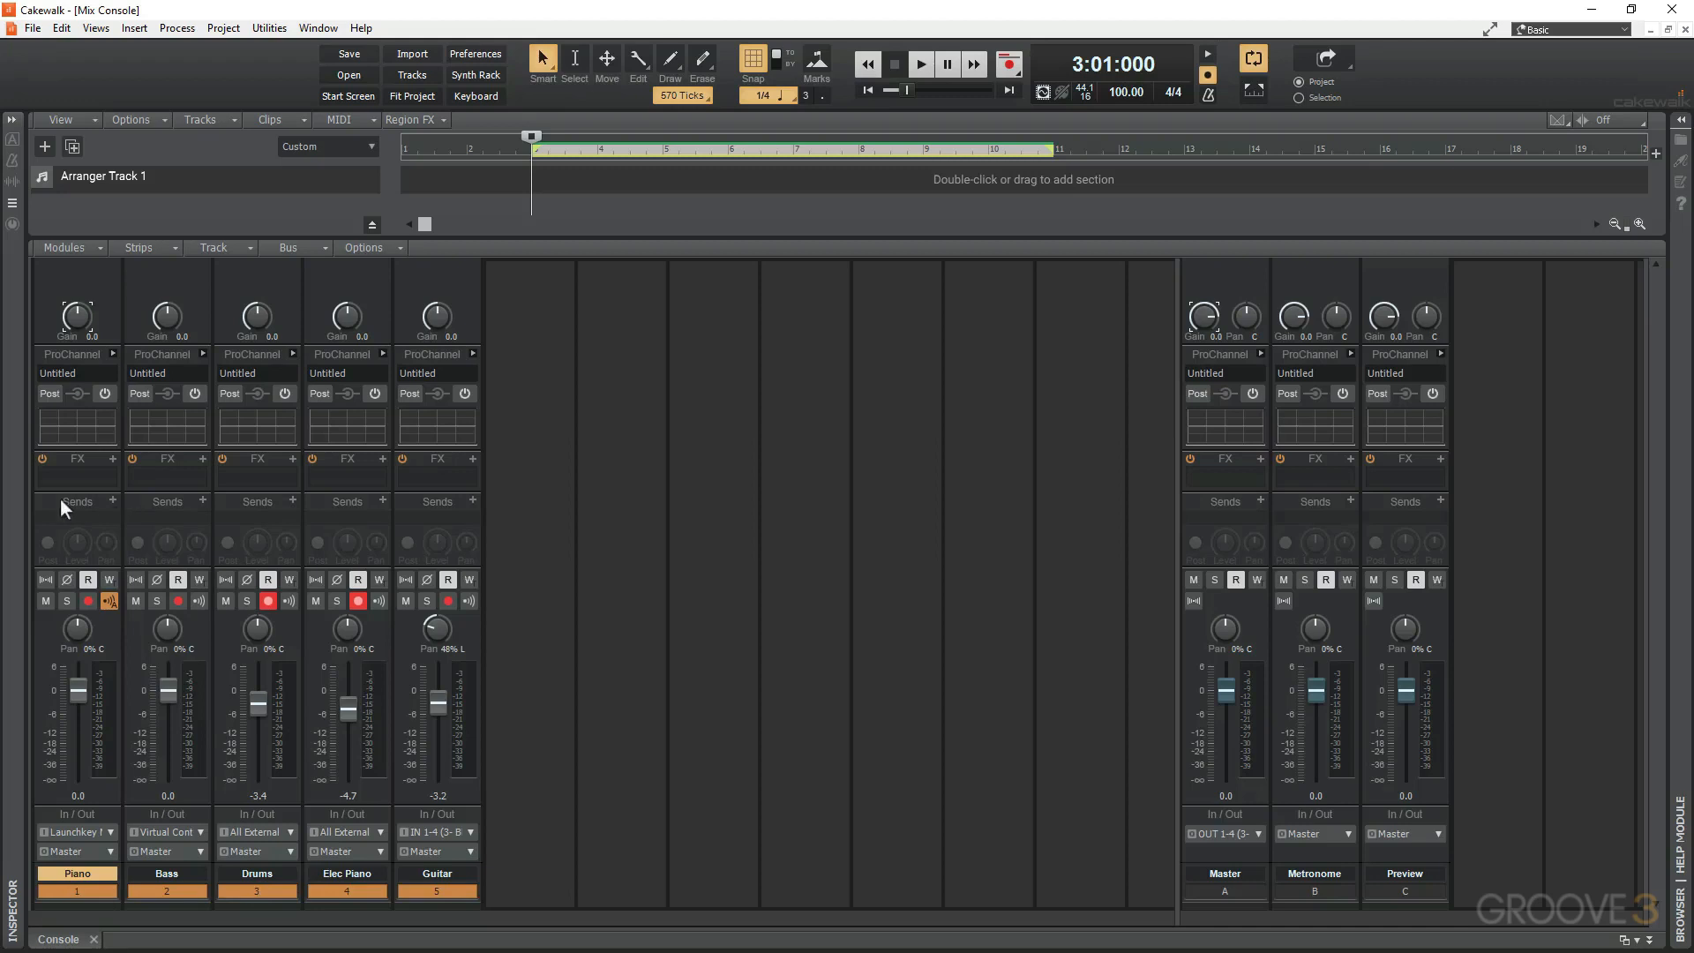
Set the Drums level to -4.1 and the Elec Piano pan to 49% R, and reset the Piano level to 0.0
{"action": "left_click_drag", "start_coordinate": [79, 691], "coordinate": [78, 694]}
{"action": "left_click_drag", "start_coordinate": [344, 629], "coordinate": [344, 604]}
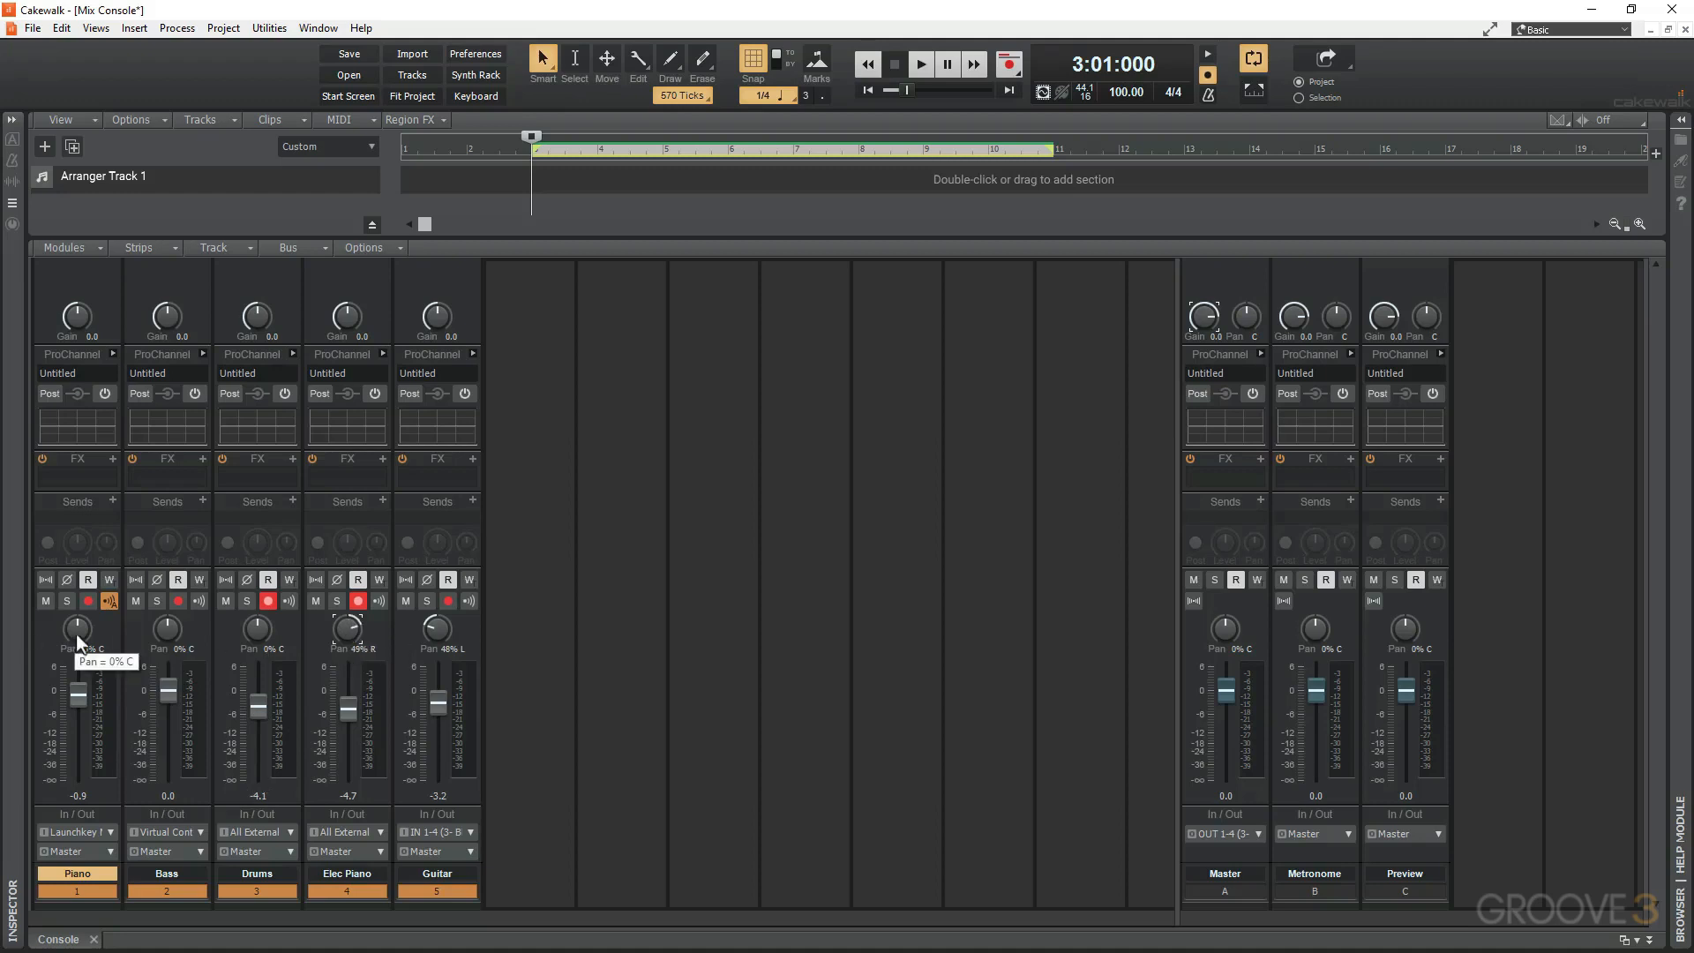
{"action": "left_click_drag", "start_coordinate": [74, 642], "coordinate": [74, 673]}
{"action": "double_click", "coordinate": [77, 693]}
Expand the Piano strip's ProChannel, examine its compressor, EQ, tube and console modules, and collapse it again
{"action": "left_click", "coordinate": [112, 354]}
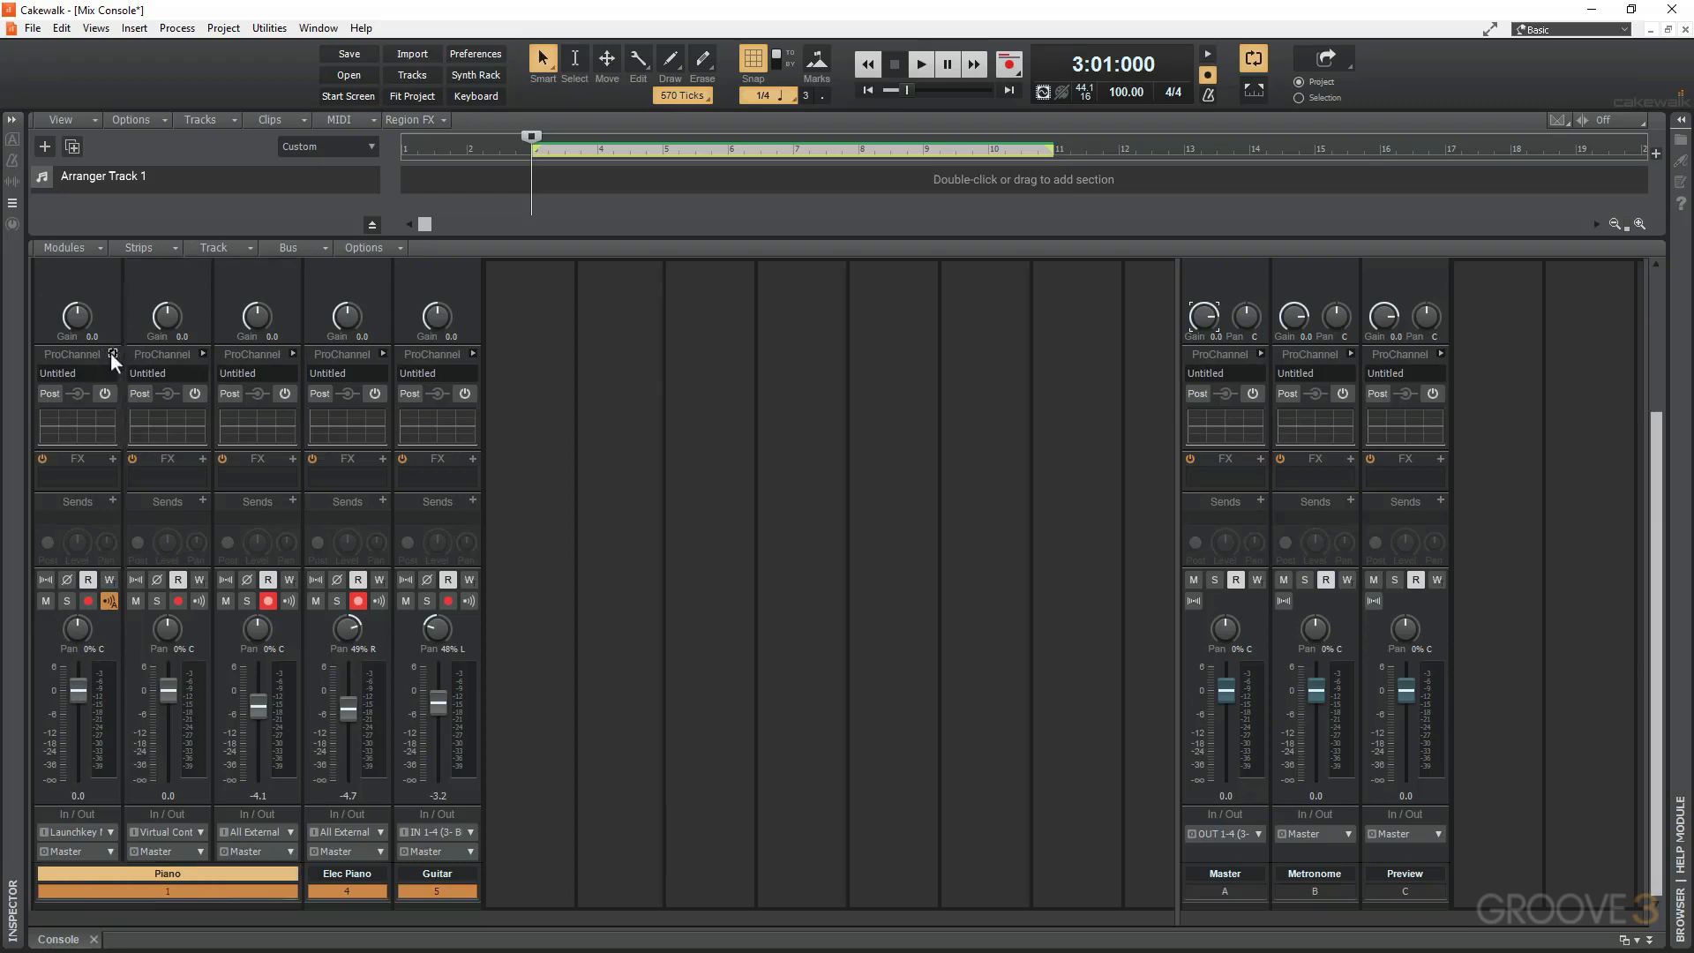
{"action": "scroll", "coordinate": [151, 387], "scroll_direction": "up", "scroll_amount": 4}
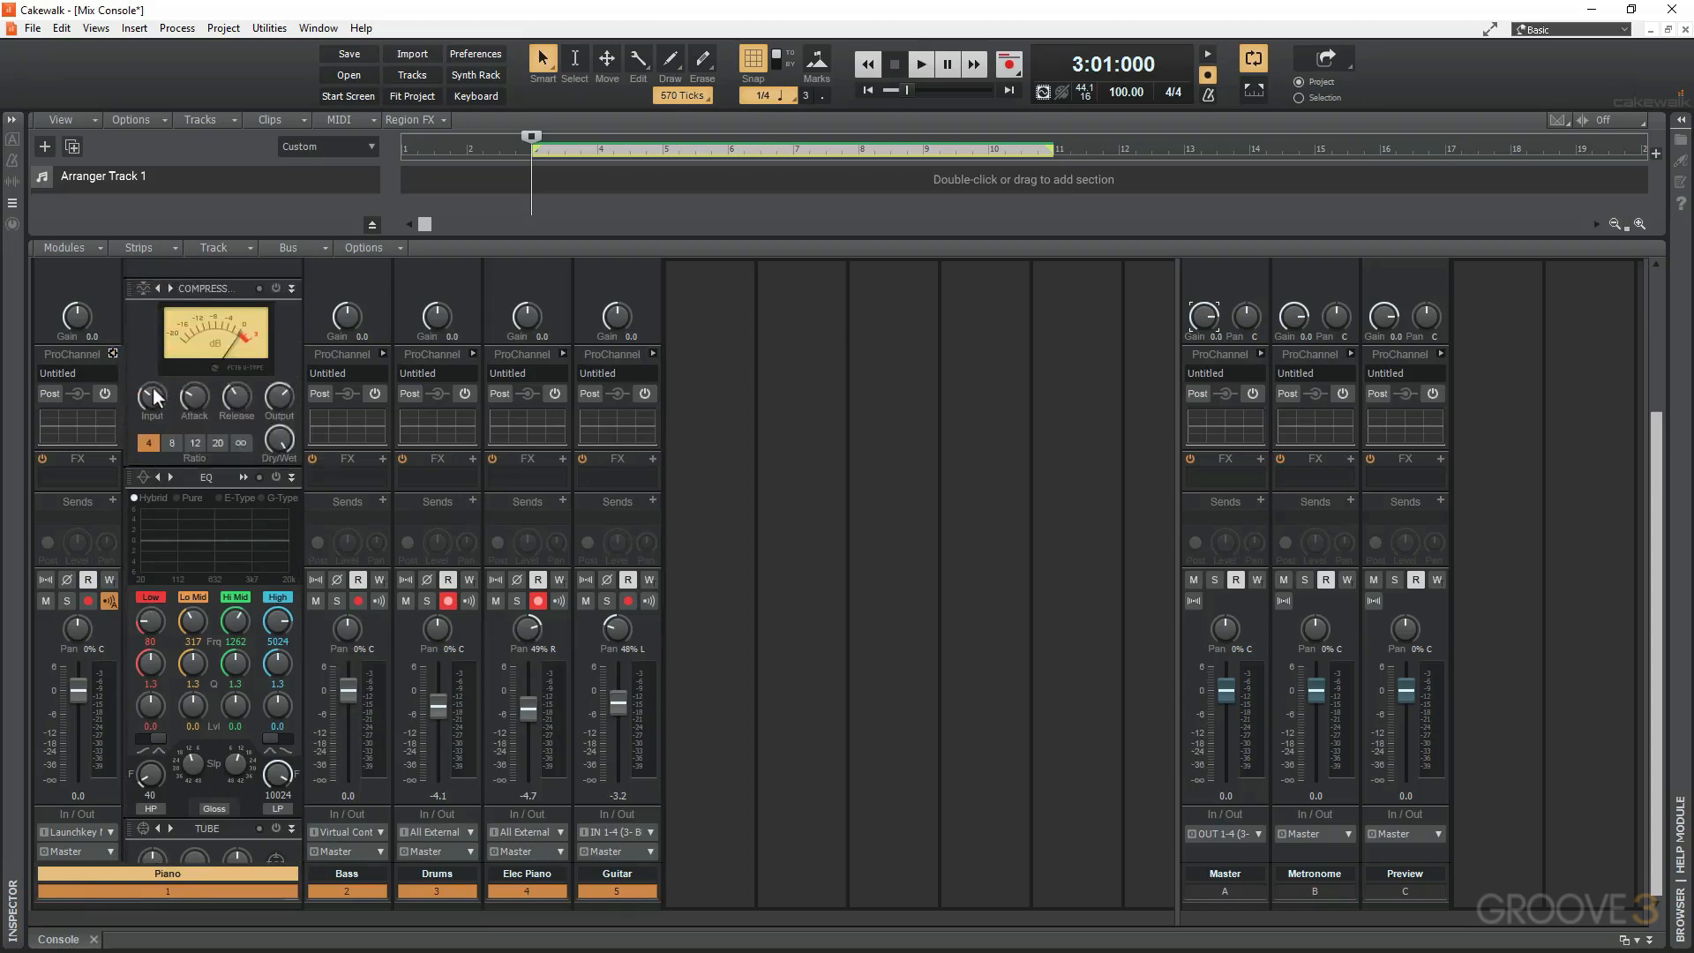
{"action": "scroll", "coordinate": [193, 456], "scroll_direction": "down", "scroll_amount": 3}
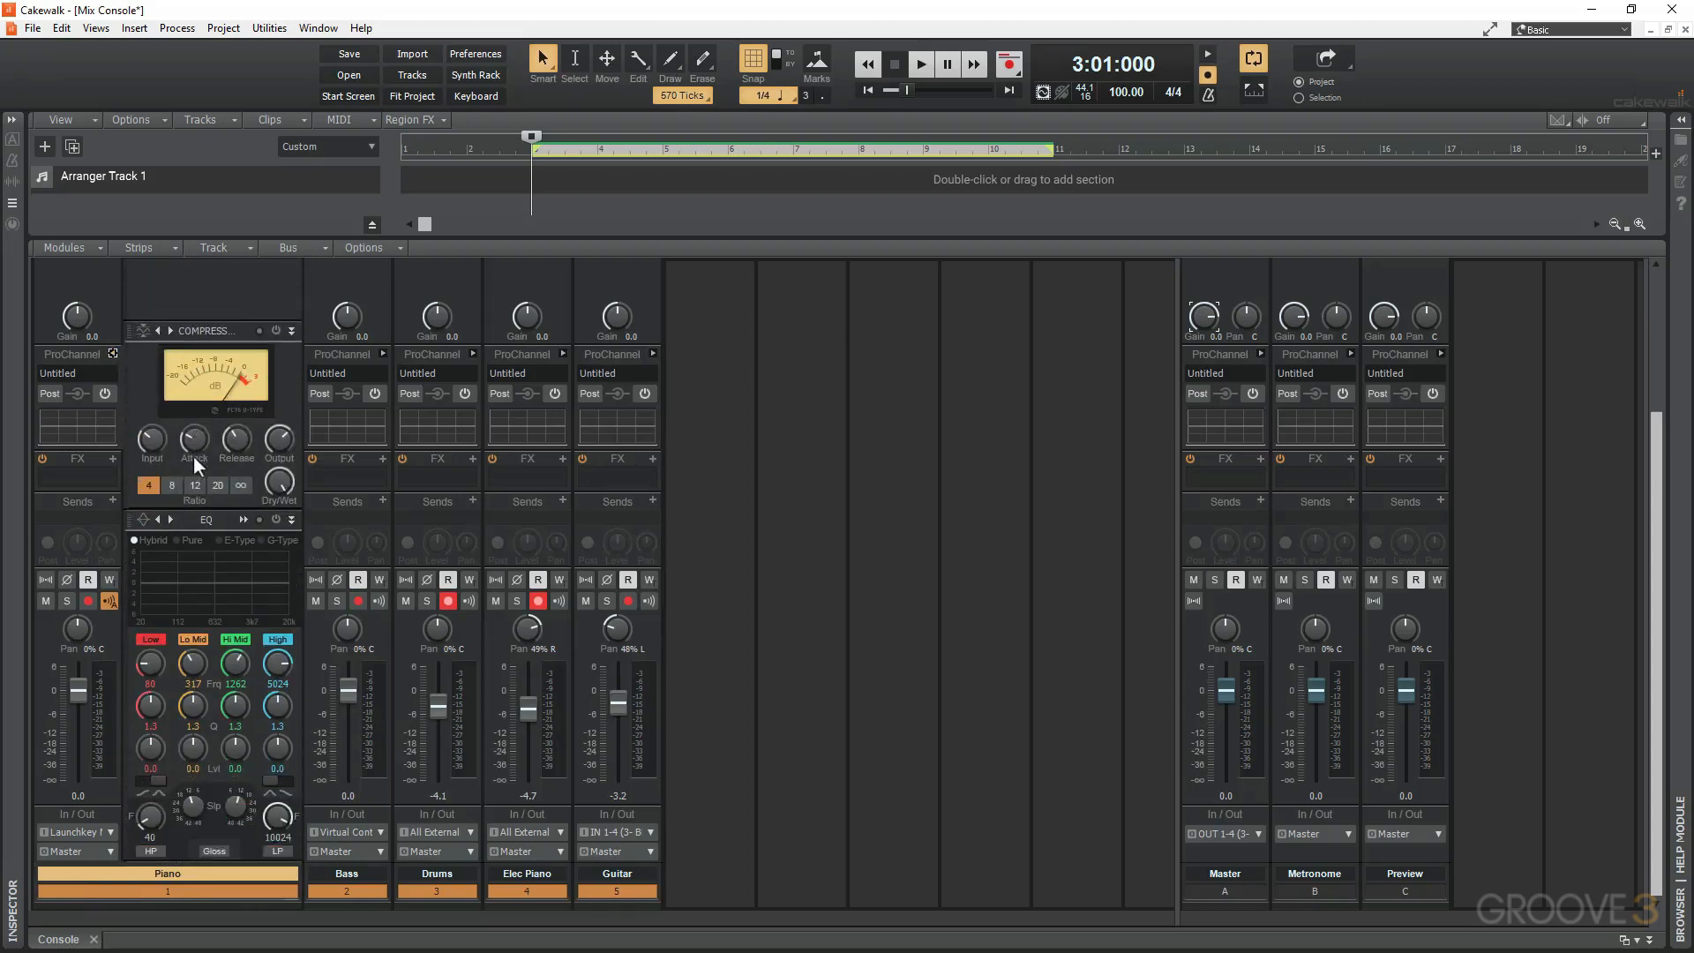
{"action": "scroll", "coordinate": [194, 531], "scroll_direction": "down", "scroll_amount": 3}
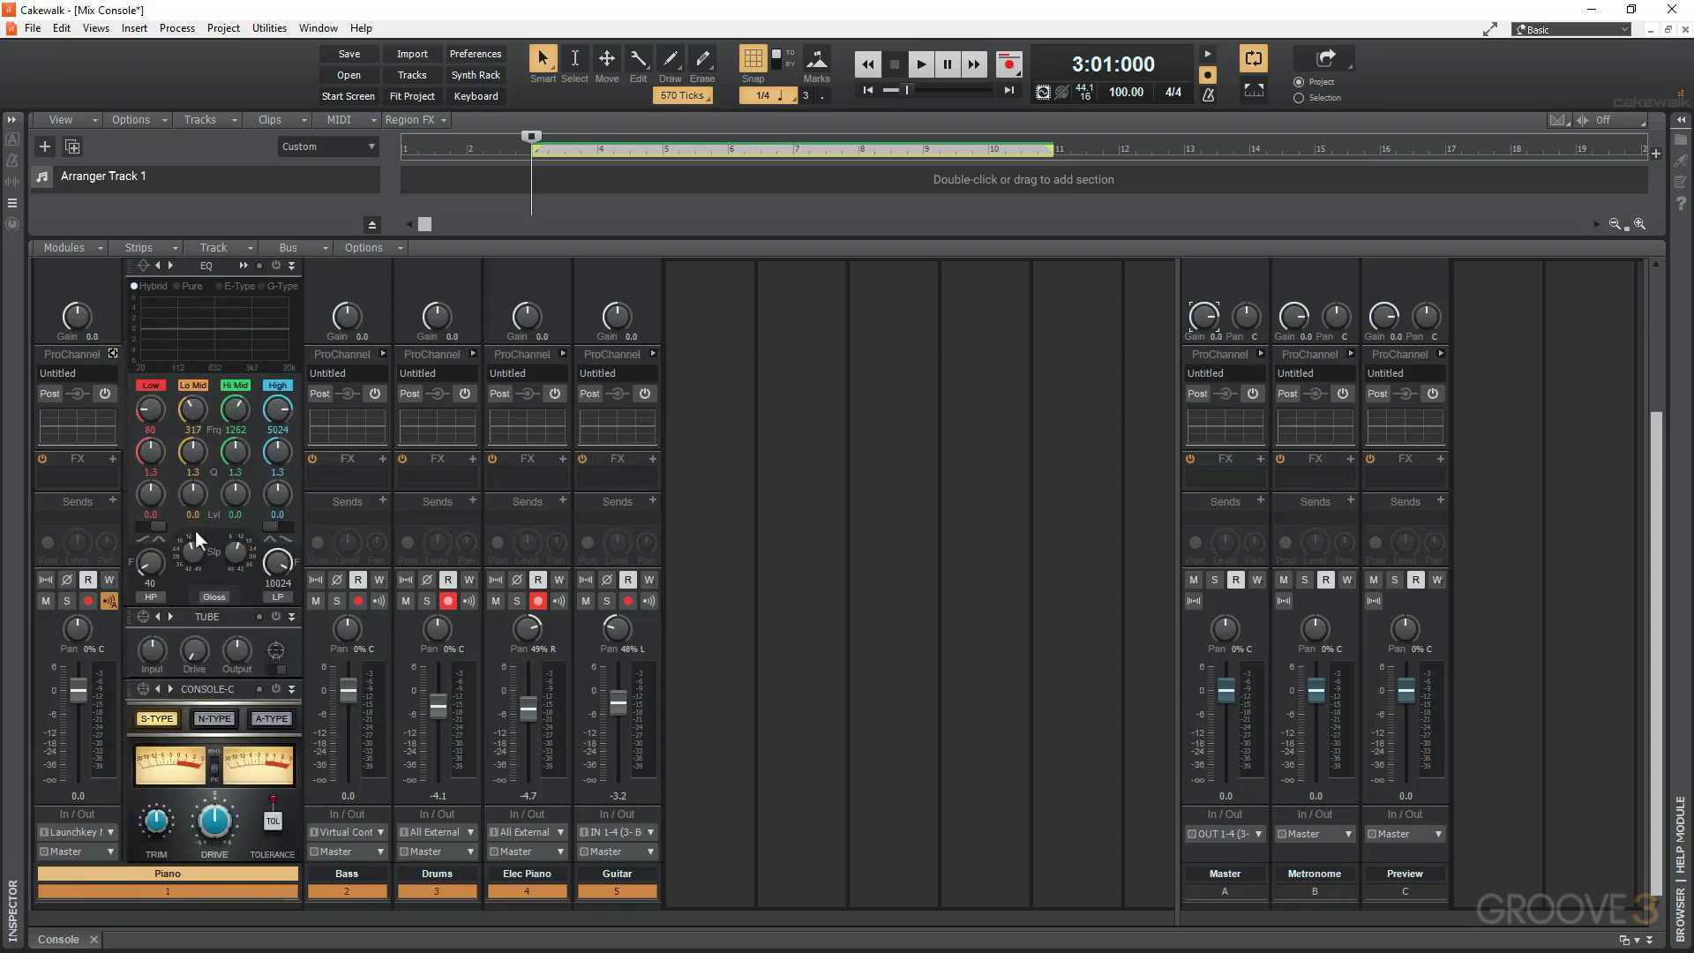
{"action": "left_click", "coordinate": [113, 353]}
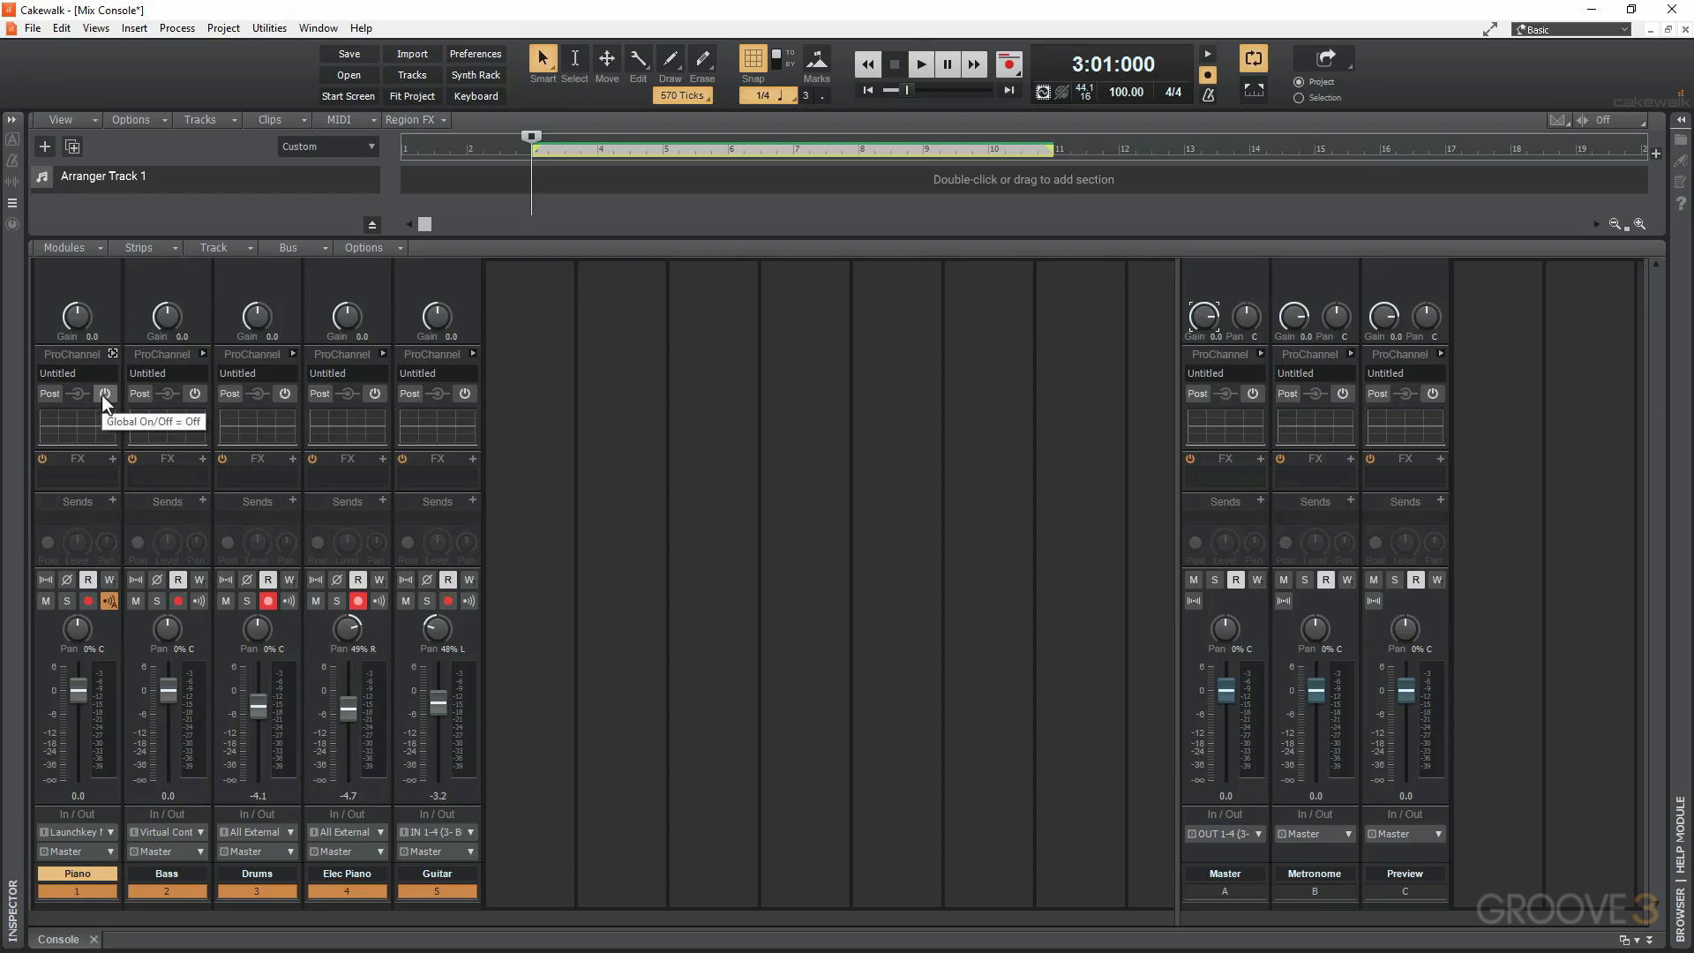
Enable the Piano ProChannel and shape its EQ with a Low boost of about 2.8 and a Hi Mid cut of about -2.6
{"action": "left_click", "coordinate": [104, 394]}
{"action": "left_click", "coordinate": [113, 353]}
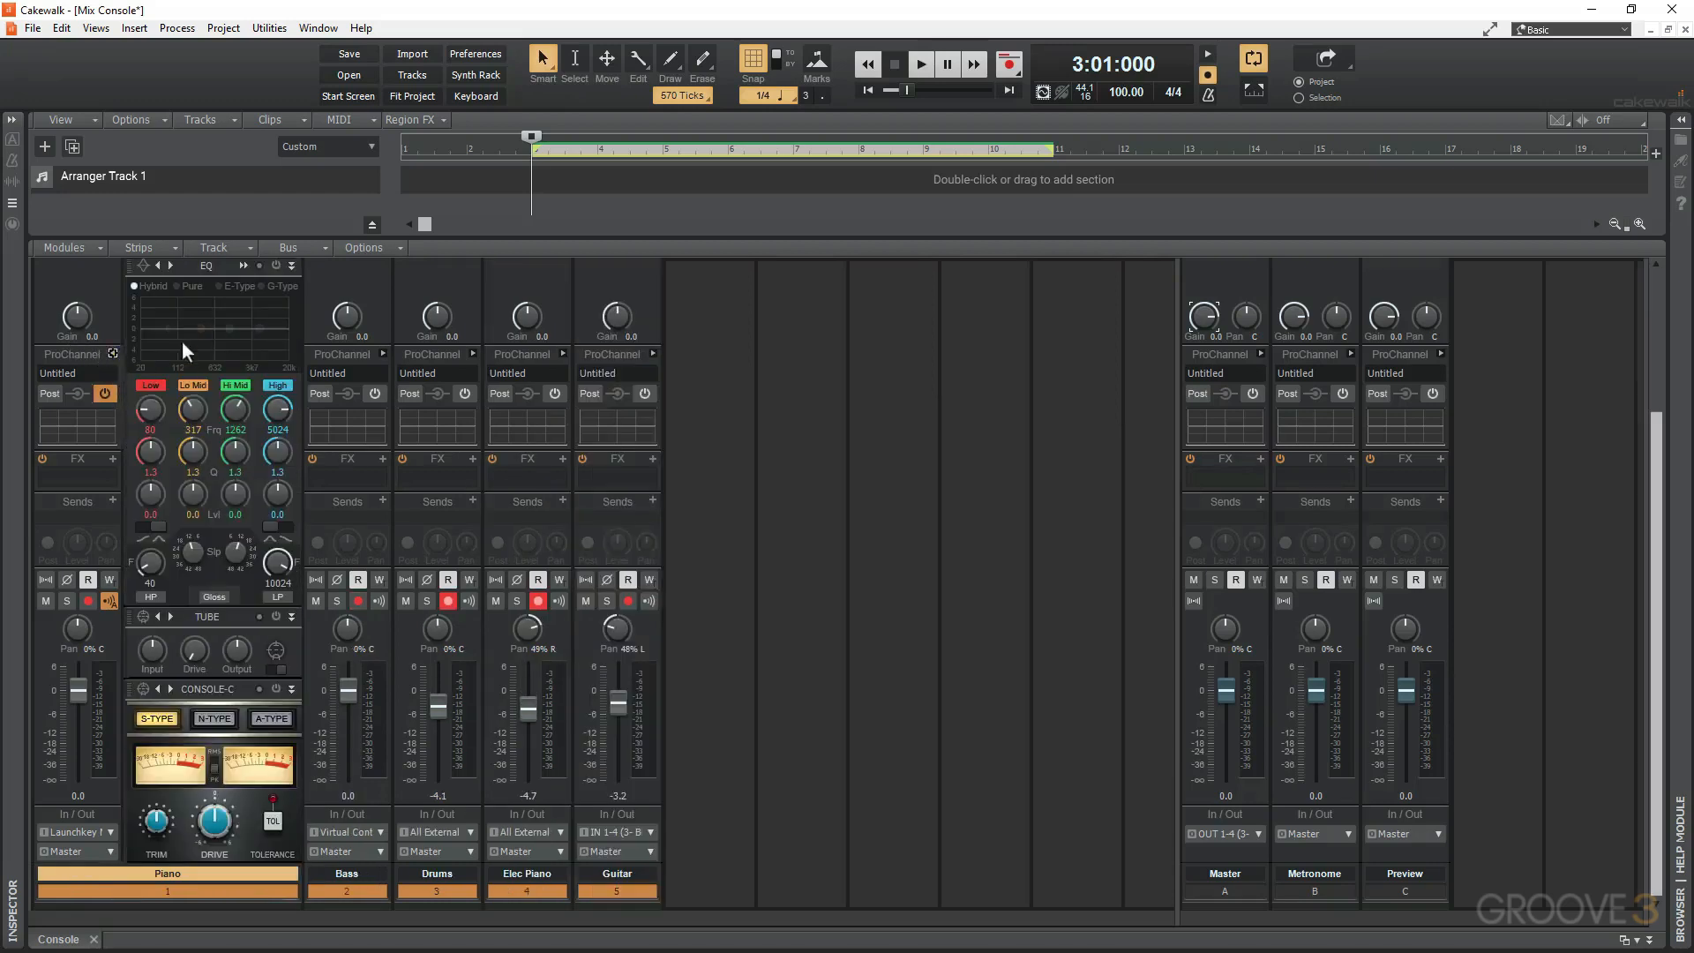
{"action": "left_click_drag", "start_coordinate": [165, 329], "coordinate": [227, 339]}
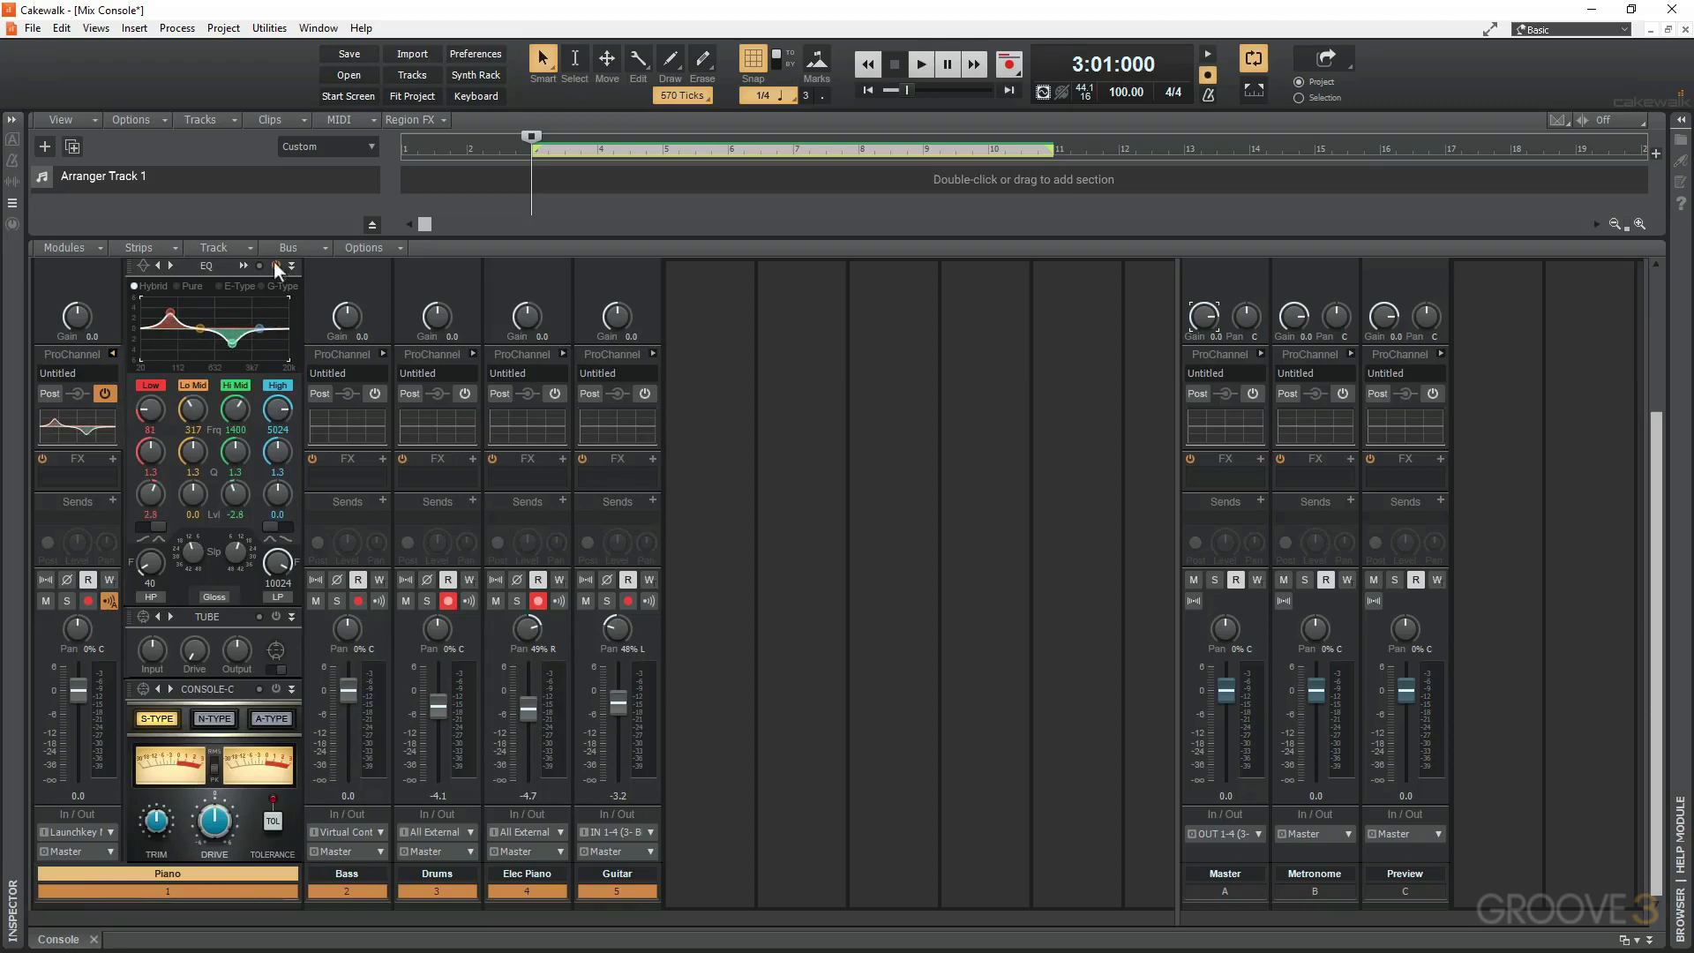
Collapse the Piano strip's ProChannel and switch it off
{"action": "left_click", "coordinate": [113, 353]}
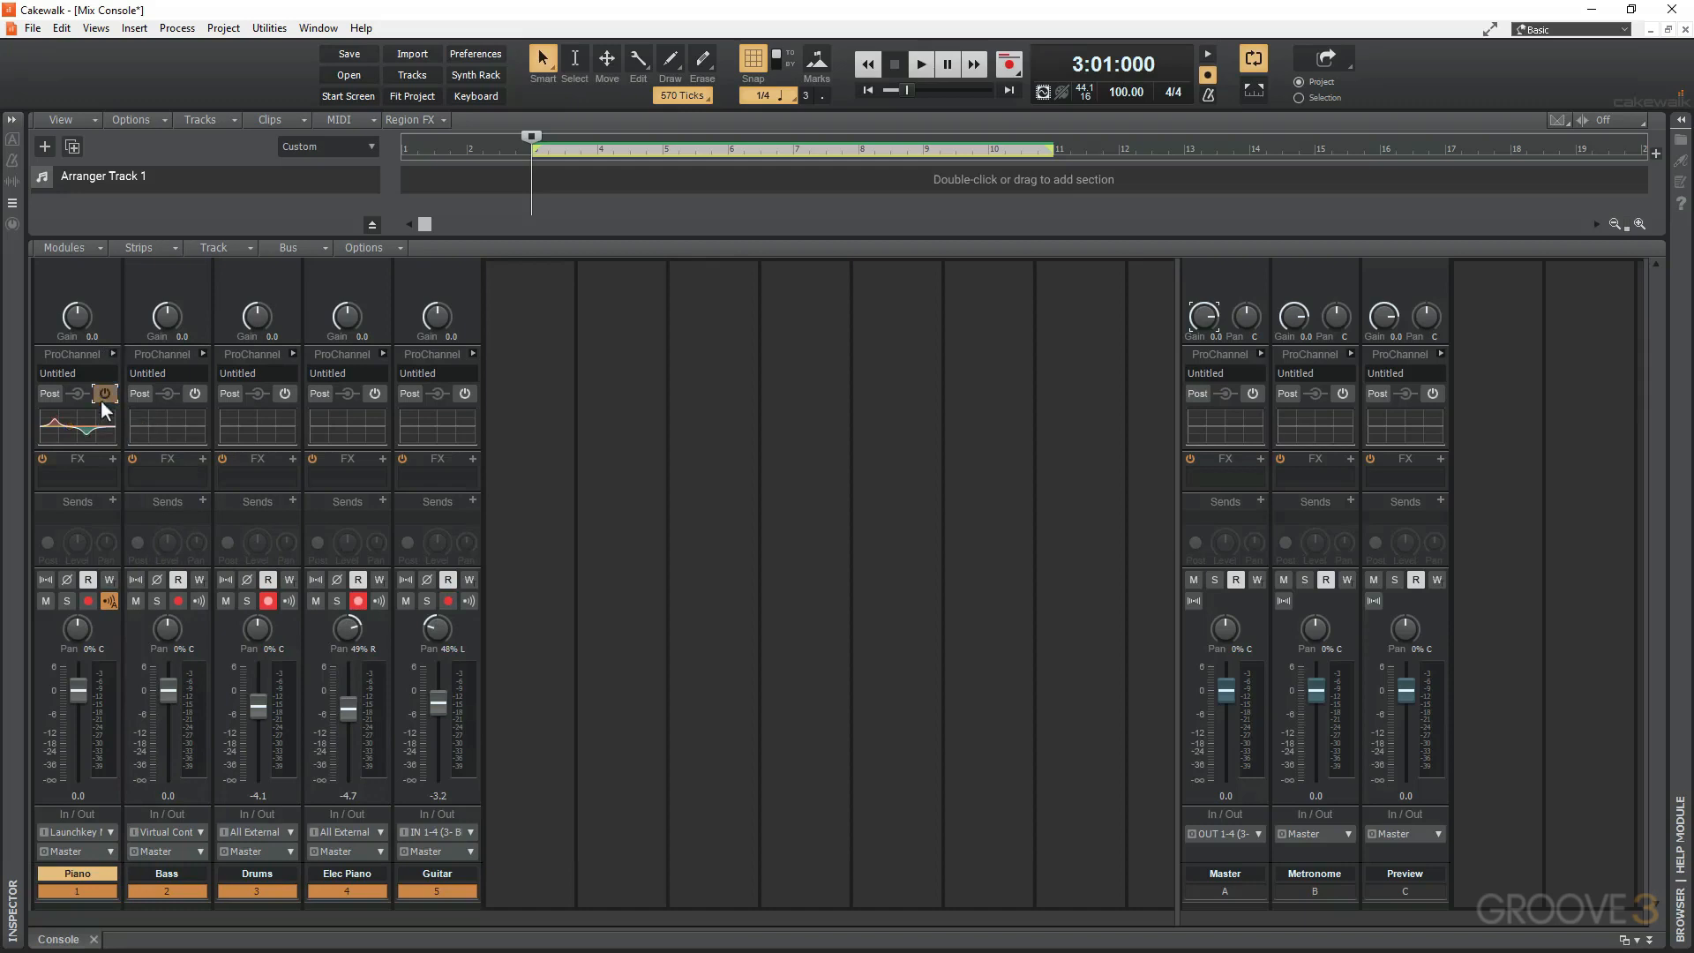
{"action": "left_click", "coordinate": [51, 393]}
Examine the output routing choices of the Piano track and close the list without choosing one
{"action": "mouse_move", "coordinate": [251, 642]}
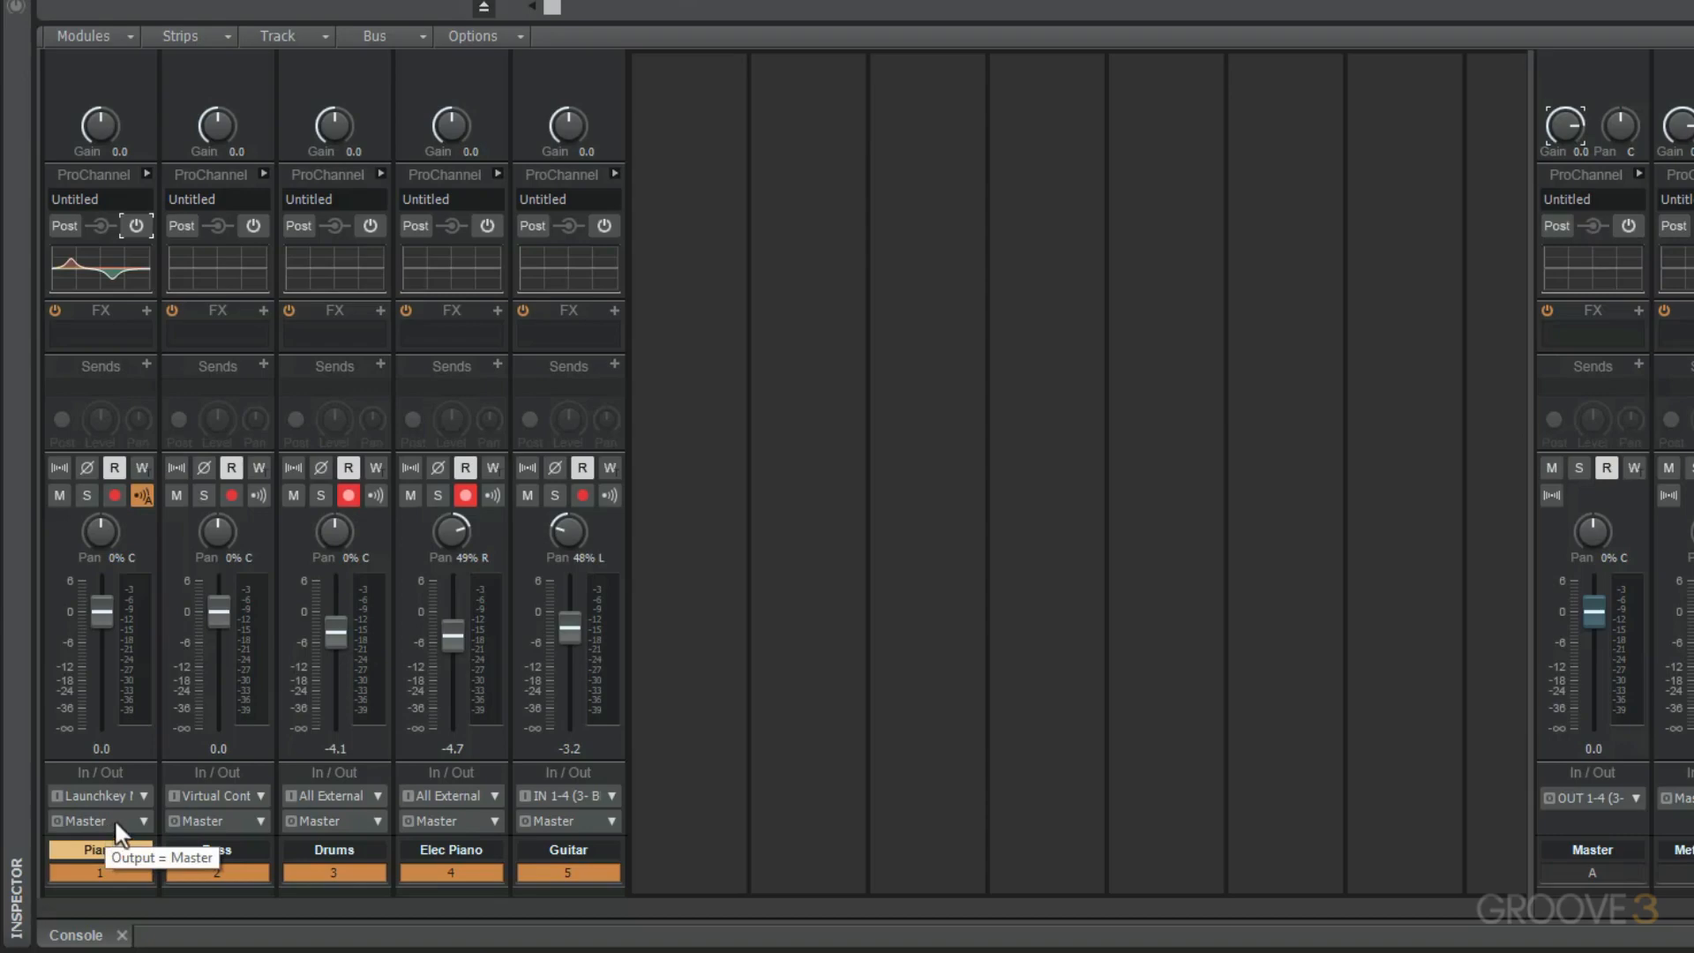
{"action": "left_click", "coordinate": [114, 819]}
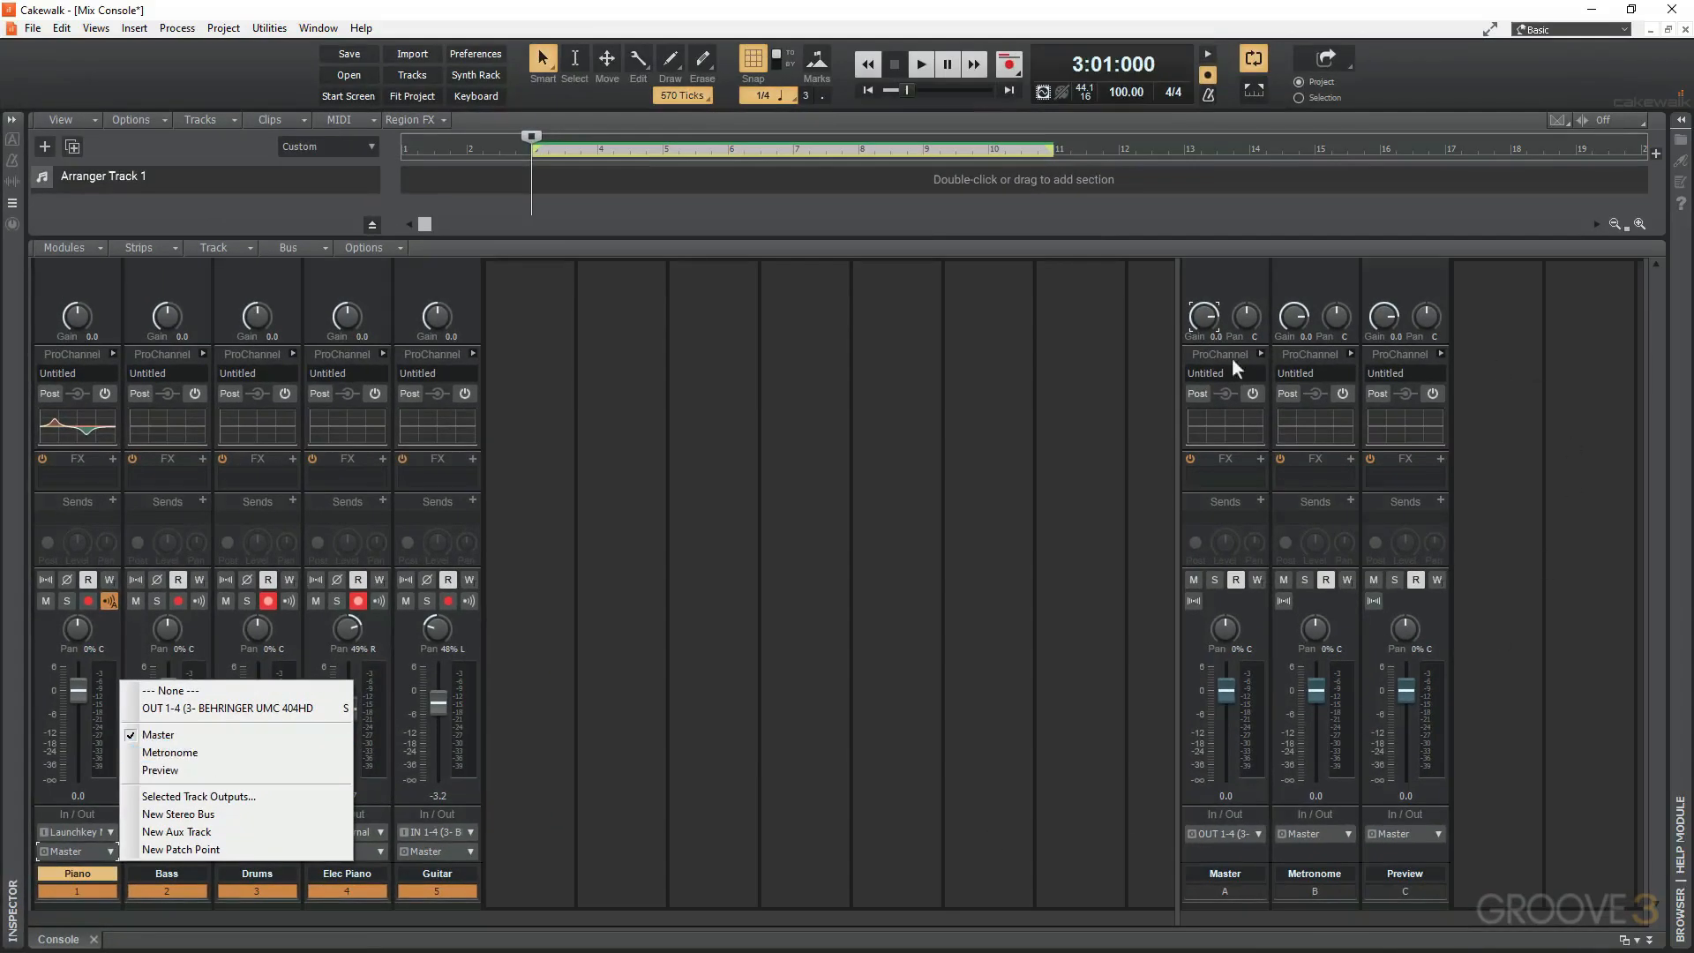
{"action": "left_click", "coordinate": [1018, 767]}
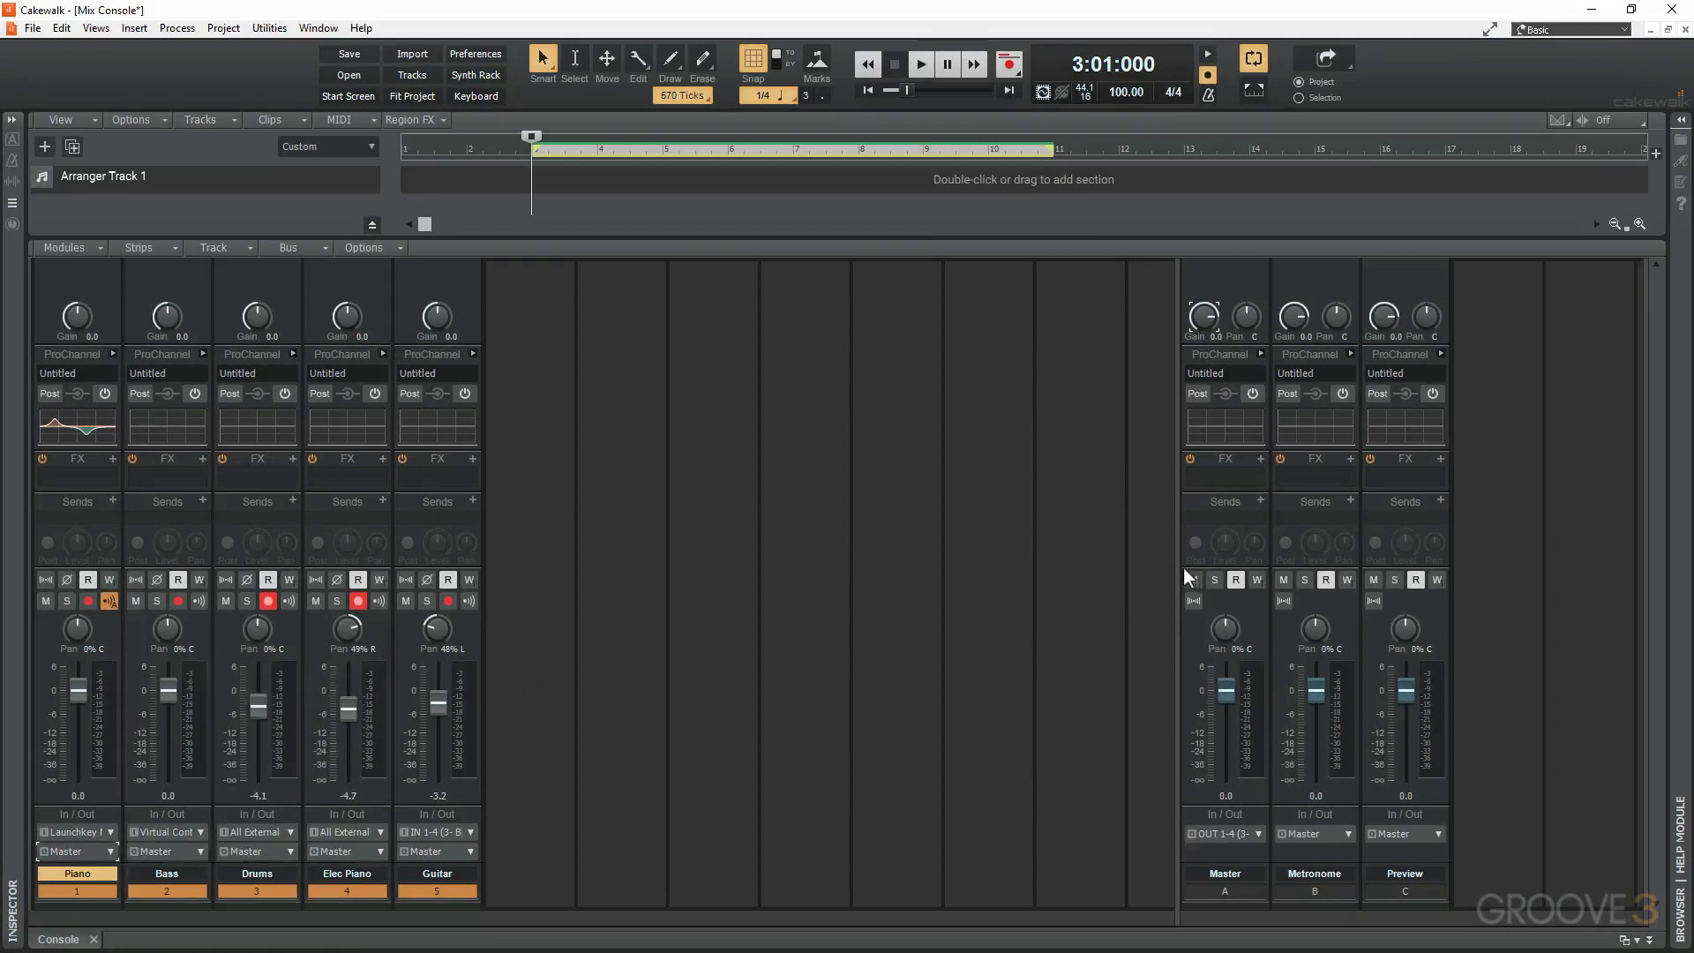
Widen the console's bus section and insert a new stereo bus named "Bass and Drums"
{"action": "left_click_drag", "start_coordinate": [1181, 567], "coordinate": [845, 563]}
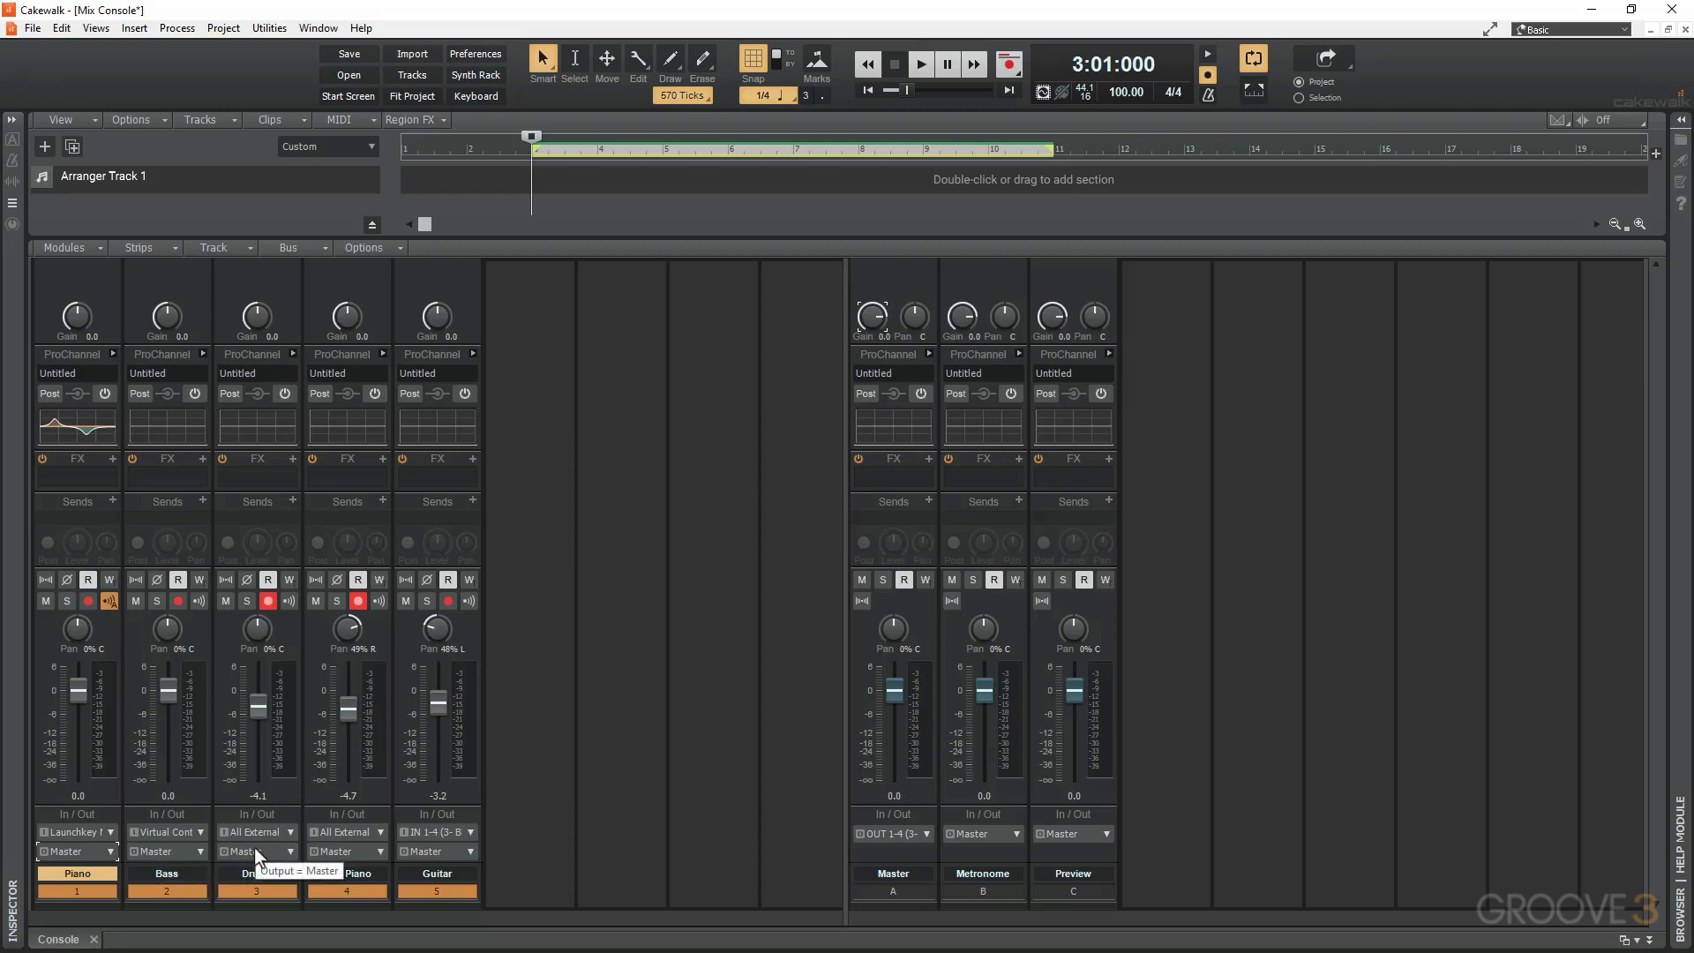
{"action": "left_click", "coordinate": [195, 876]}
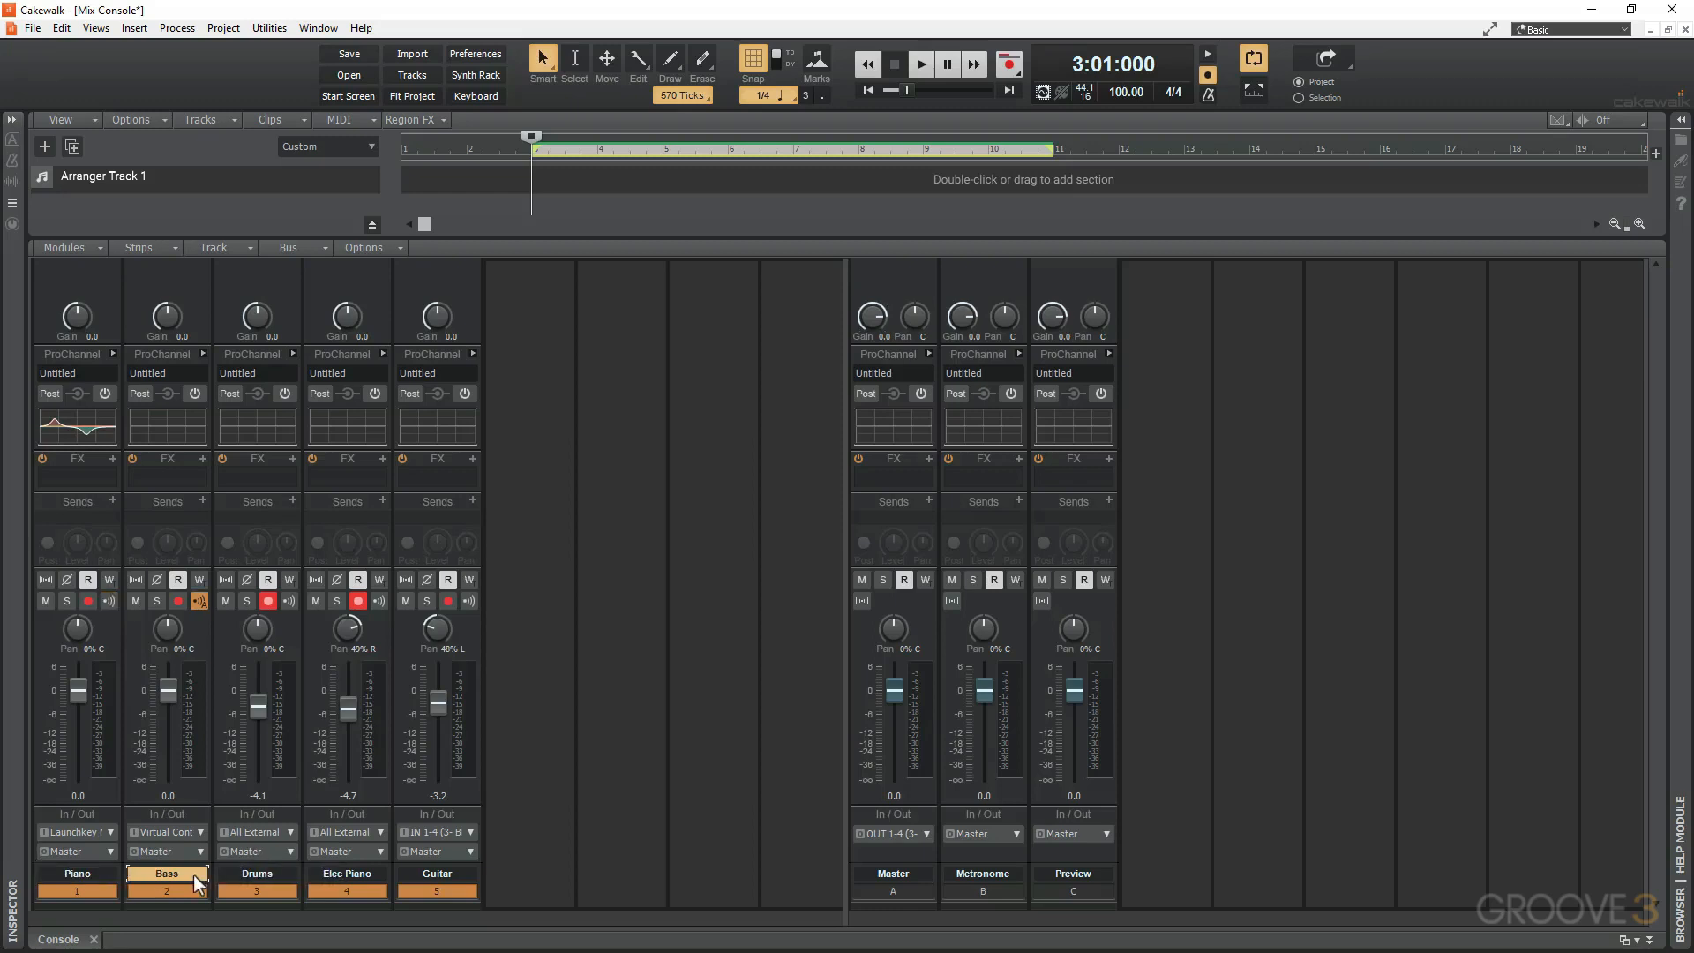
{"action": "right_click", "coordinate": [1165, 443]}
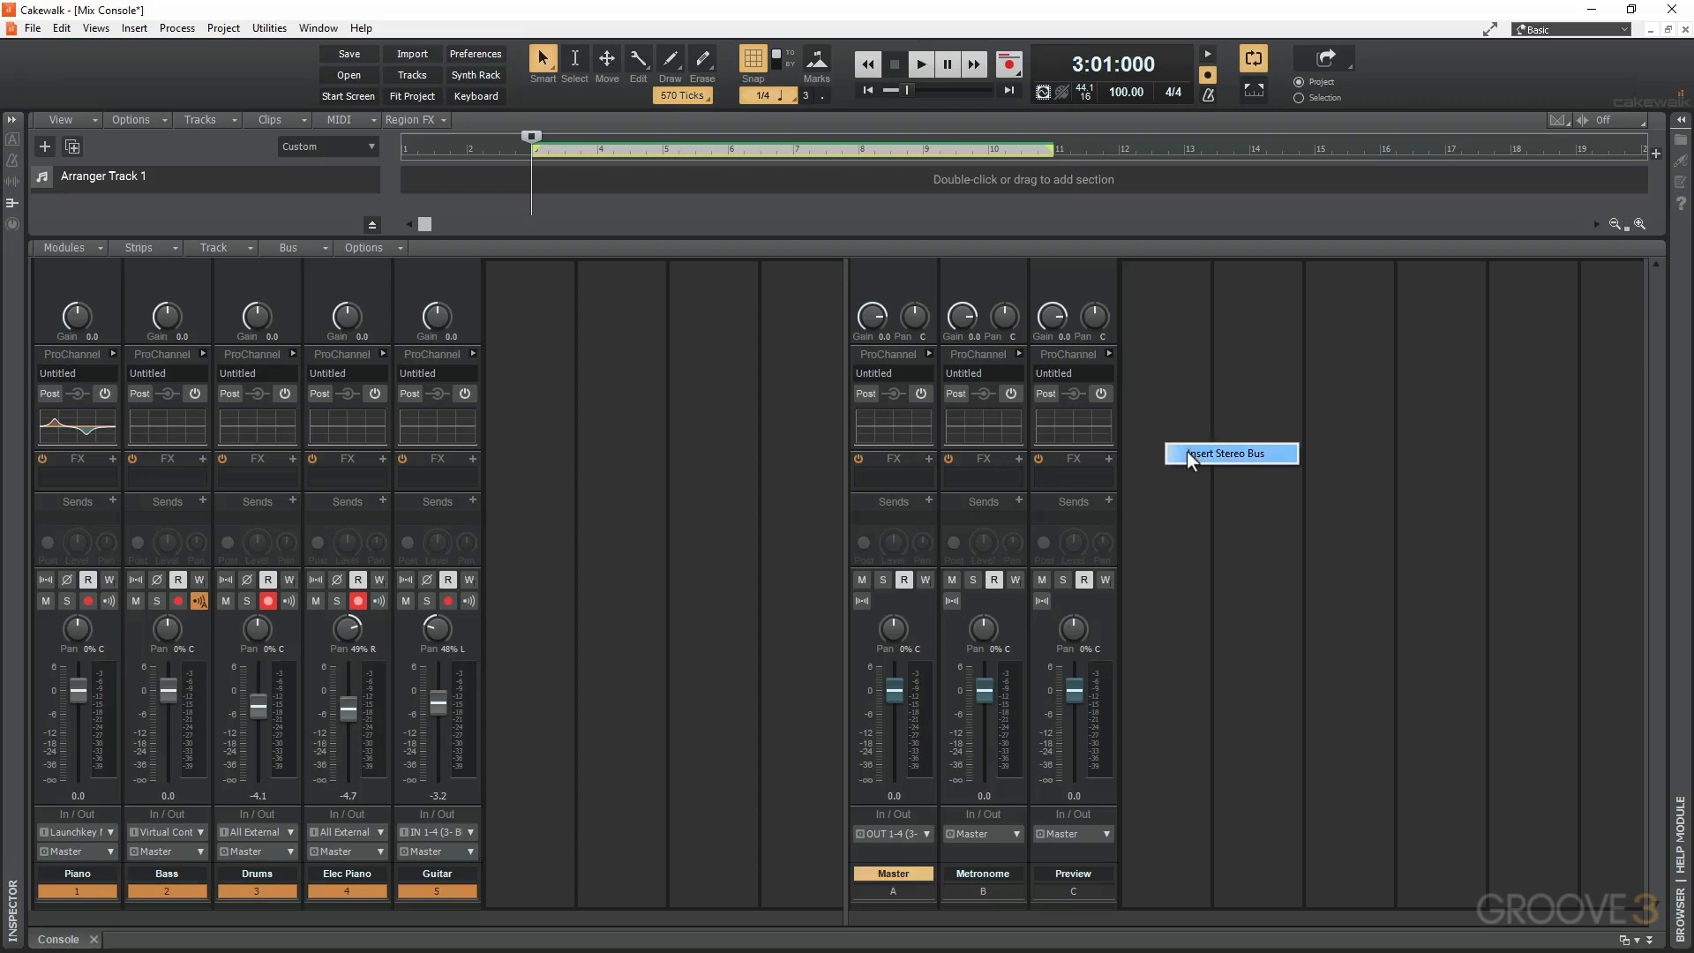
{"action": "left_click", "coordinate": [1187, 452]}
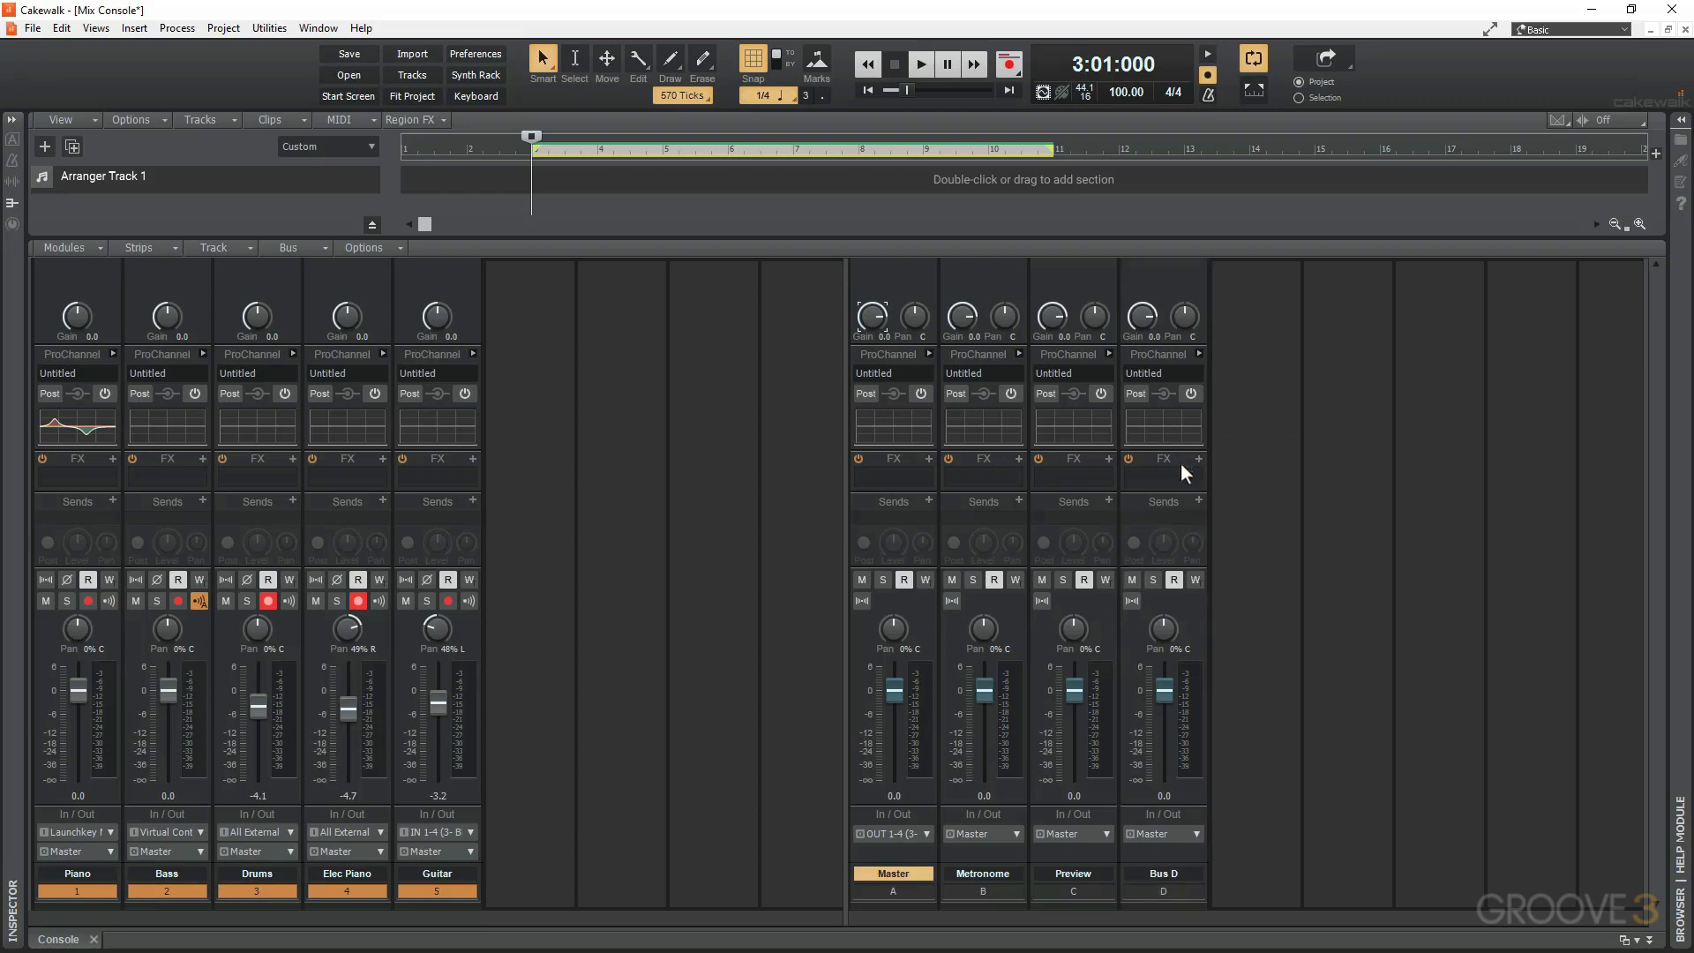
{"action": "double_click", "coordinate": [1142, 872]}
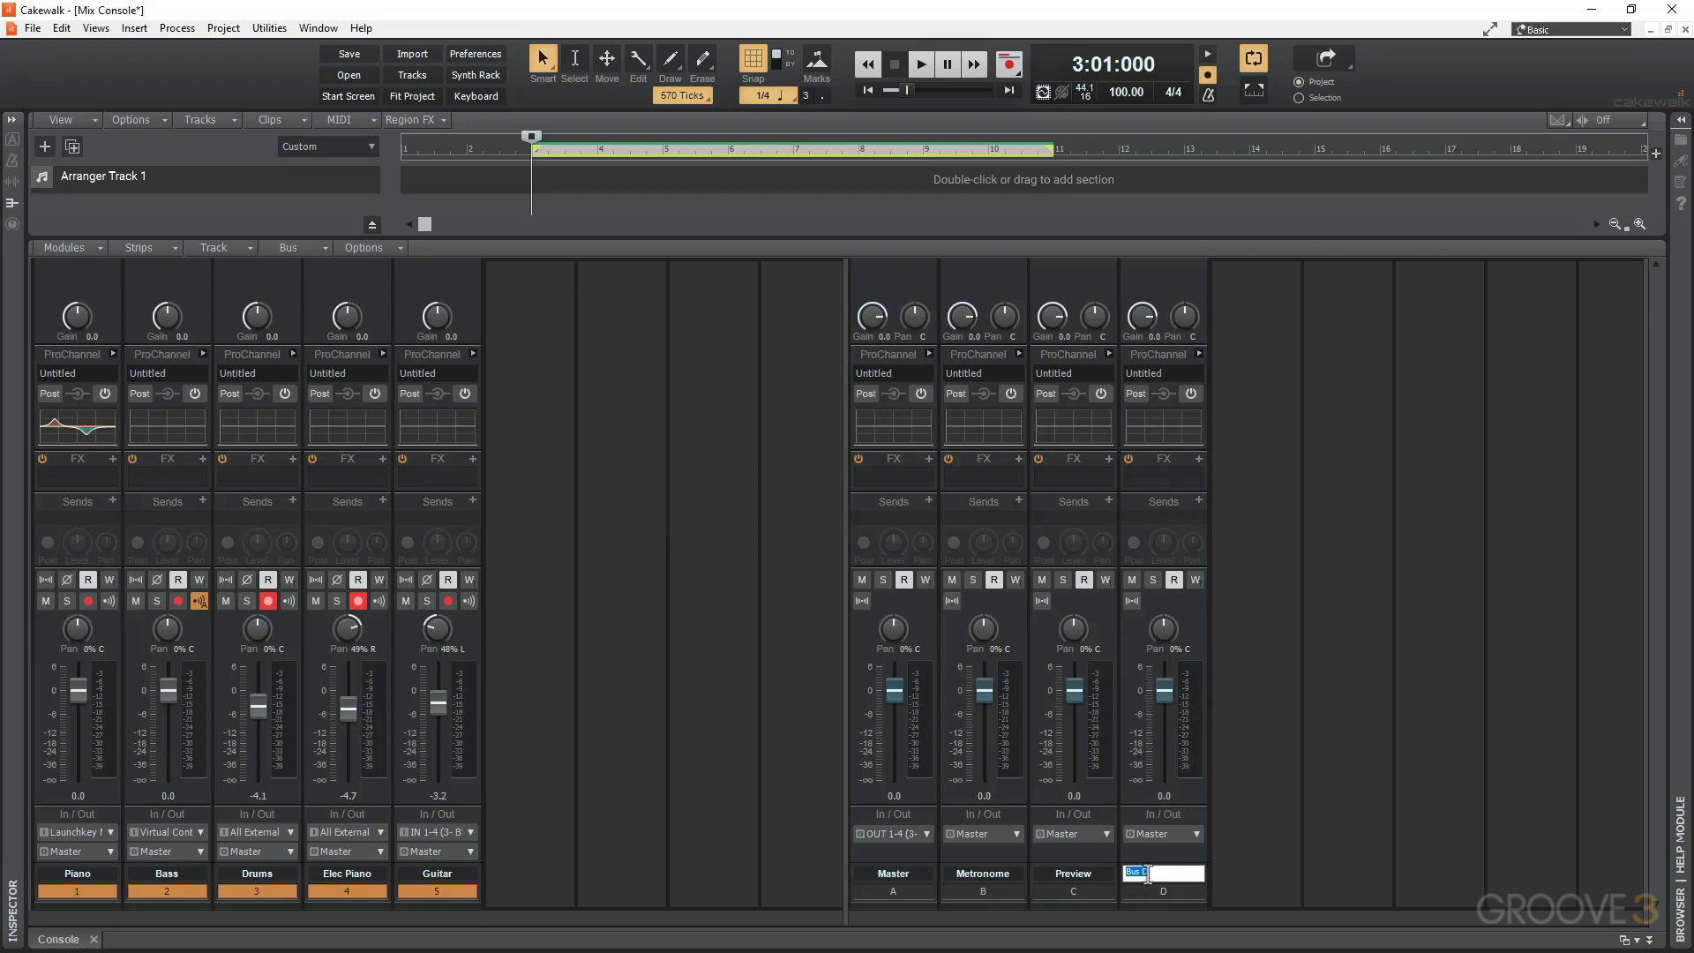
{"action": "type", "text": "Bass and Drums"}
{"action": "key", "text": "Return"}
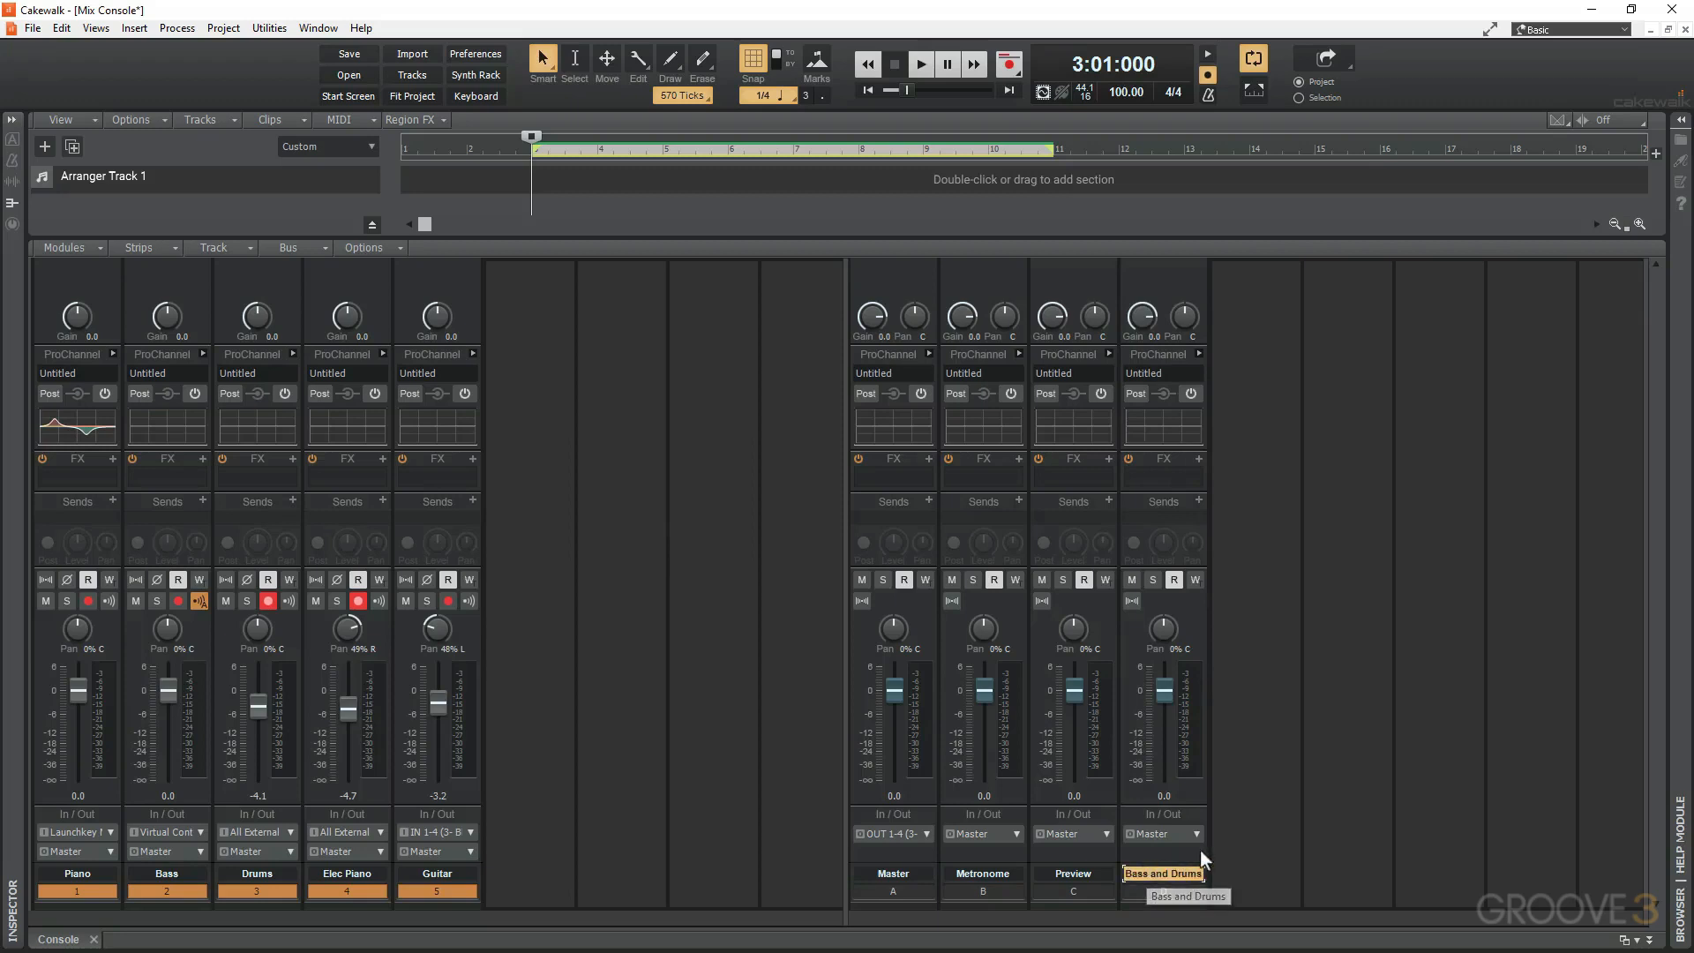
Route the outputs of the Bass and Drums tracks to the "Bass and Drums" bus
{"action": "left_click", "coordinate": [178, 850]}
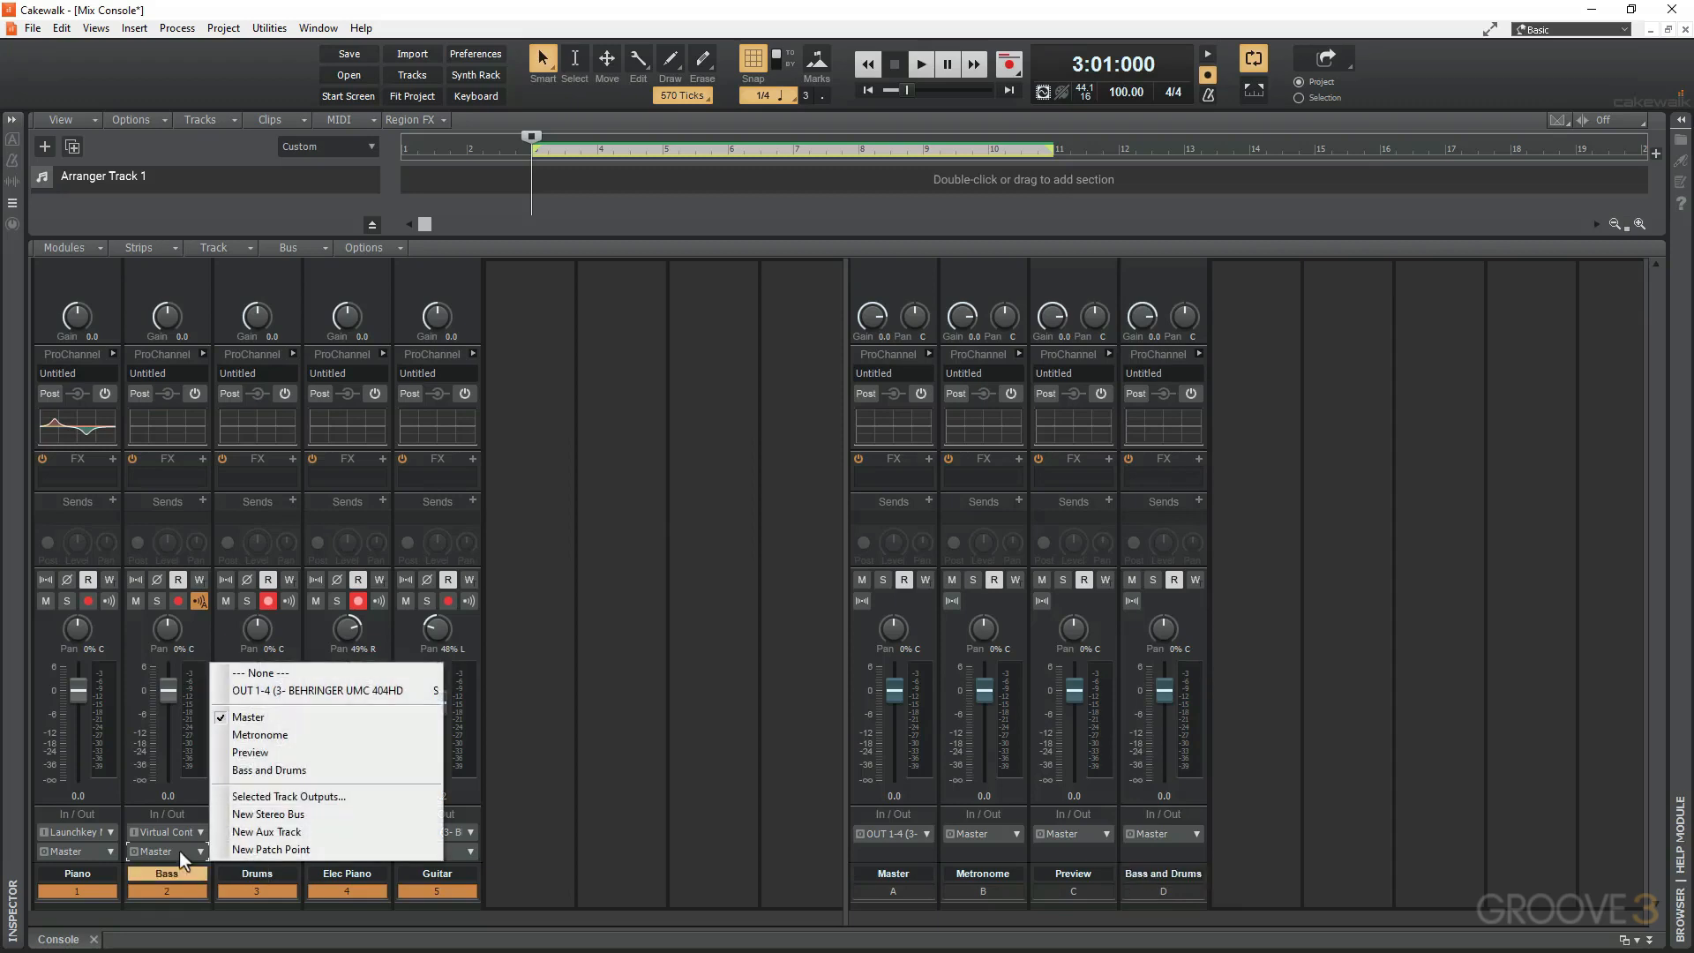
{"action": "left_click", "coordinate": [265, 770]}
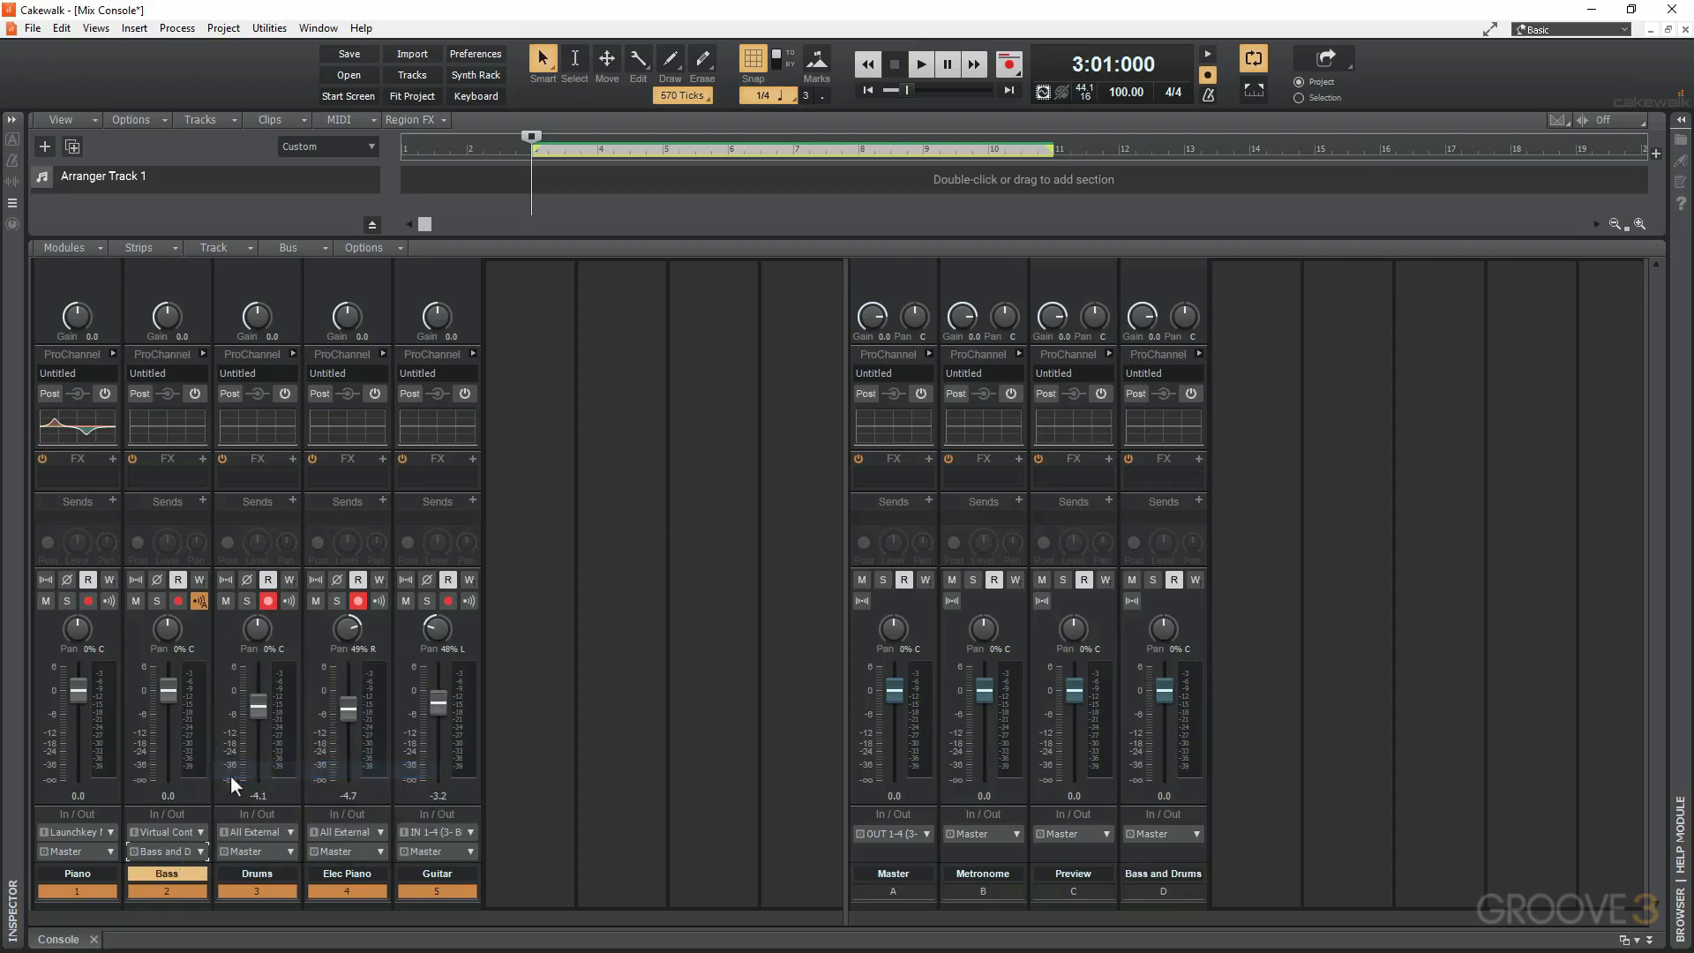
{"action": "left_click", "coordinate": [291, 850]}
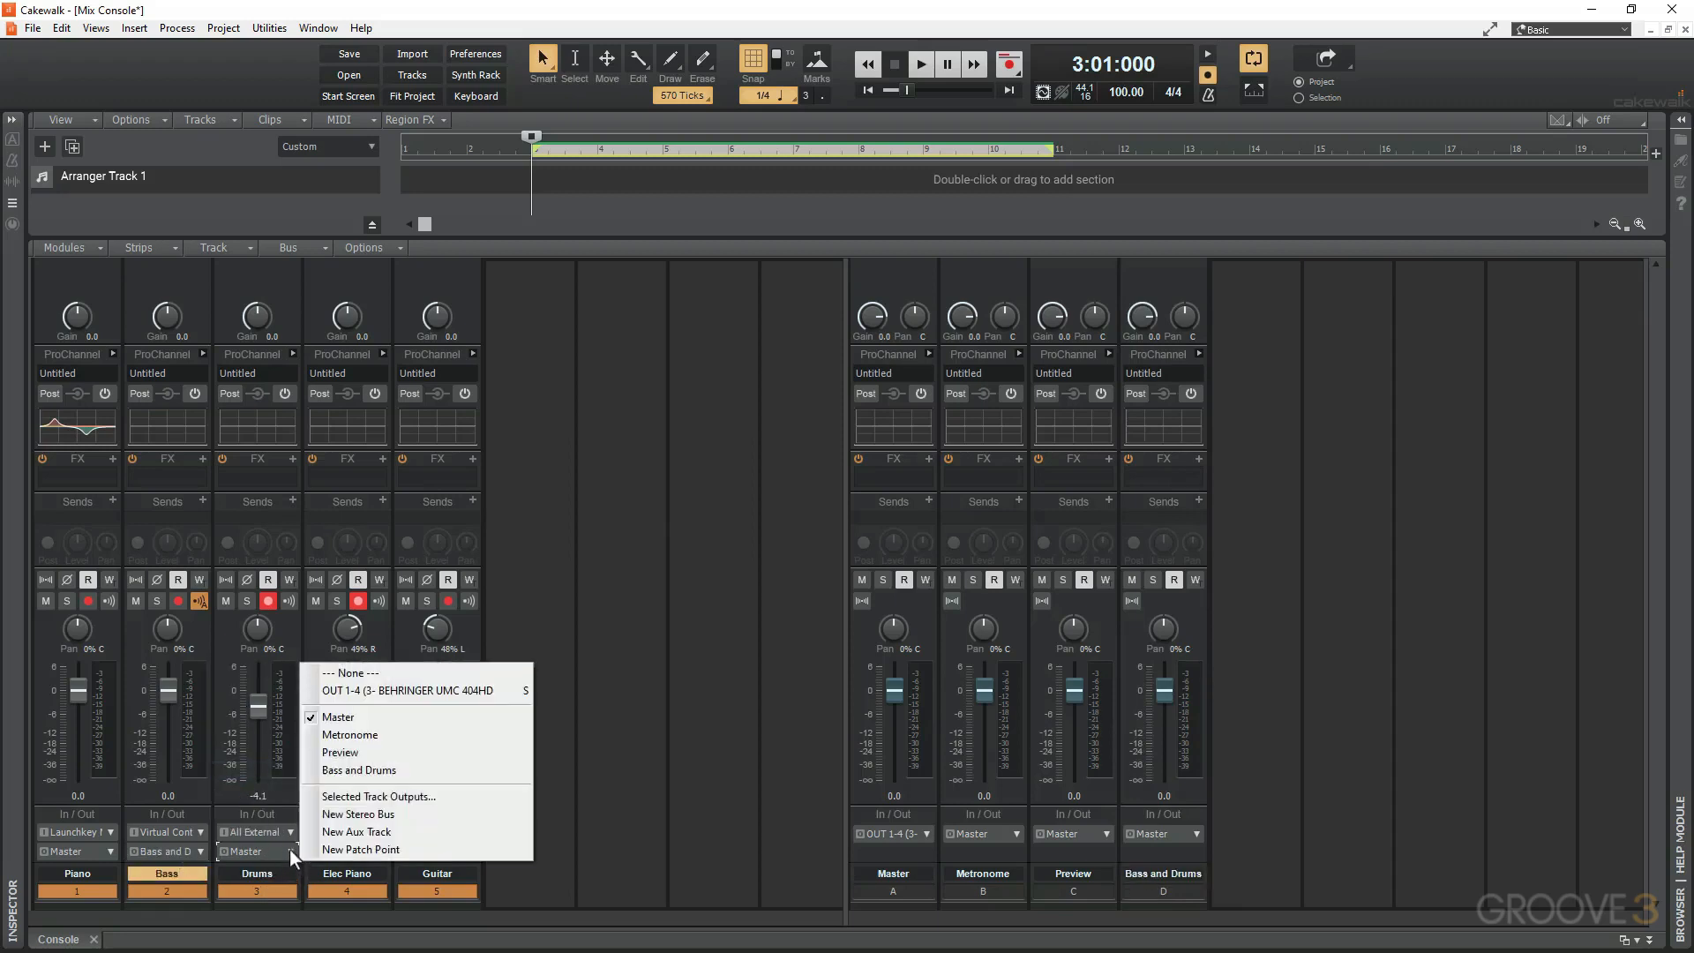
{"action": "left_click", "coordinate": [333, 773]}
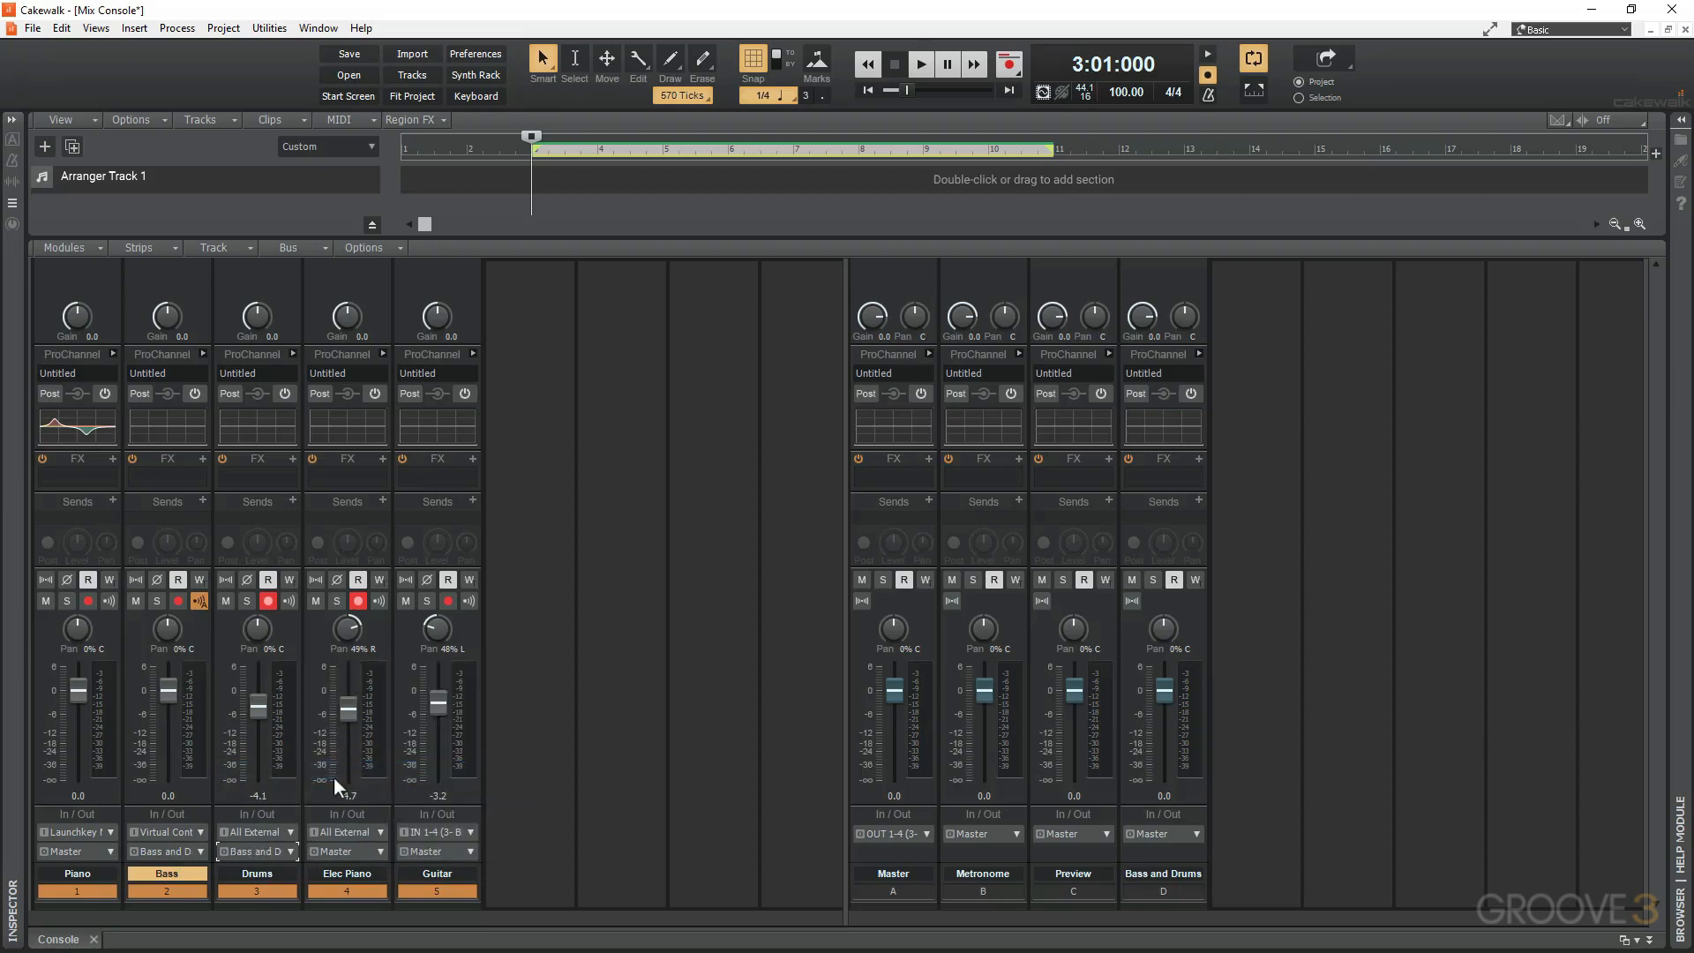
Play the project, solo the "Bass and Drums" bus to hear it alone, and stop playback
{"action": "key", "text": "space"}
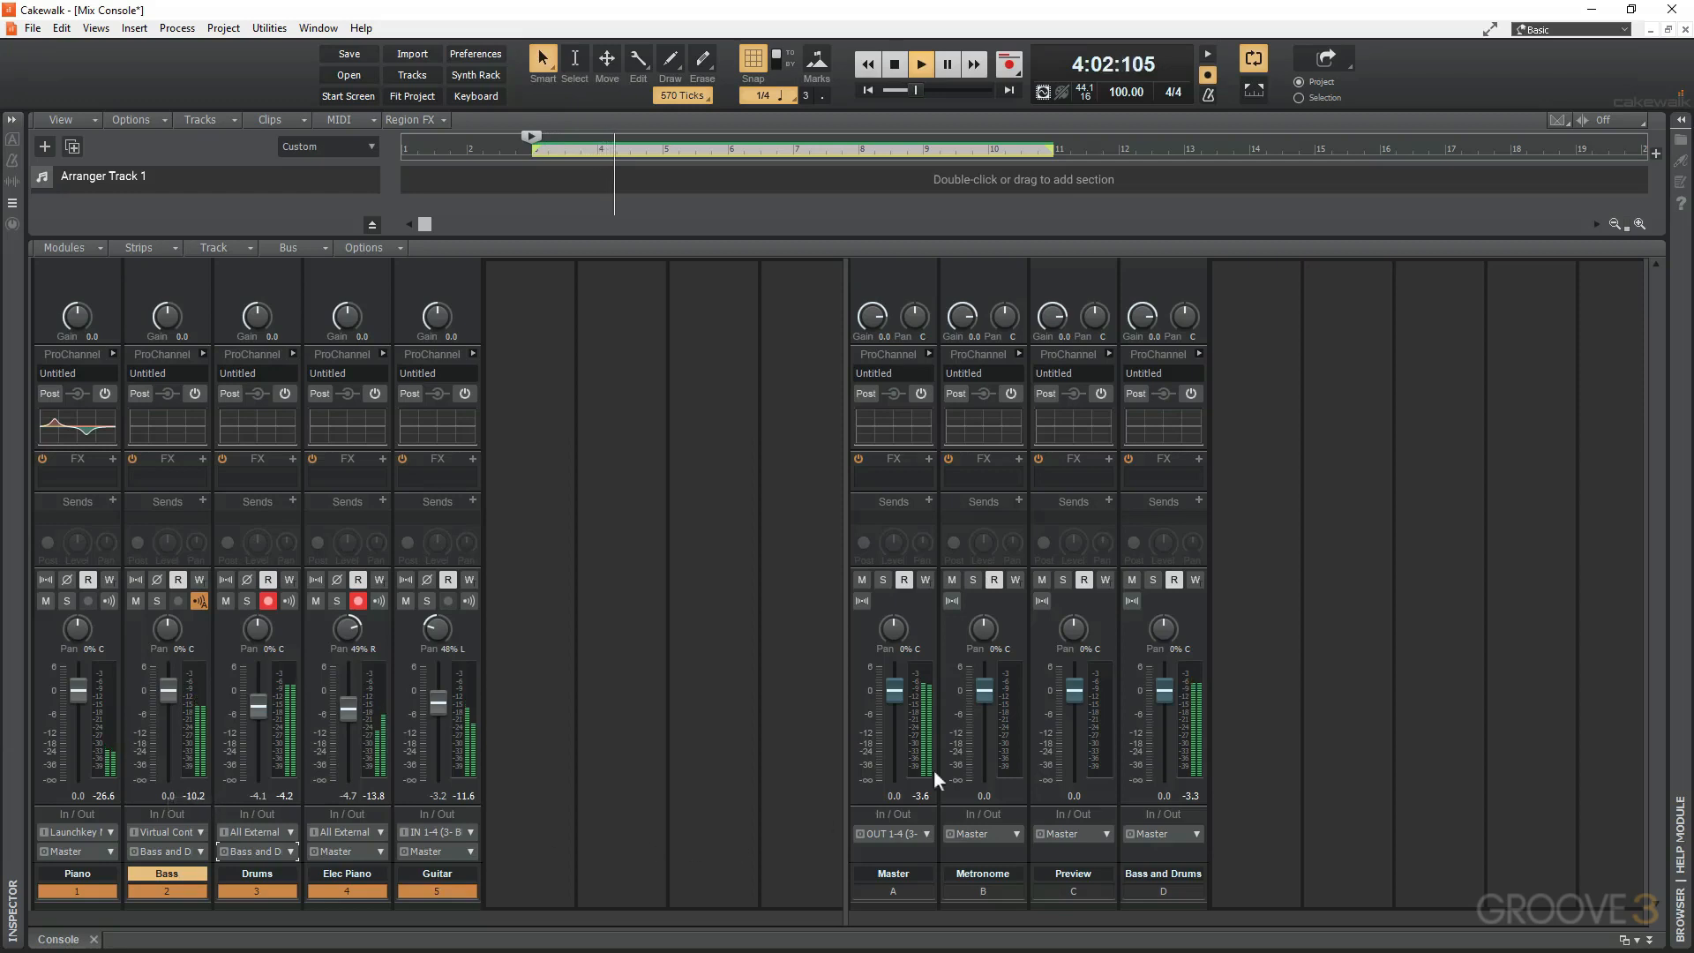
{"action": "left_click", "coordinate": [1152, 577]}
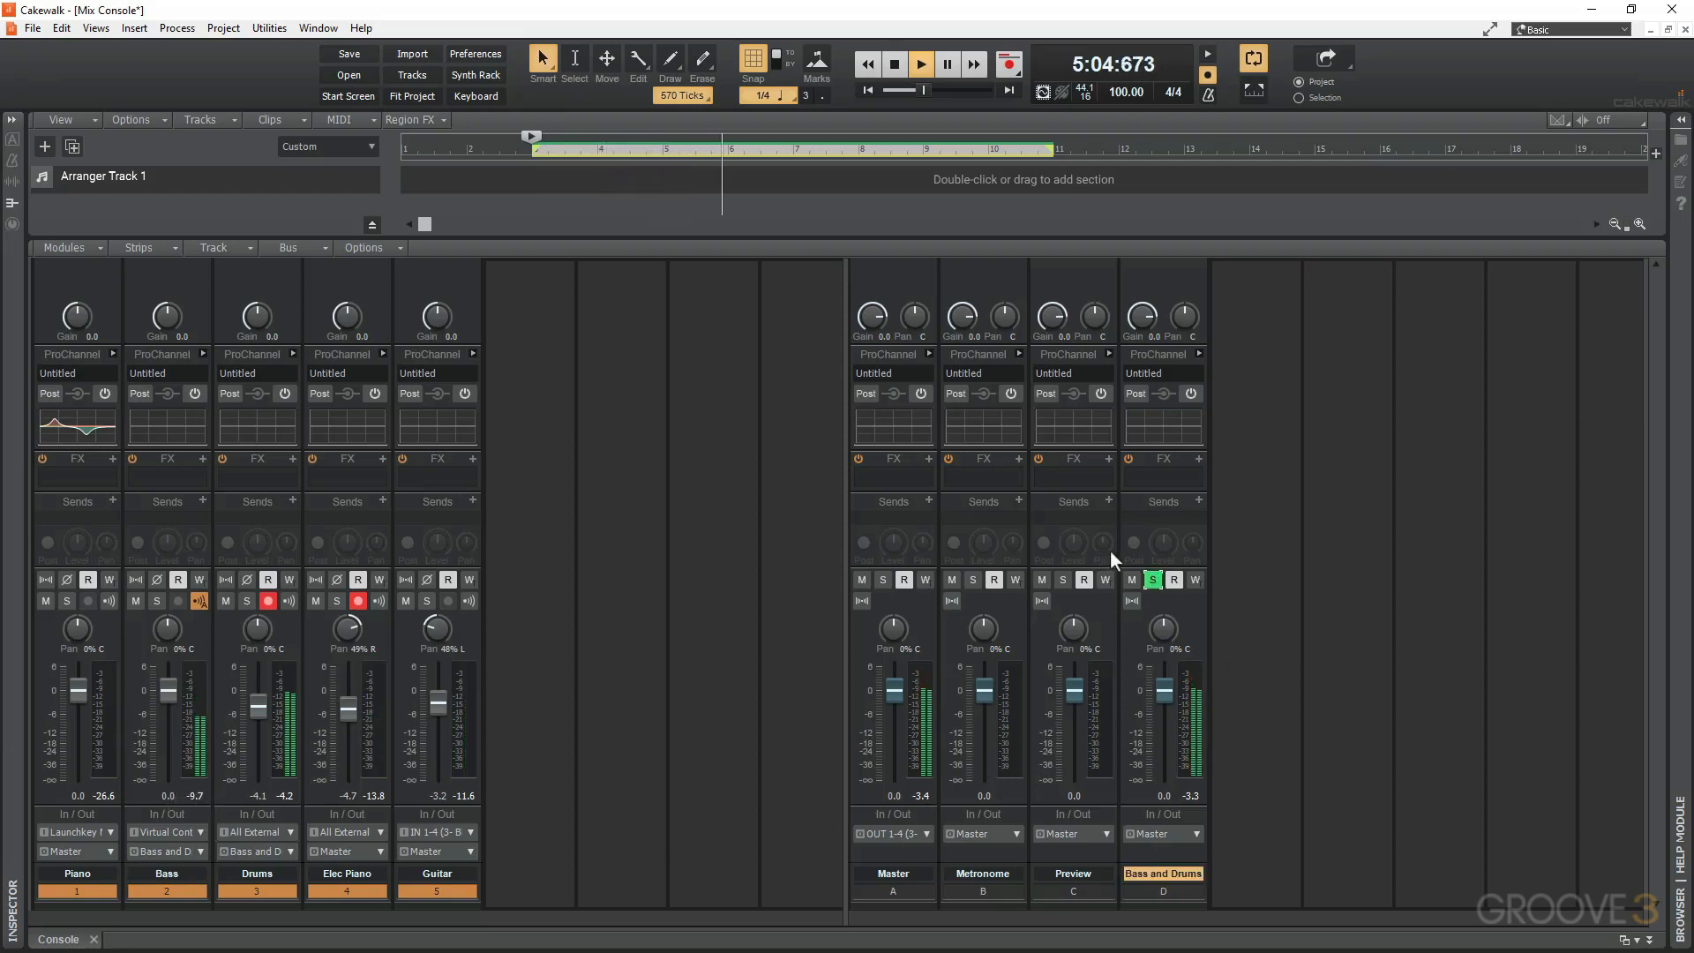
{"action": "key", "text": "space"}
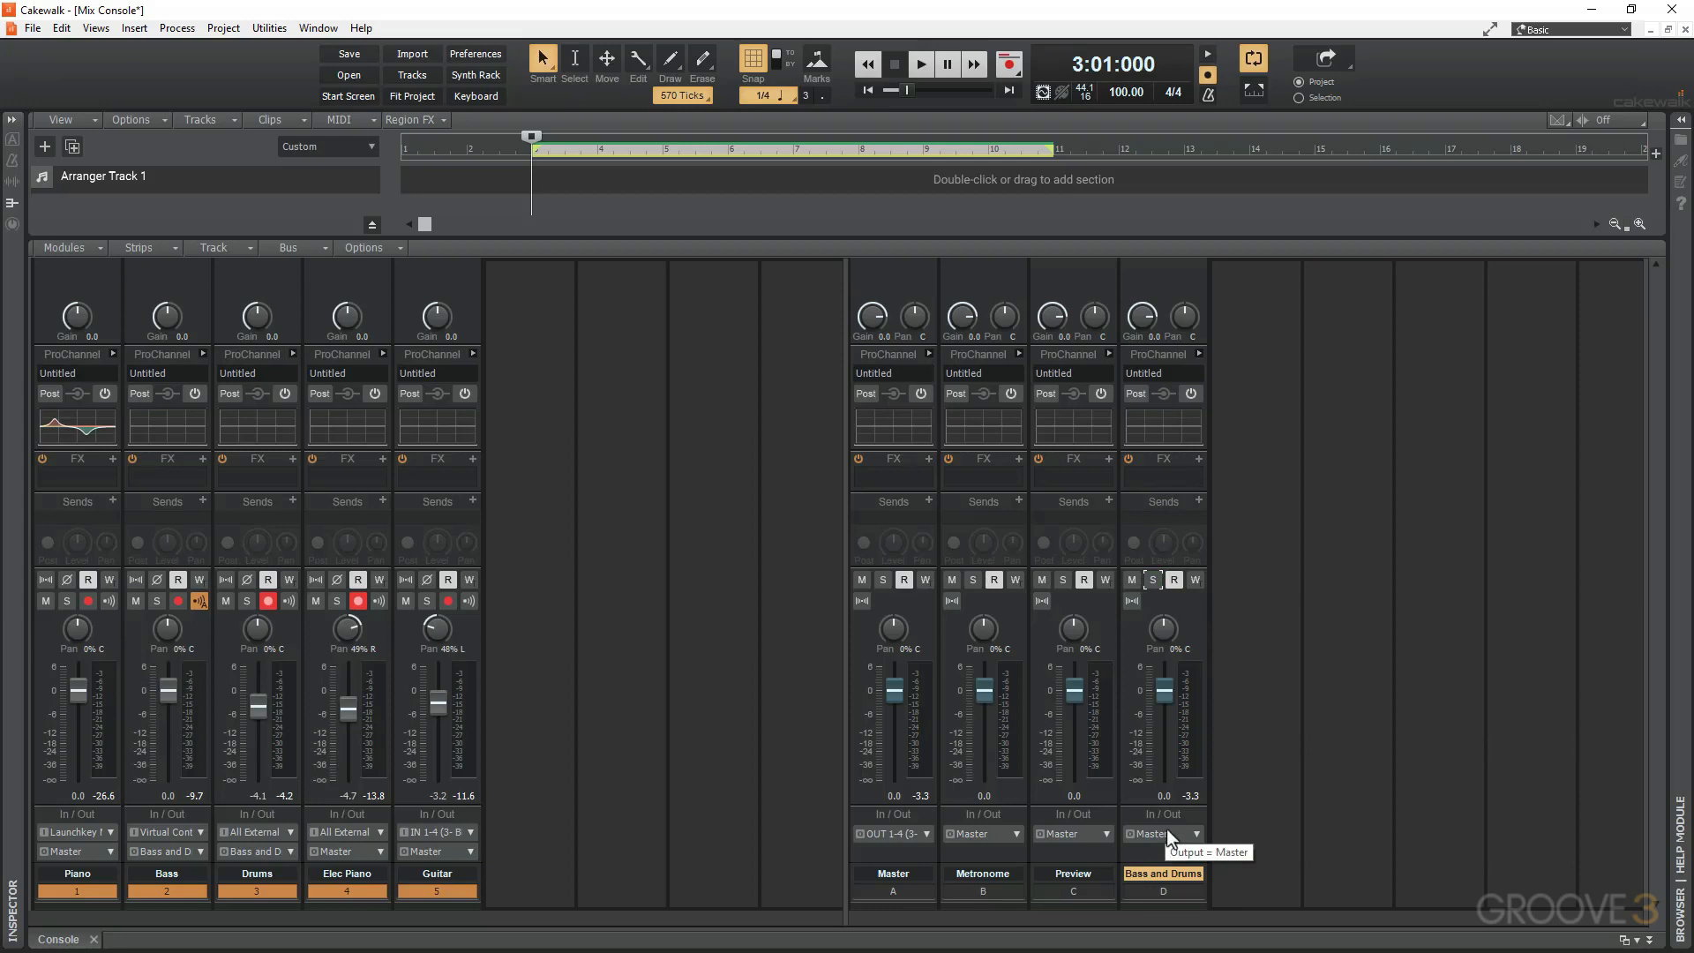
Hide the ProChannel module and show the Icon module on all console strips
{"action": "left_click", "coordinate": [98, 249]}
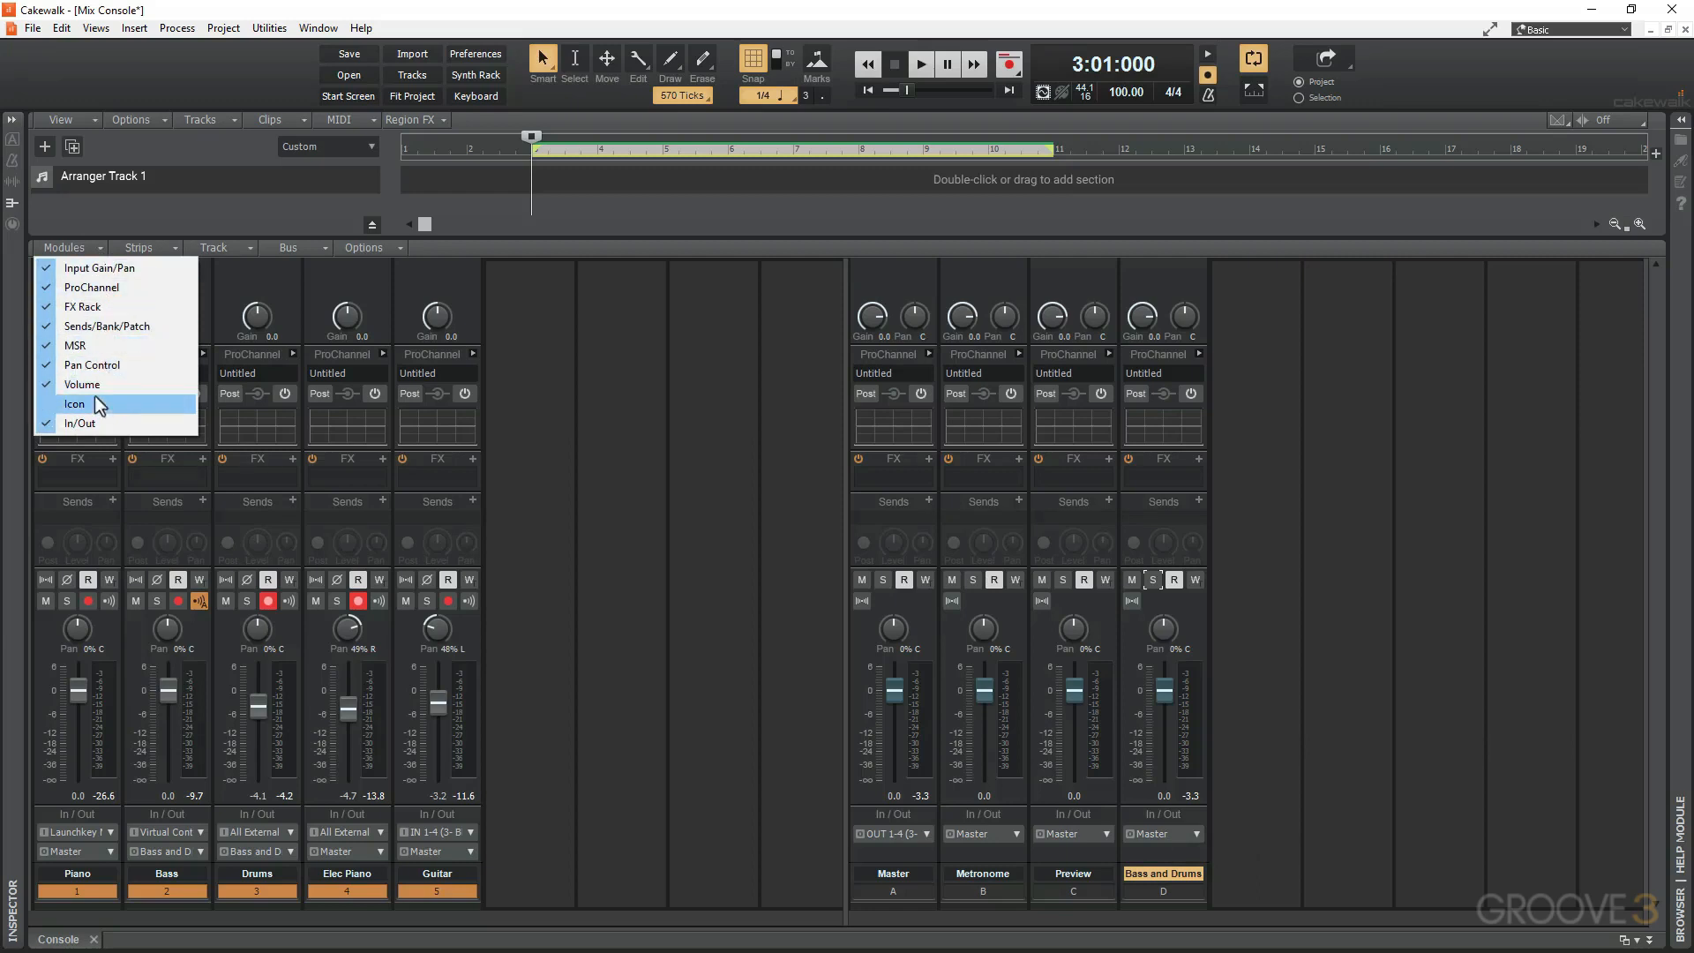
{"action": "left_click", "coordinate": [123, 294]}
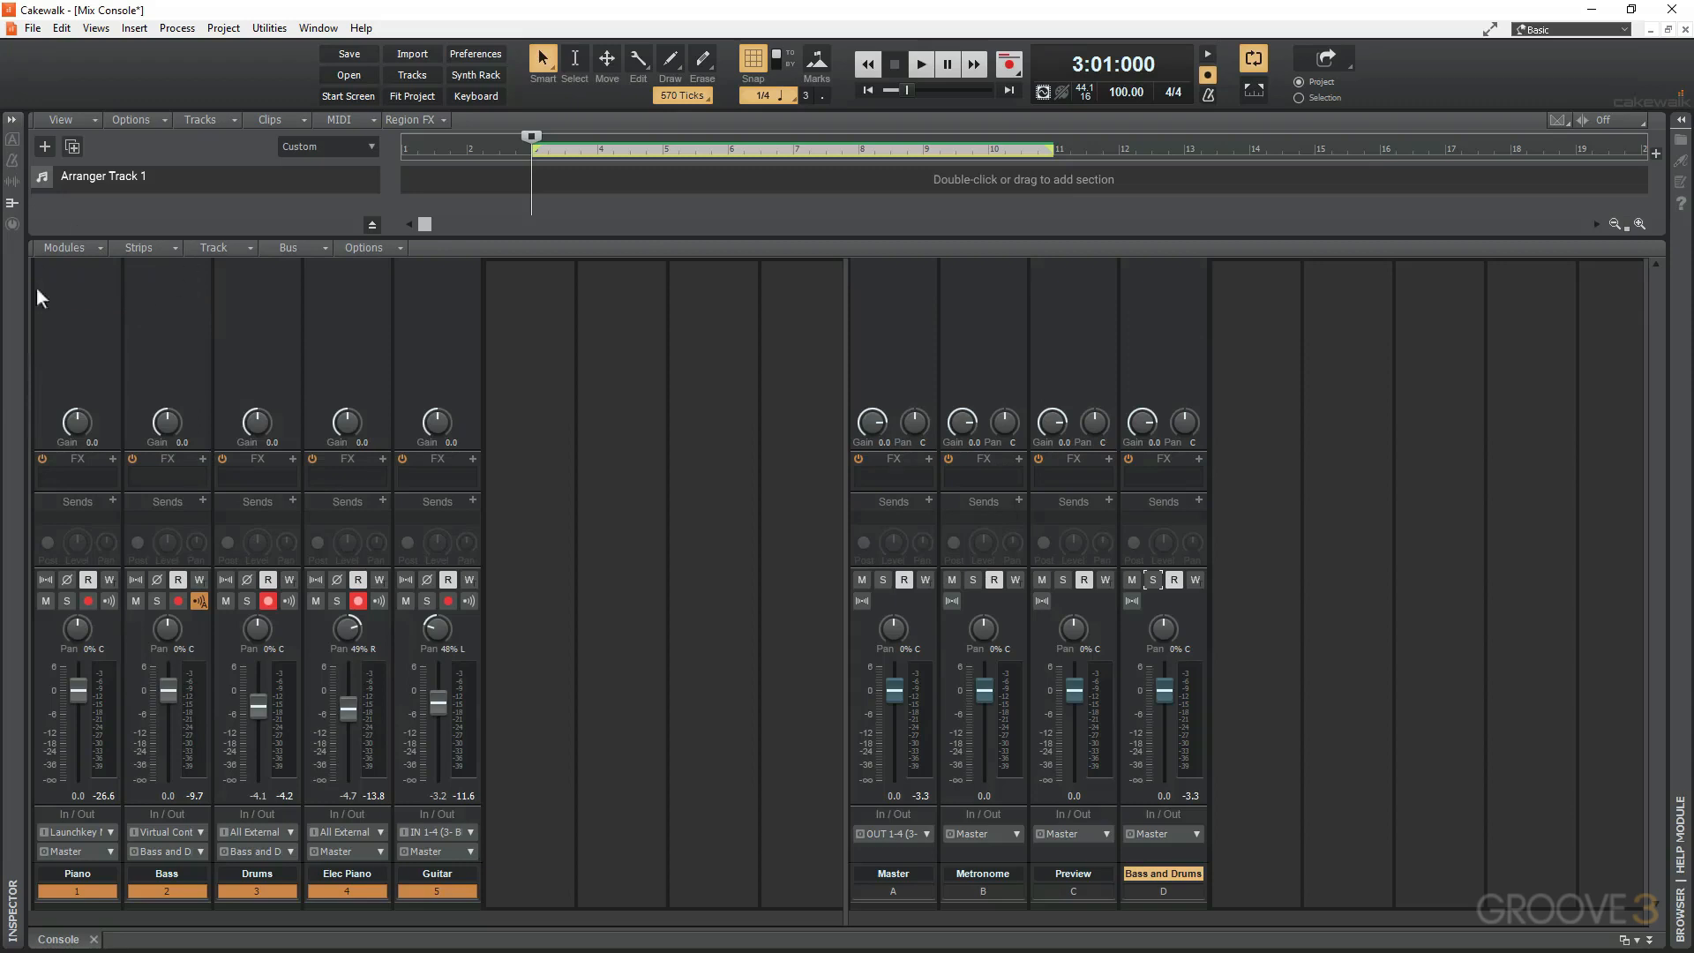
{"action": "left_click", "coordinate": [95, 247]}
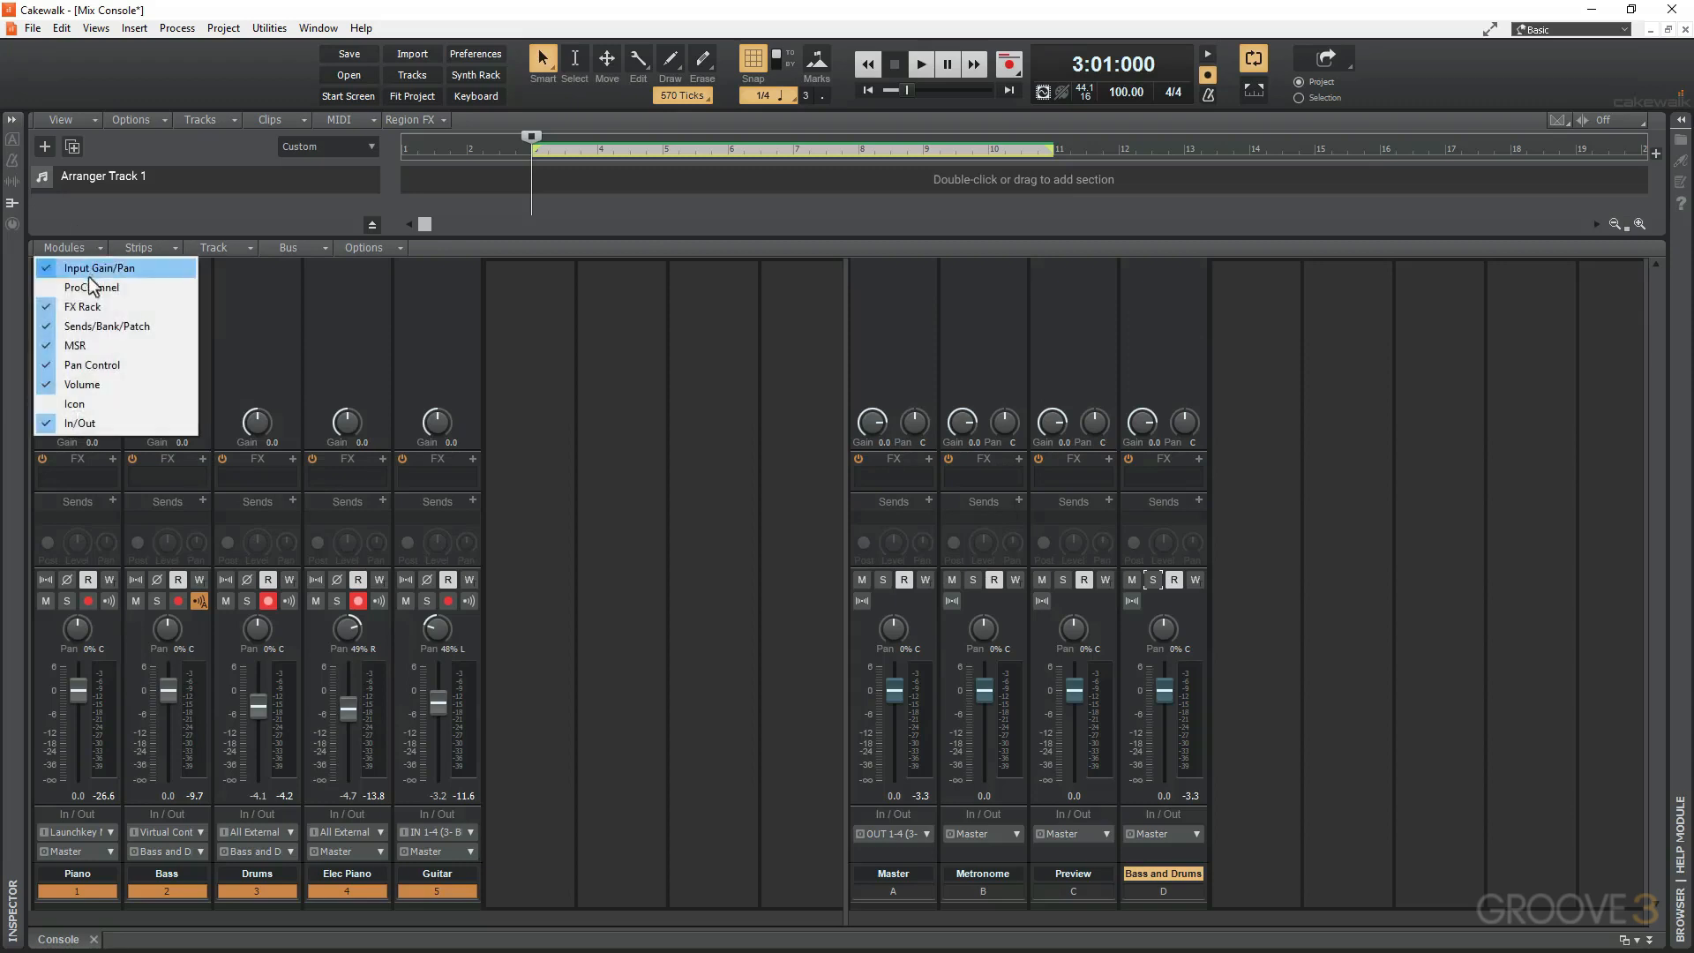
{"action": "left_click", "coordinate": [69, 403]}
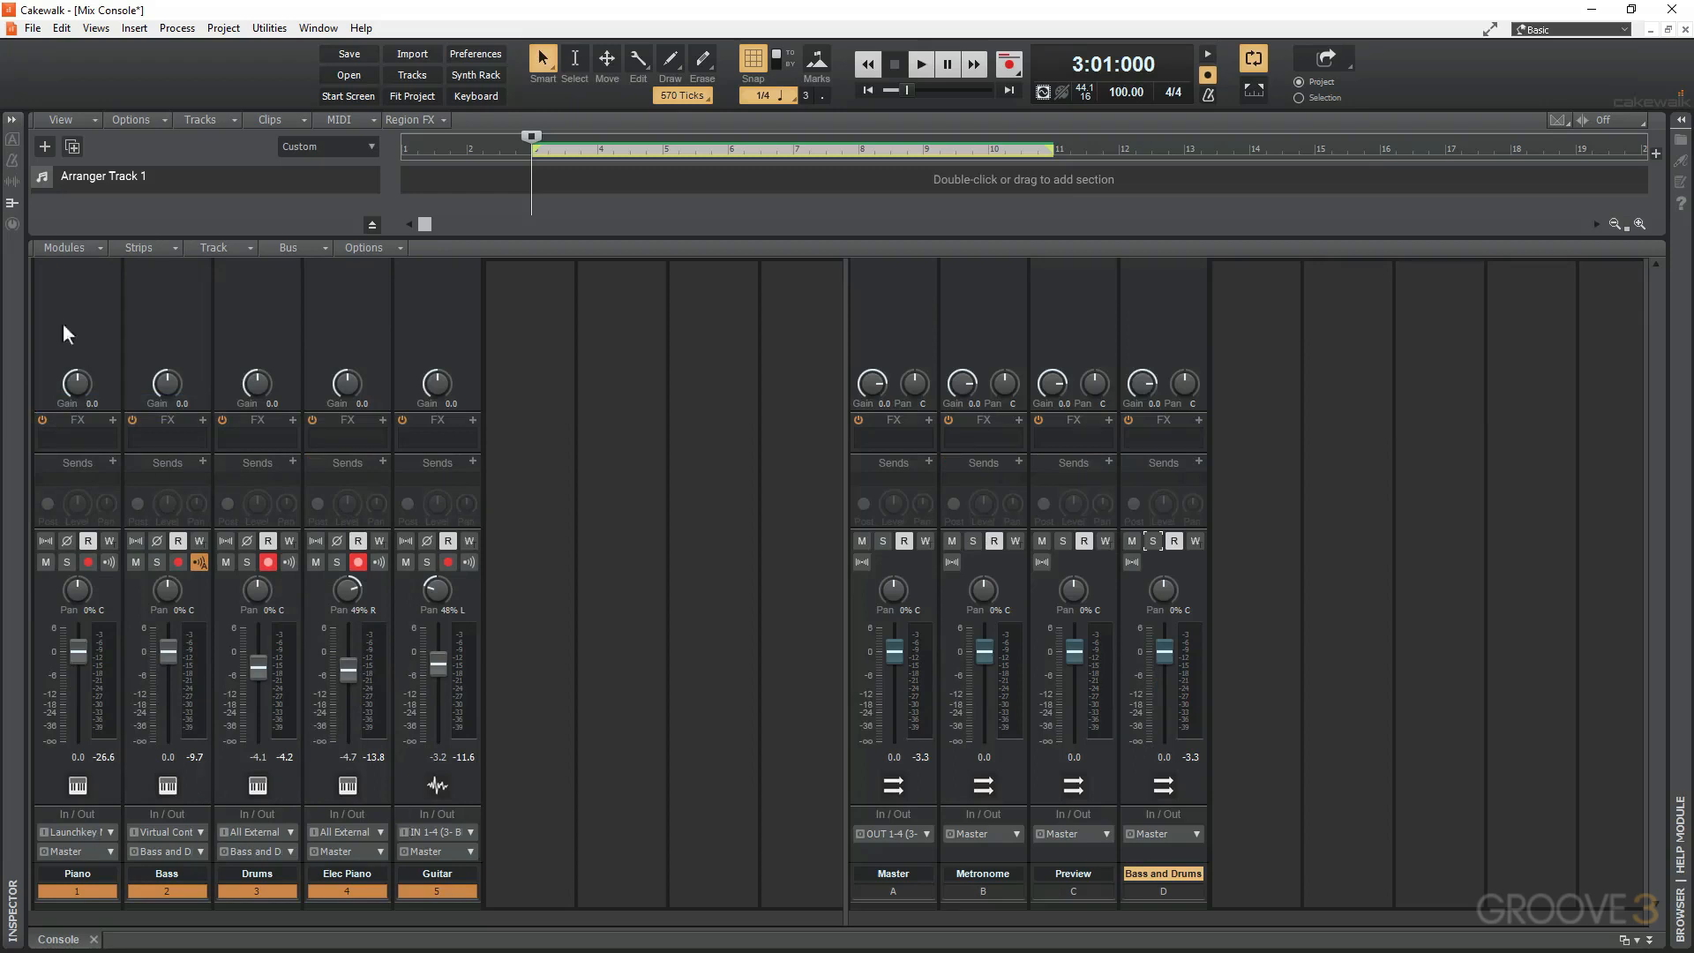
Hide the Icon module and show the ProChannel module again on all console strips
{"action": "left_click", "coordinate": [92, 246]}
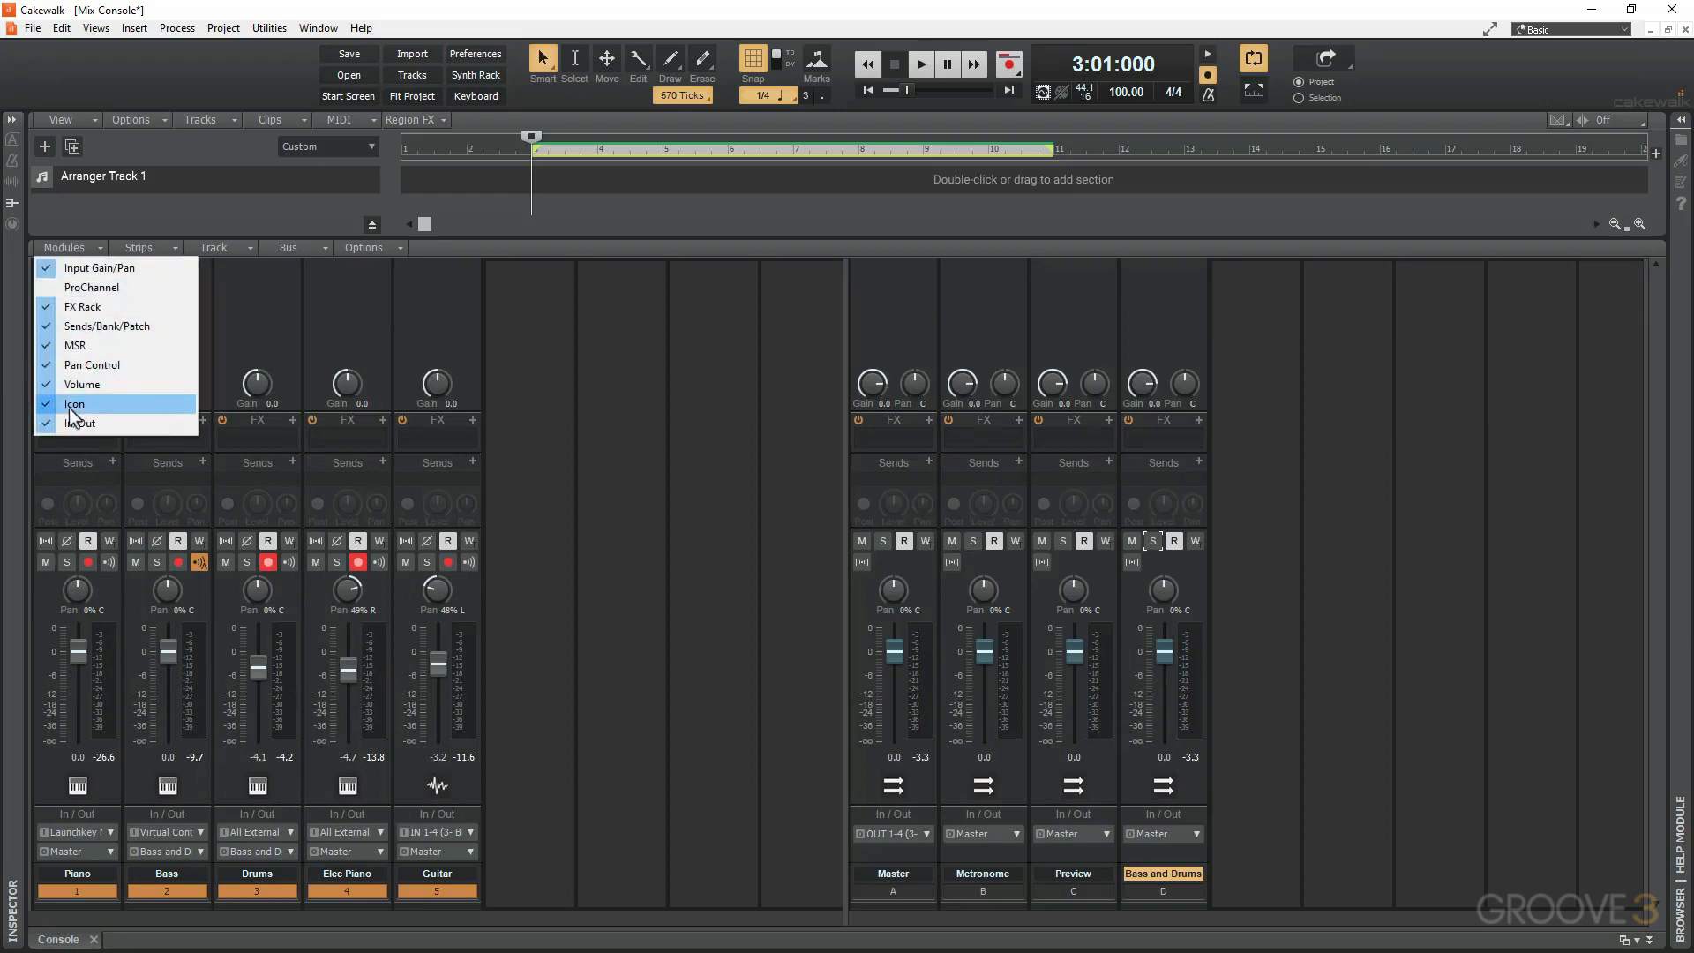
{"action": "left_click", "coordinate": [69, 405]}
{"action": "left_click", "coordinate": [91, 247]}
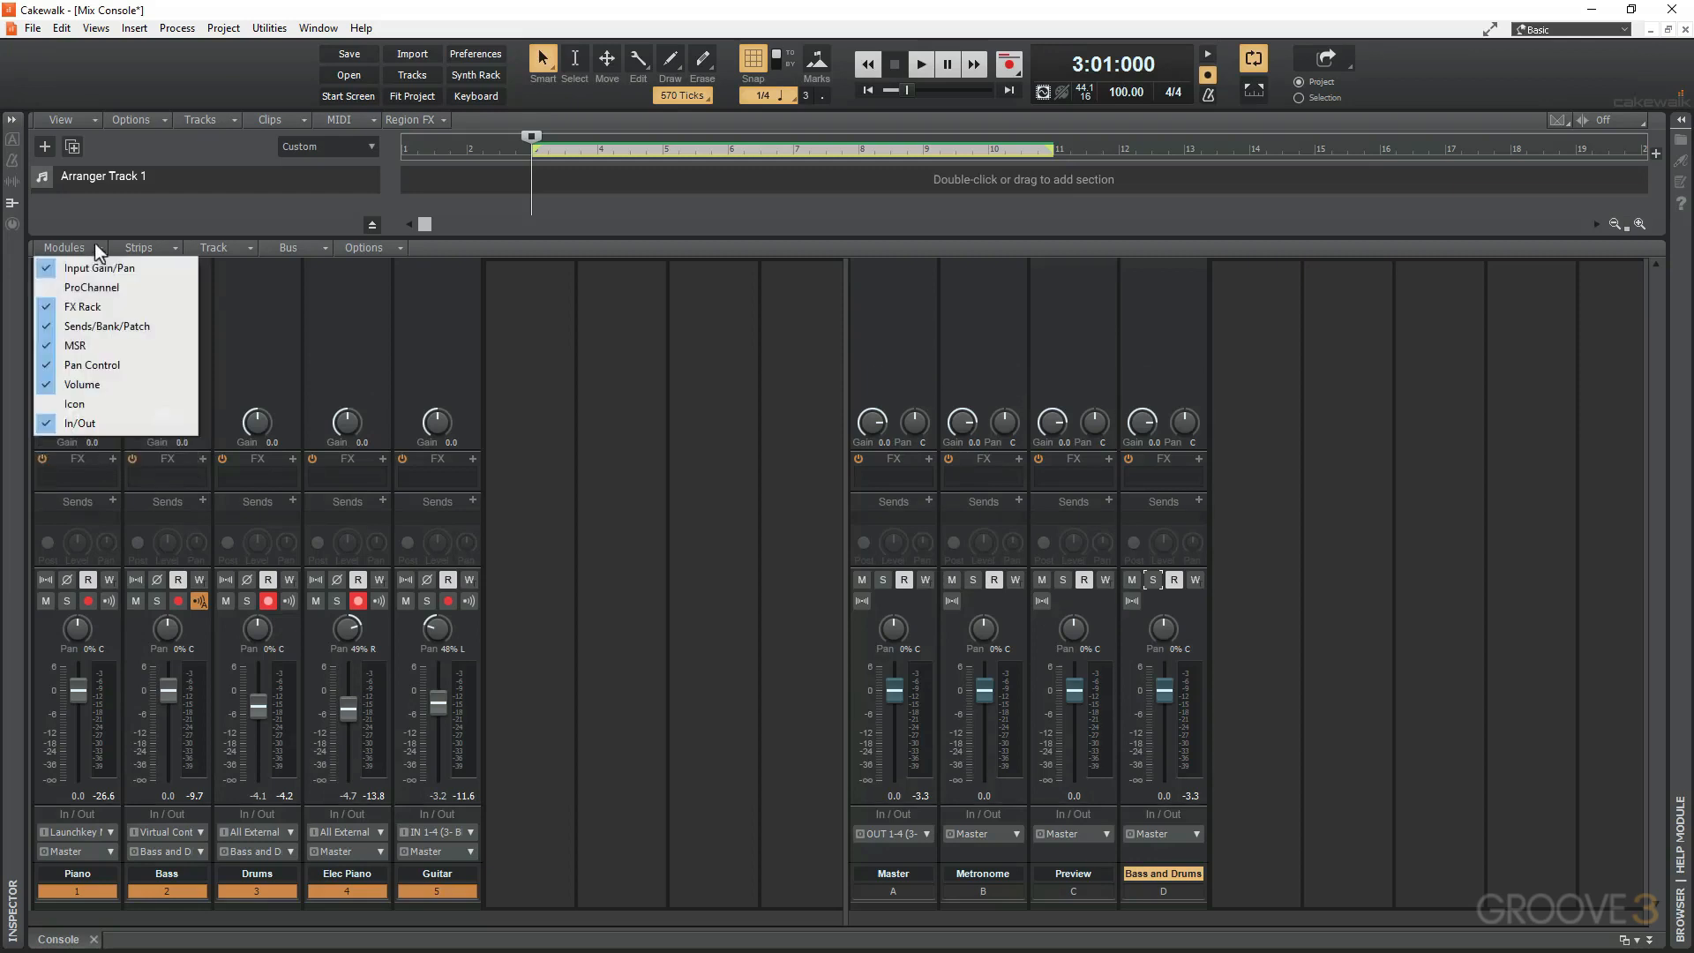
{"action": "left_click", "coordinate": [94, 288]}
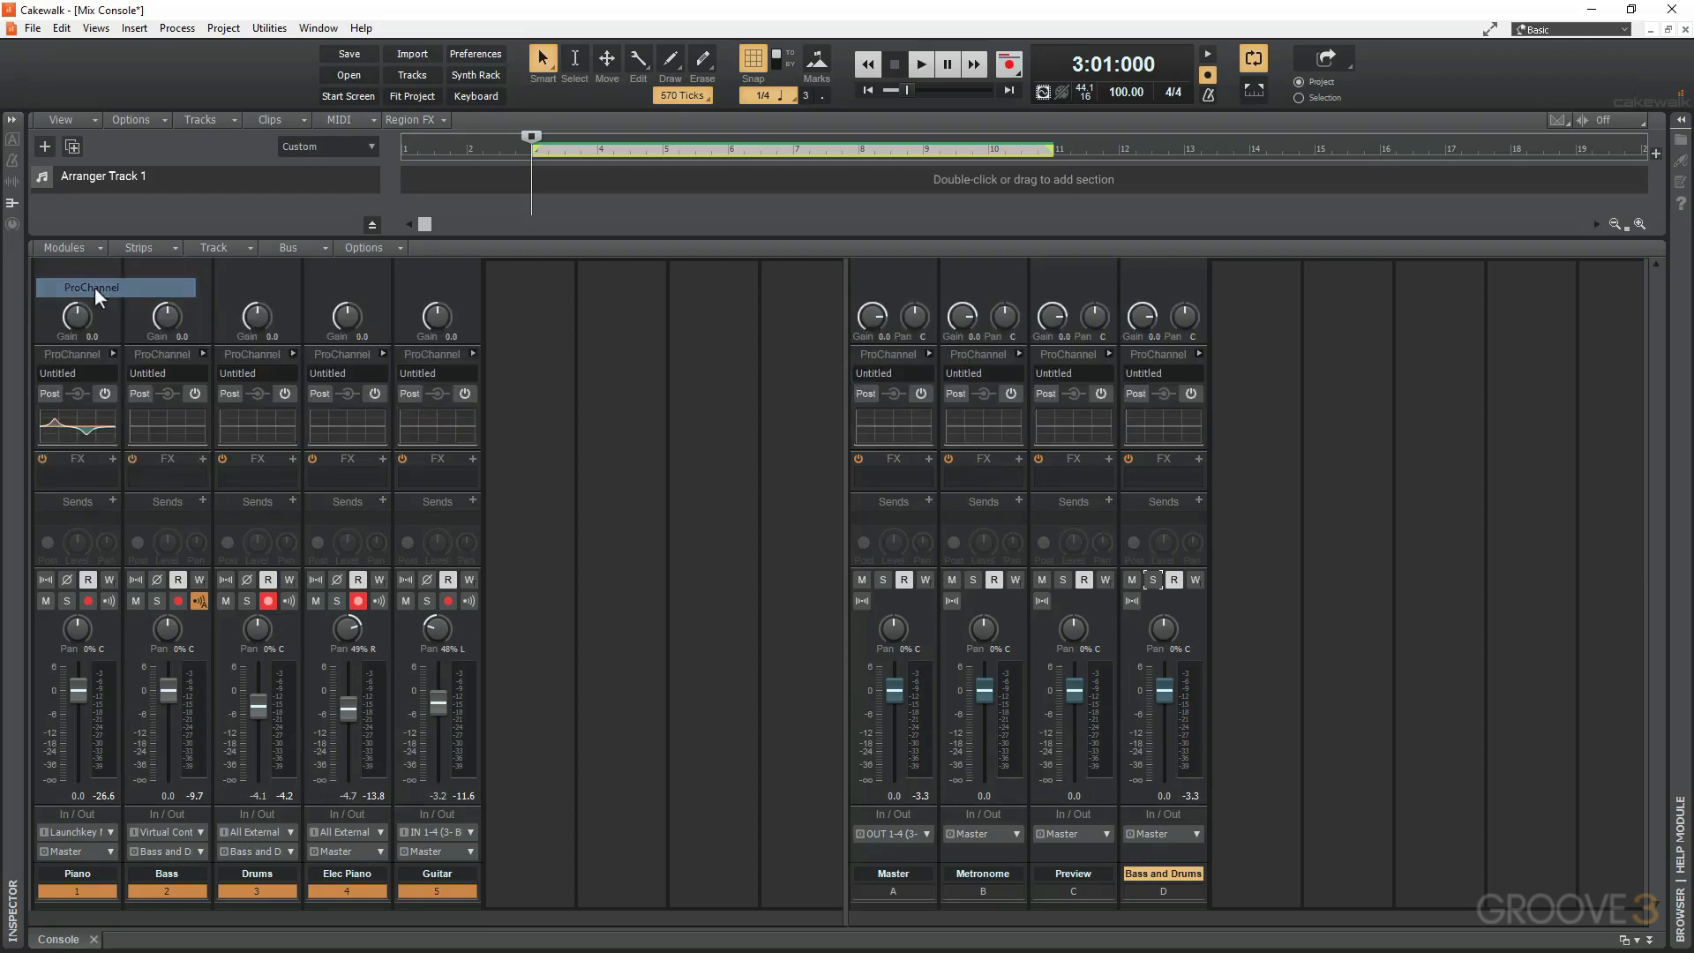
Hide the bus strips in the console and show them again
{"action": "left_click", "coordinate": [167, 247]}
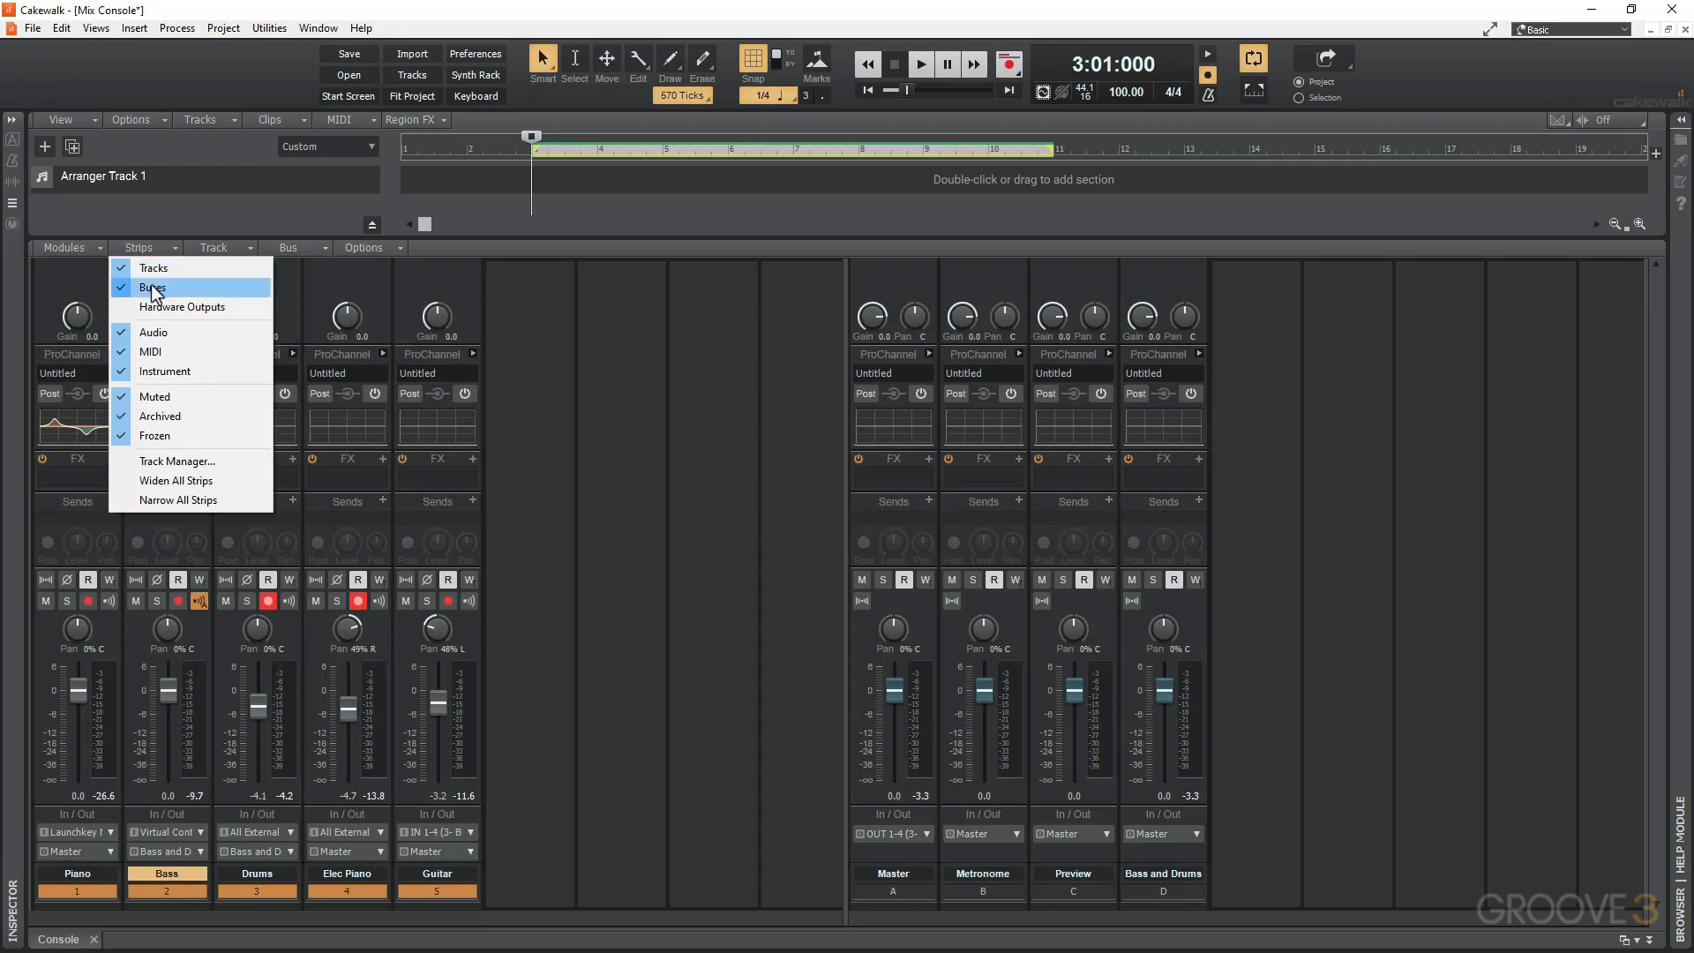
{"action": "left_click", "coordinate": [153, 289]}
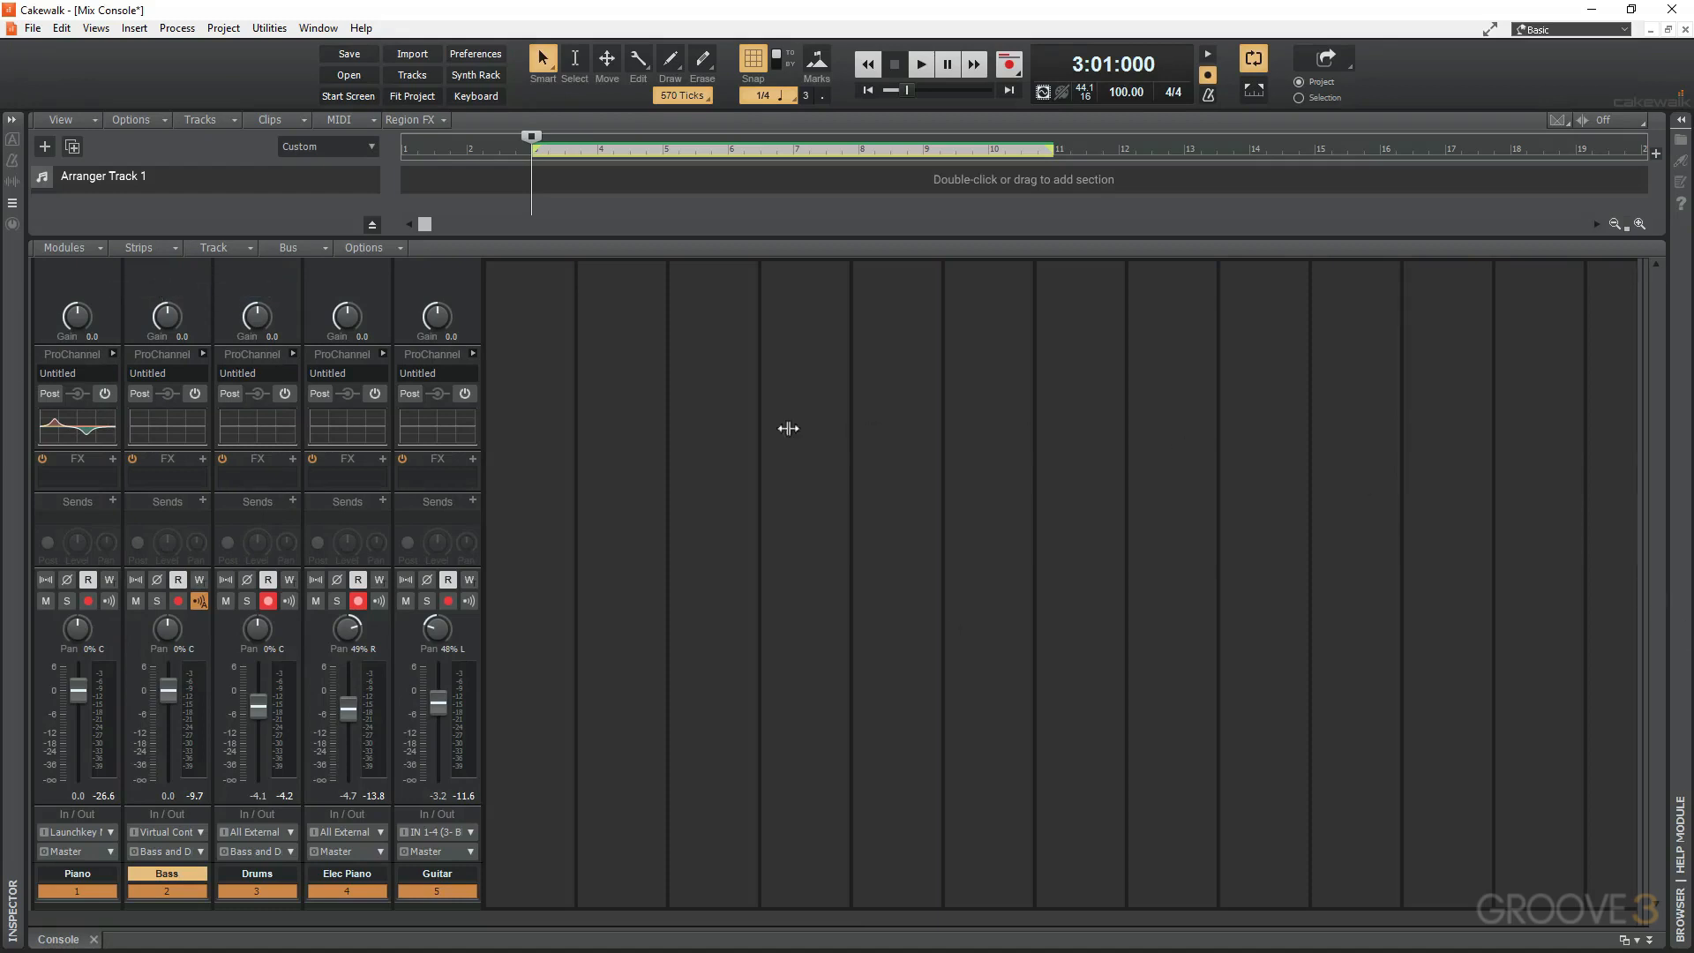
{"action": "left_click", "coordinate": [167, 247]}
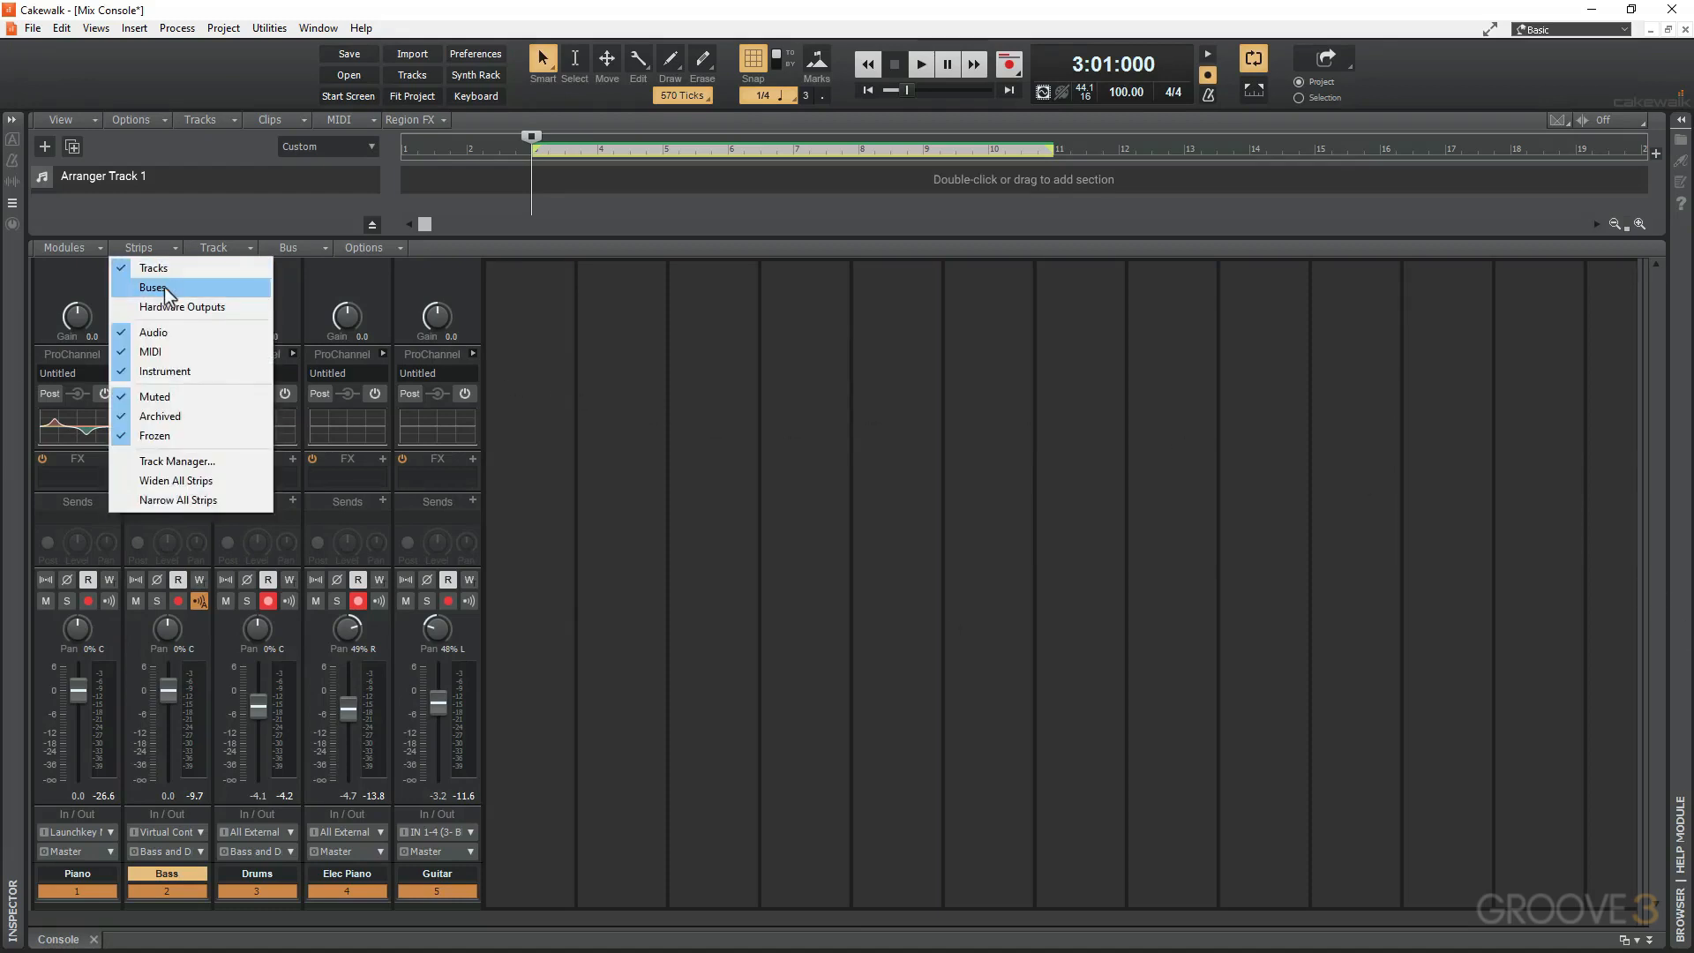
{"action": "left_click", "coordinate": [165, 288]}
Hide the audio track strips and show them again, and widen the console's track section
{"action": "left_click", "coordinate": [169, 245]}
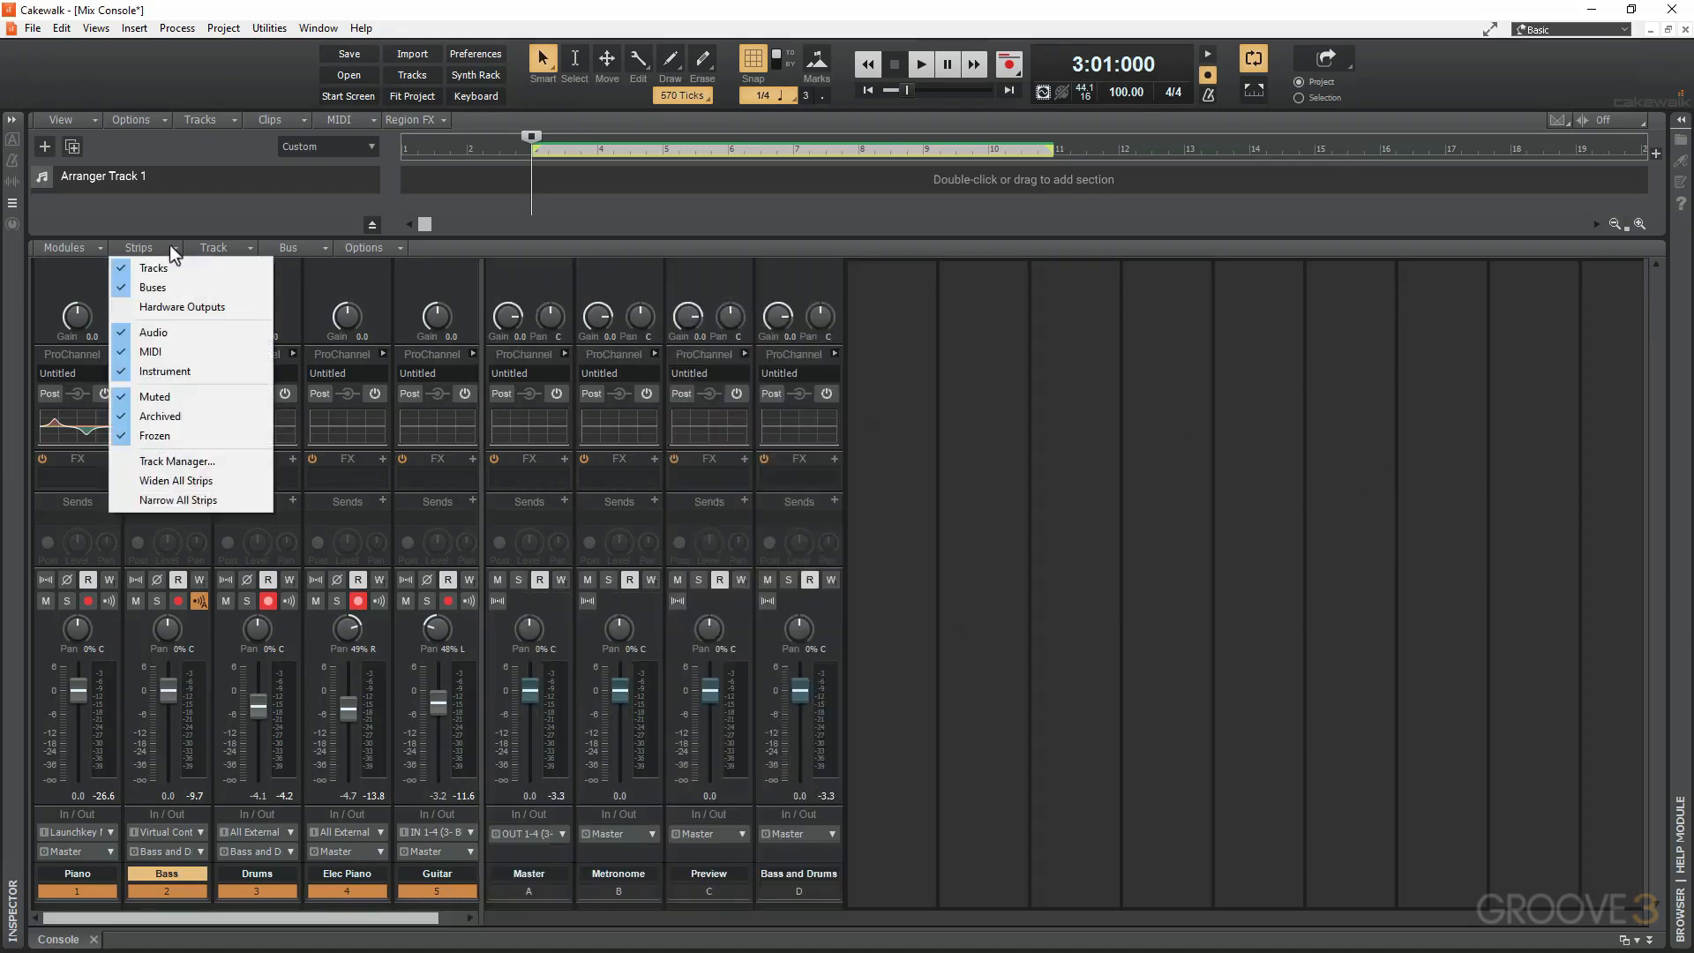
{"action": "left_click", "coordinate": [155, 333]}
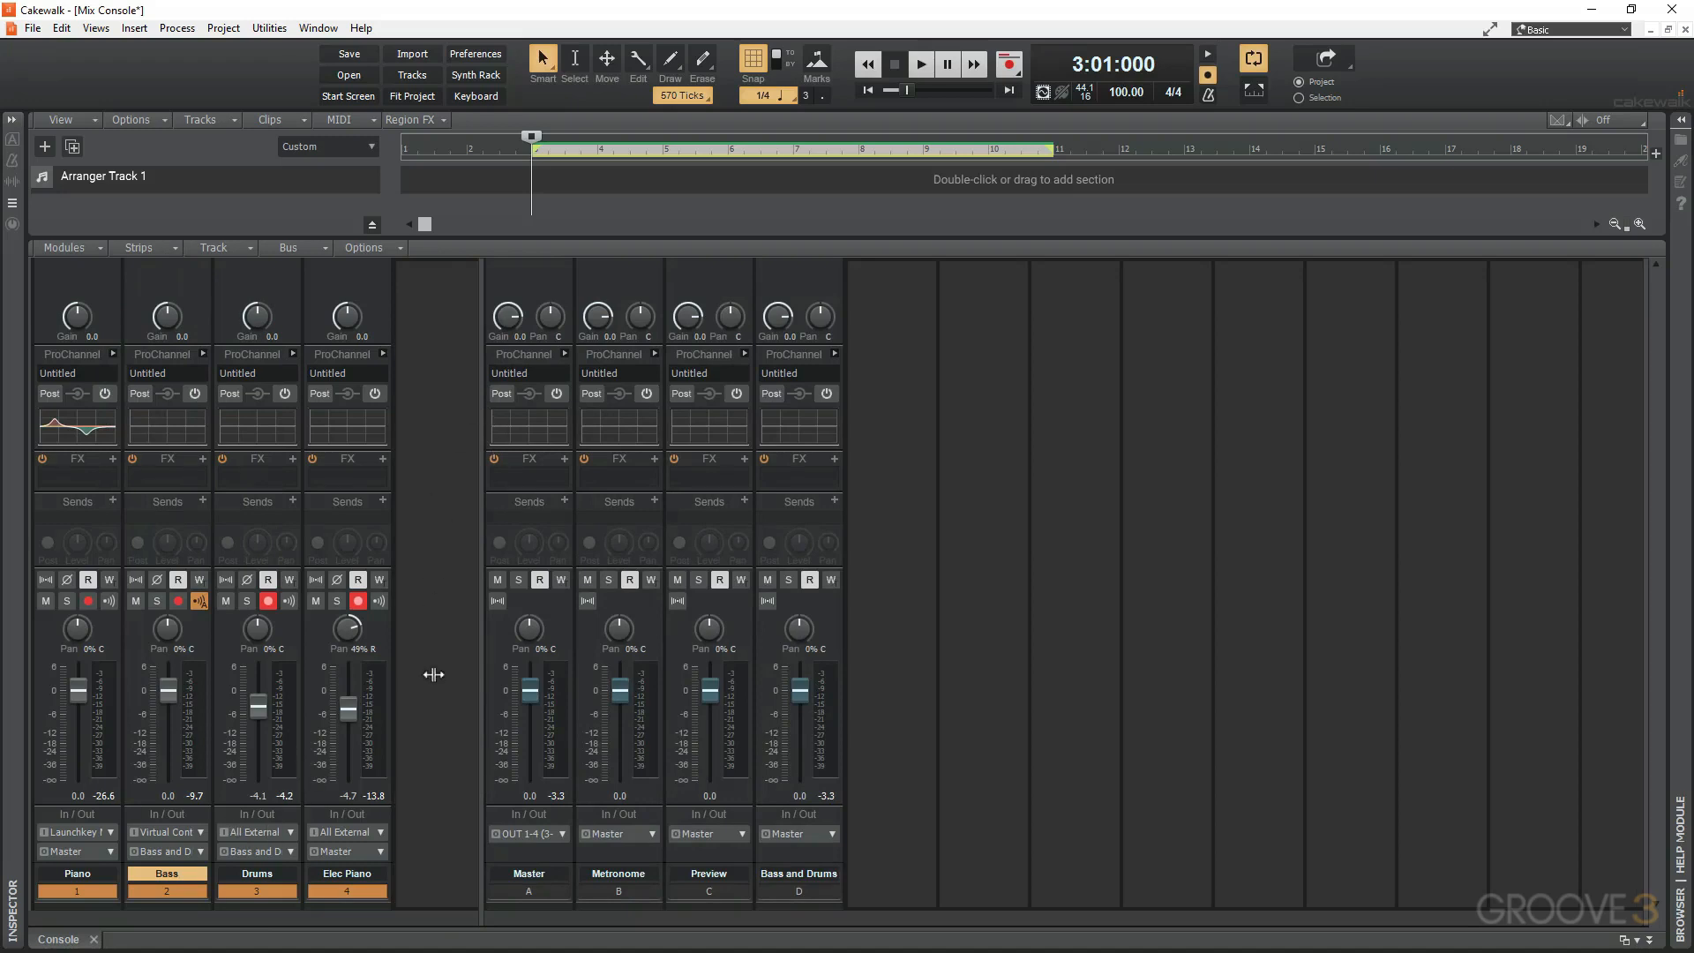
{"action": "left_click", "coordinate": [157, 247]}
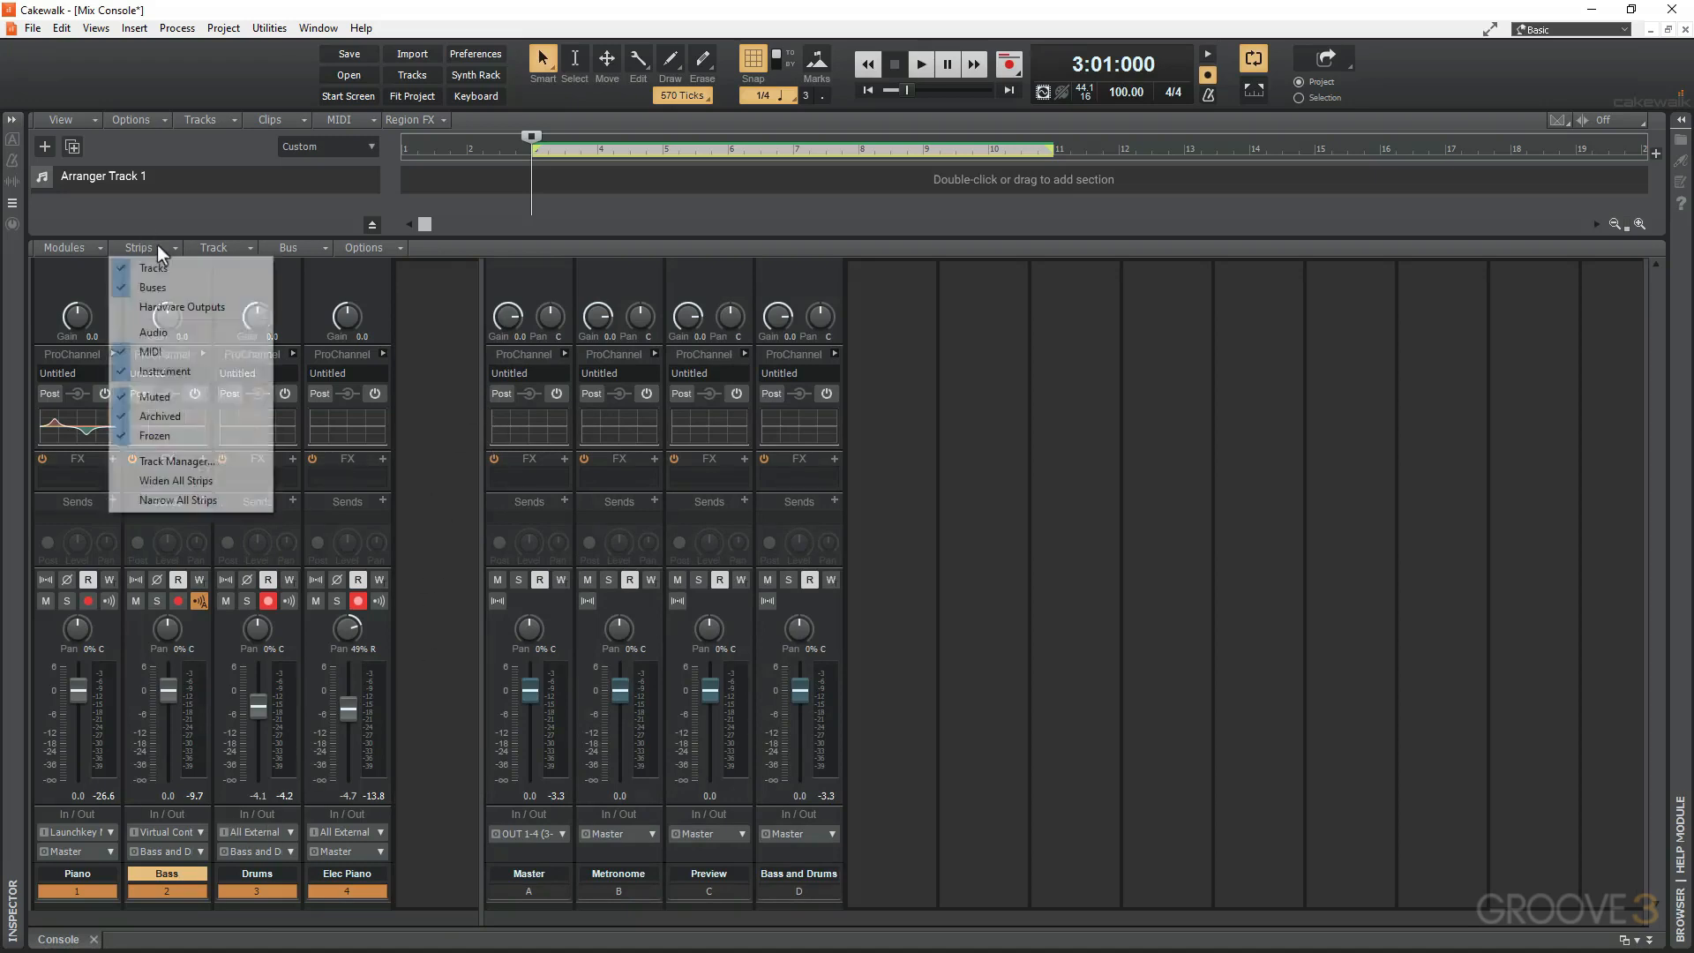
{"action": "left_click", "coordinate": [155, 334]}
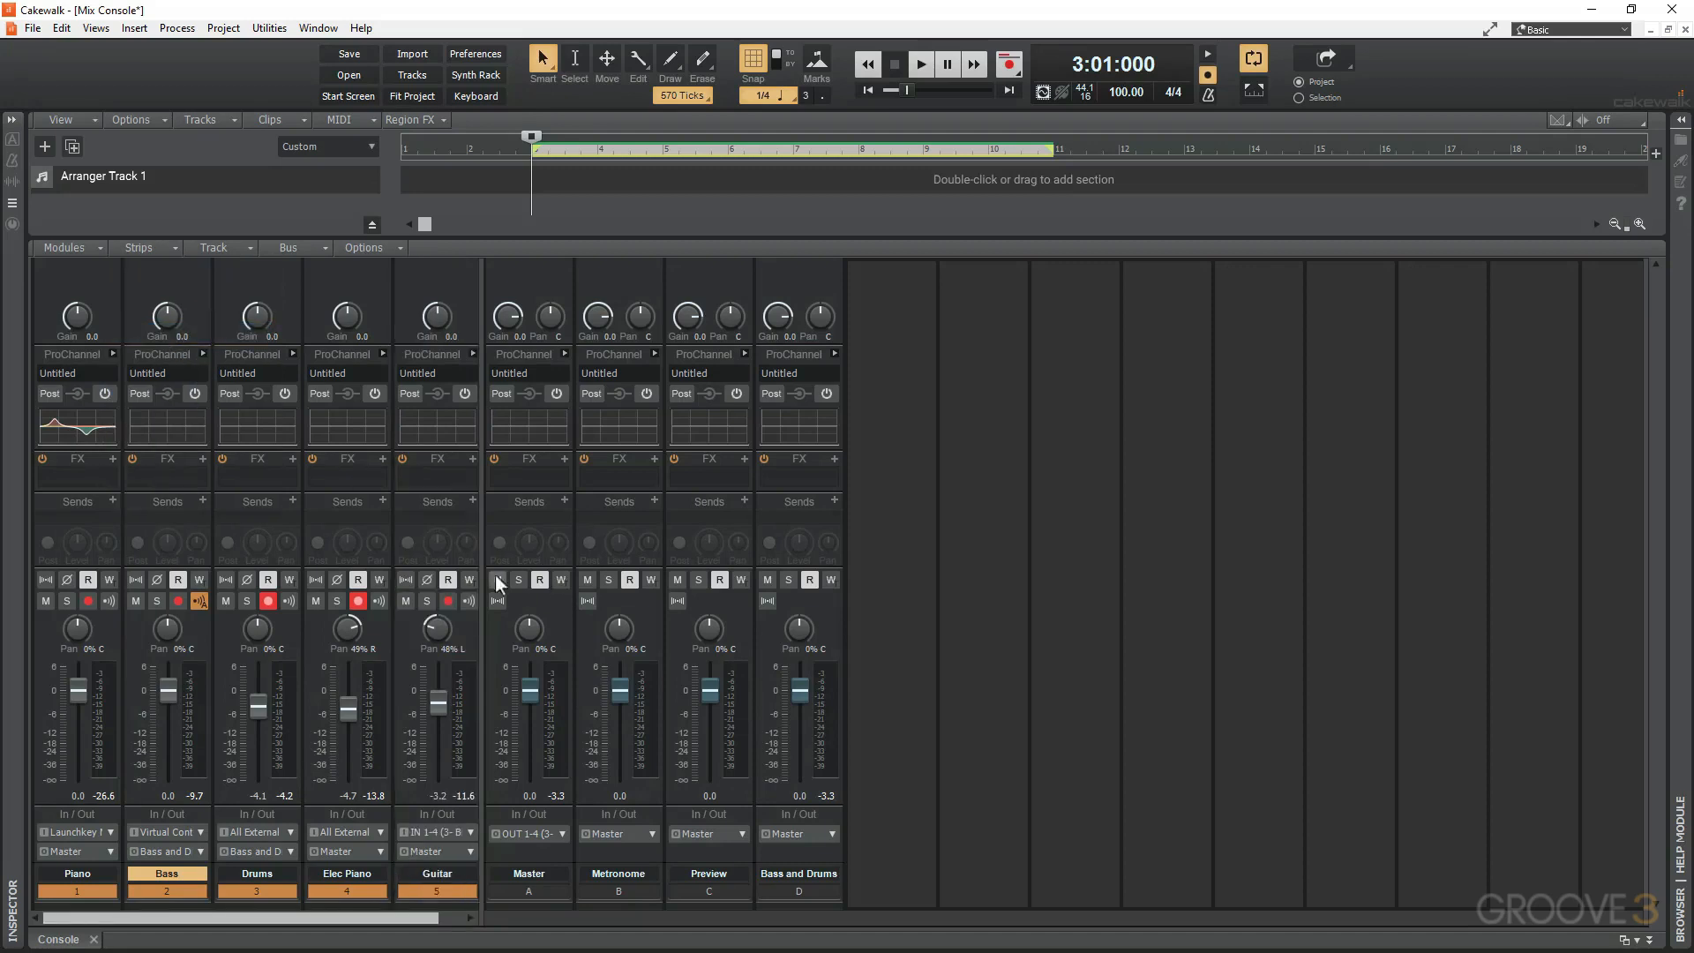
{"action": "left_click_drag", "start_coordinate": [482, 579], "coordinate": [813, 565]}
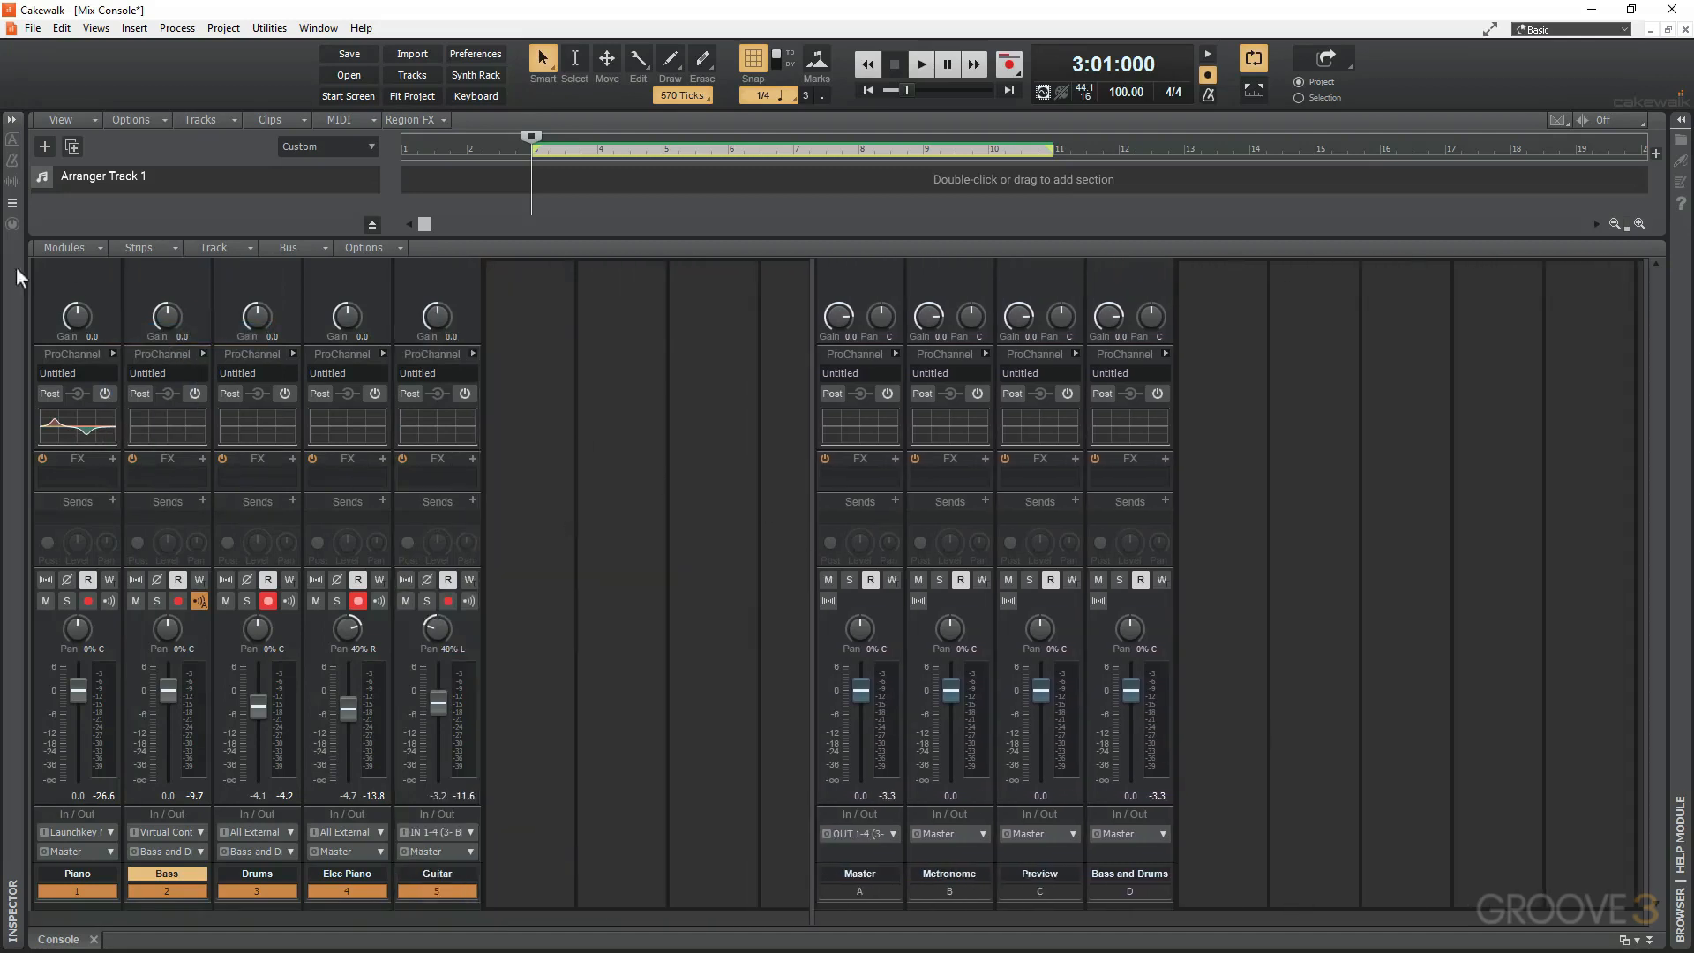
Show the hardware output strips in the console and widen the track and bus sections
{"action": "left_click", "coordinate": [183, 244]}
{"action": "left_click", "coordinate": [165, 244]}
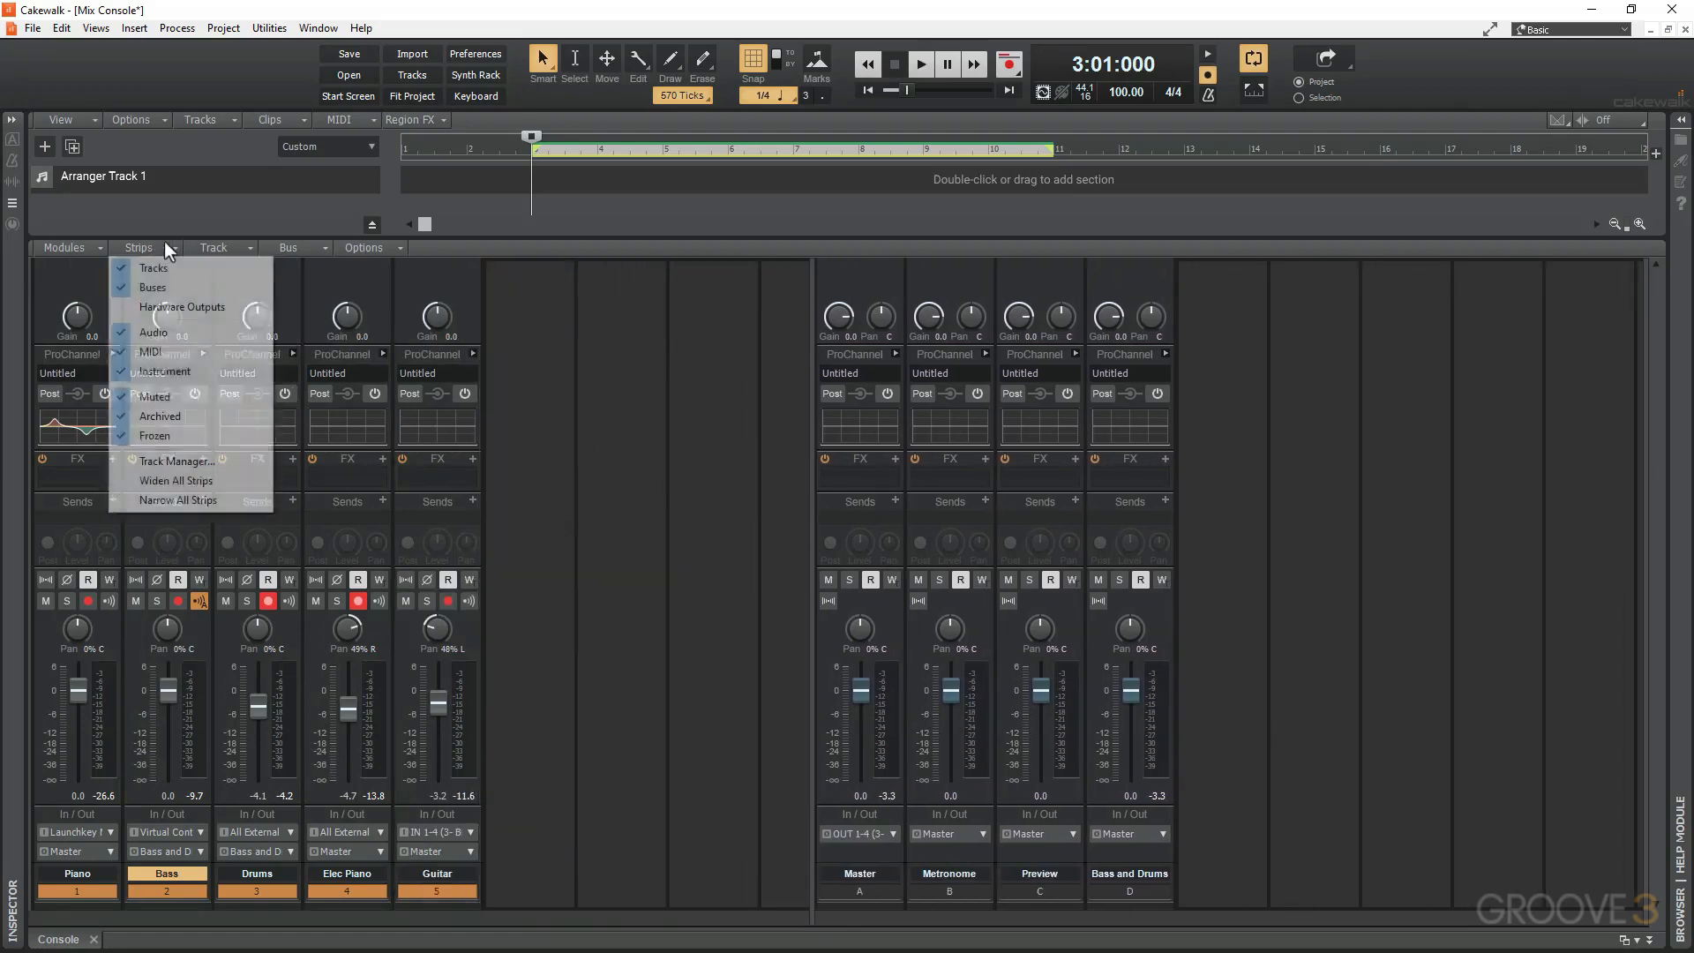
{"action": "left_click", "coordinate": [167, 309]}
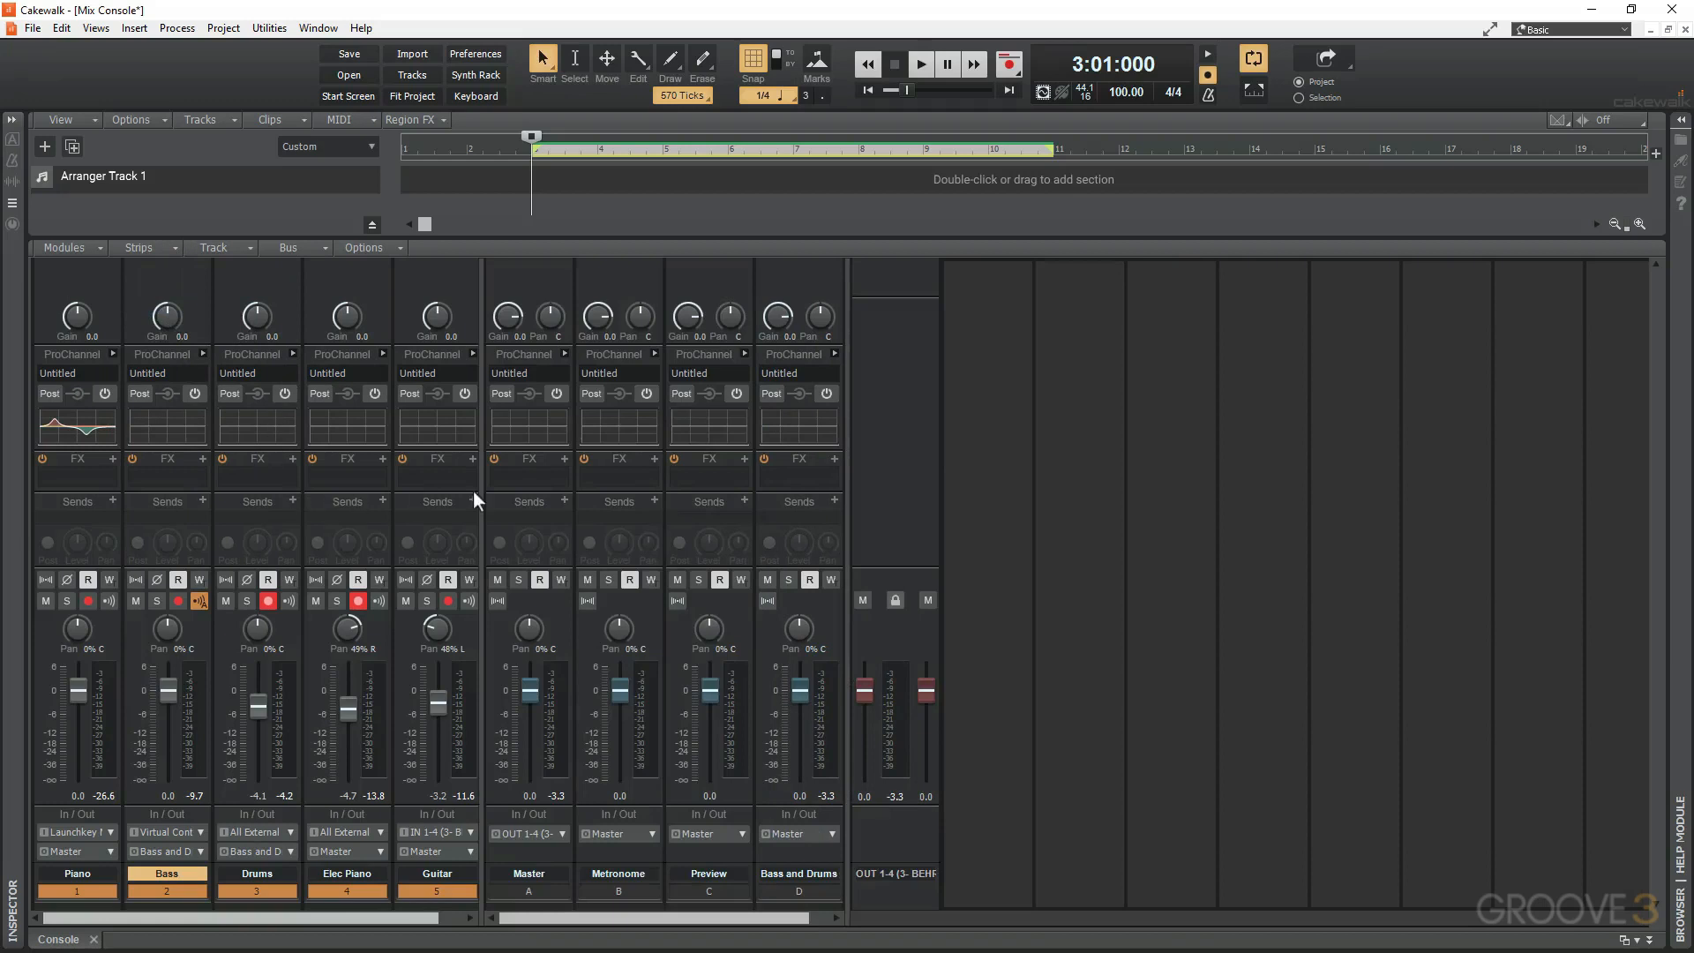
{"action": "left_click_drag", "start_coordinate": [477, 490], "coordinate": [597, 485]}
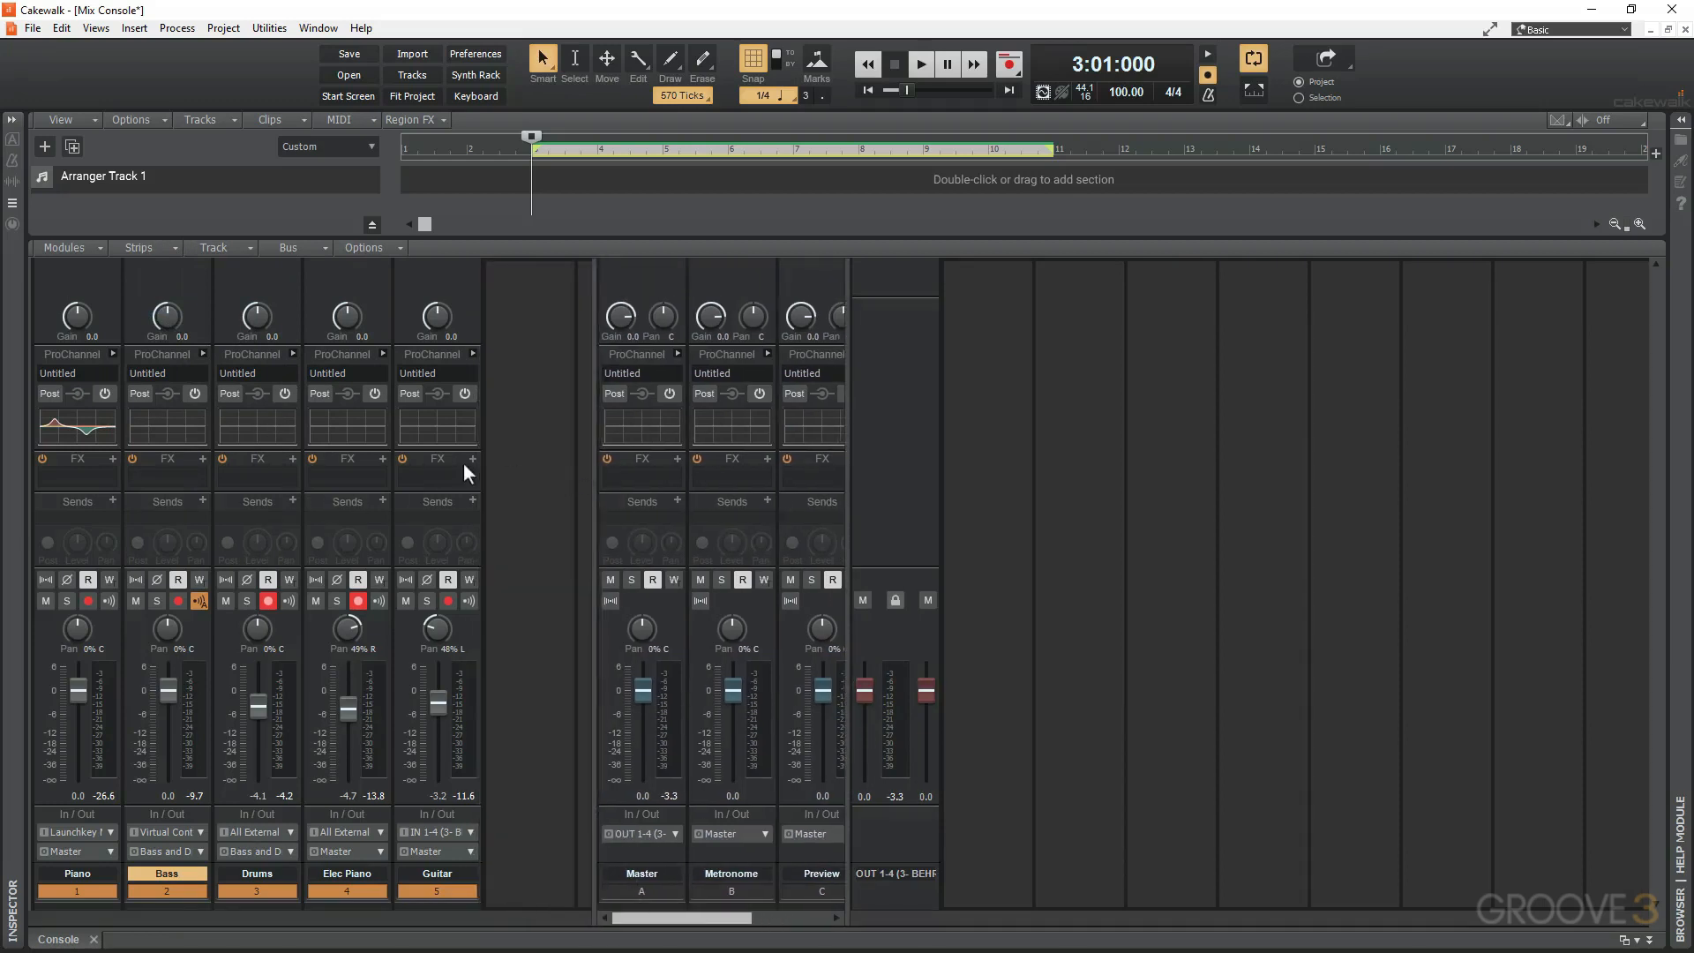
{"action": "left_click_drag", "start_coordinate": [846, 492], "coordinate": [1458, 458]}
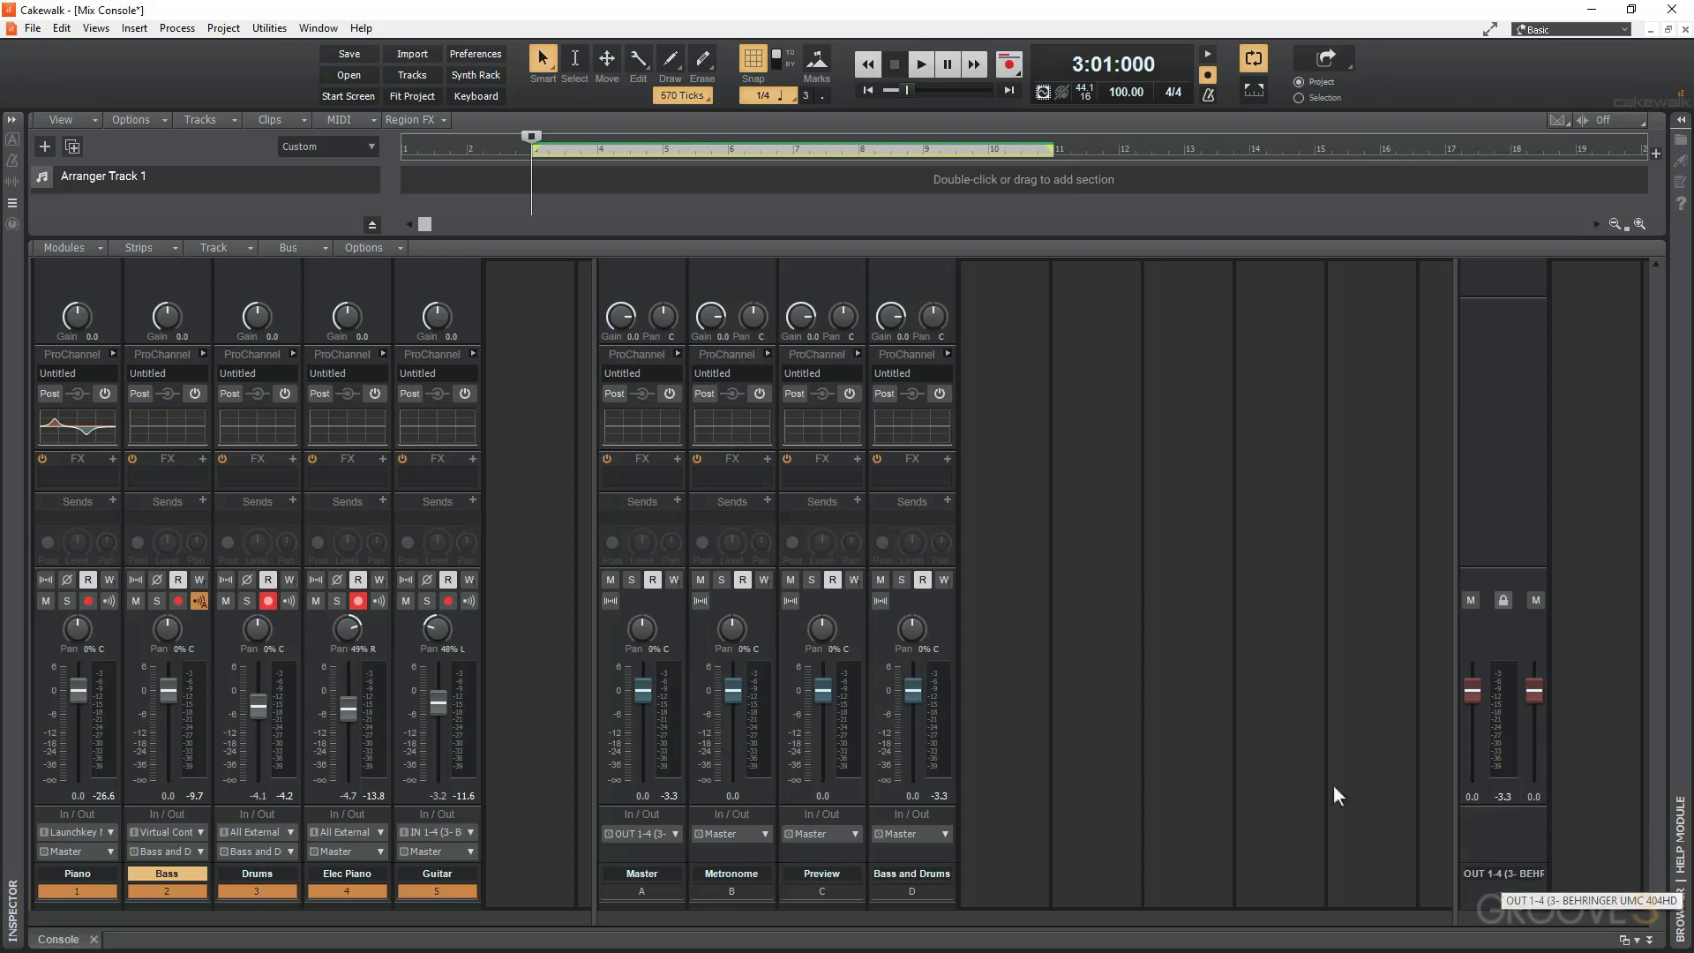
Play the project to check the hardware output's meter and stop playback
{"action": "key", "text": "space"}
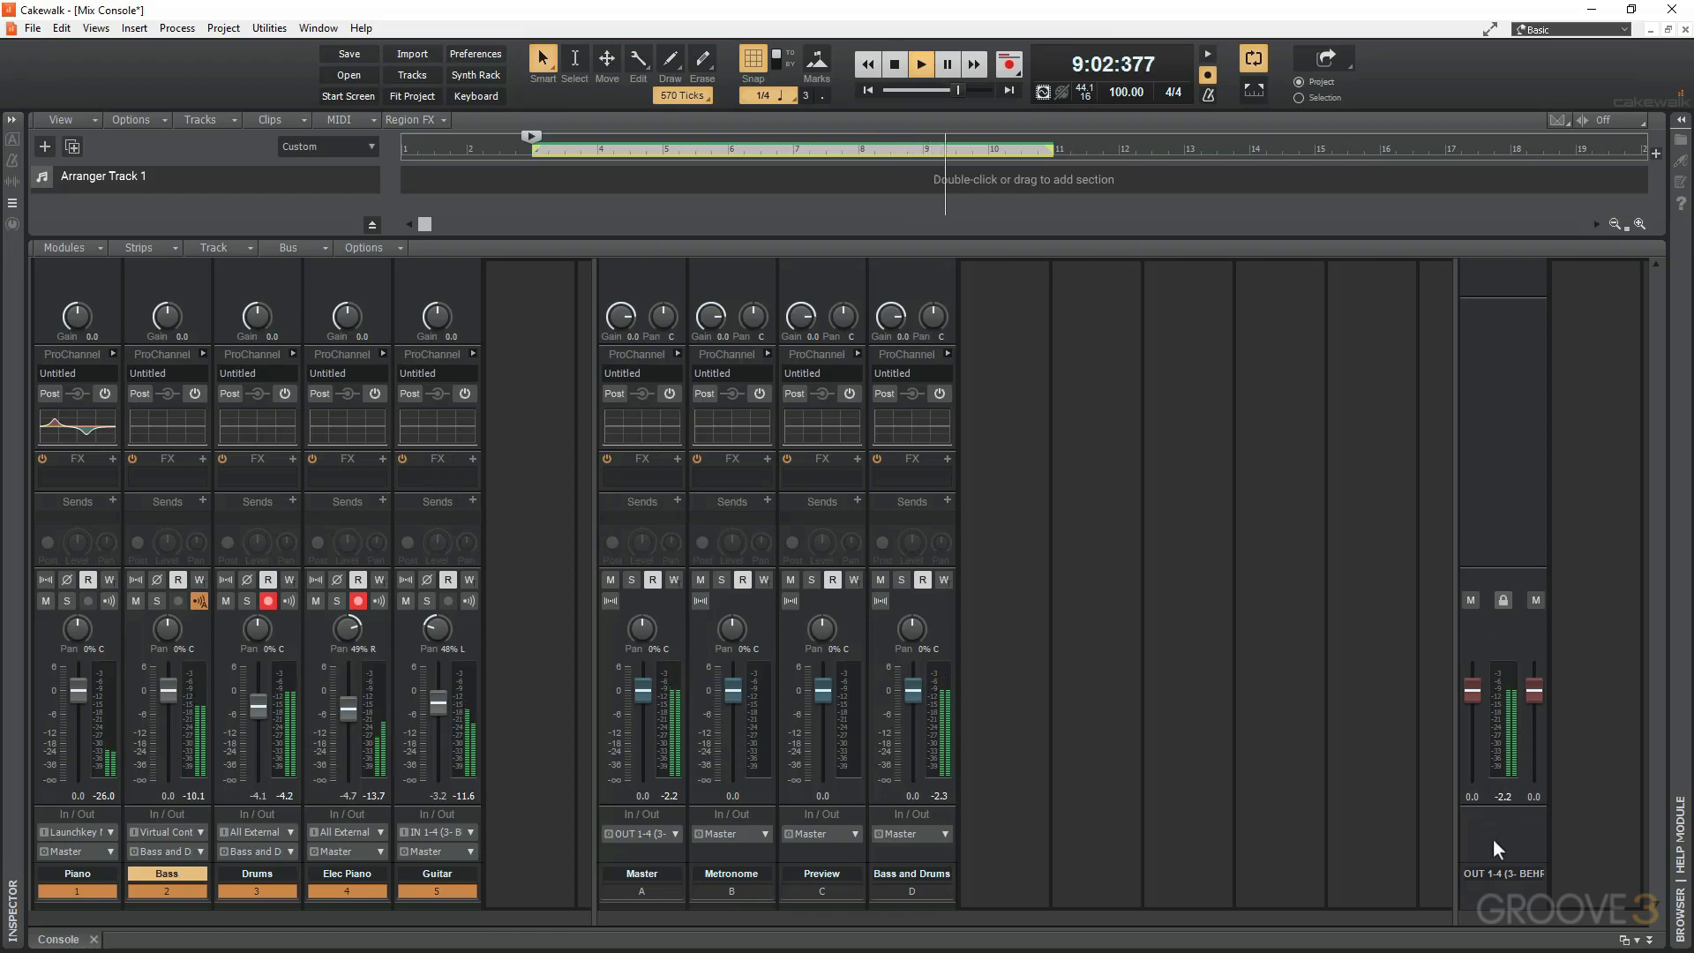
{"action": "key", "text": "space"}
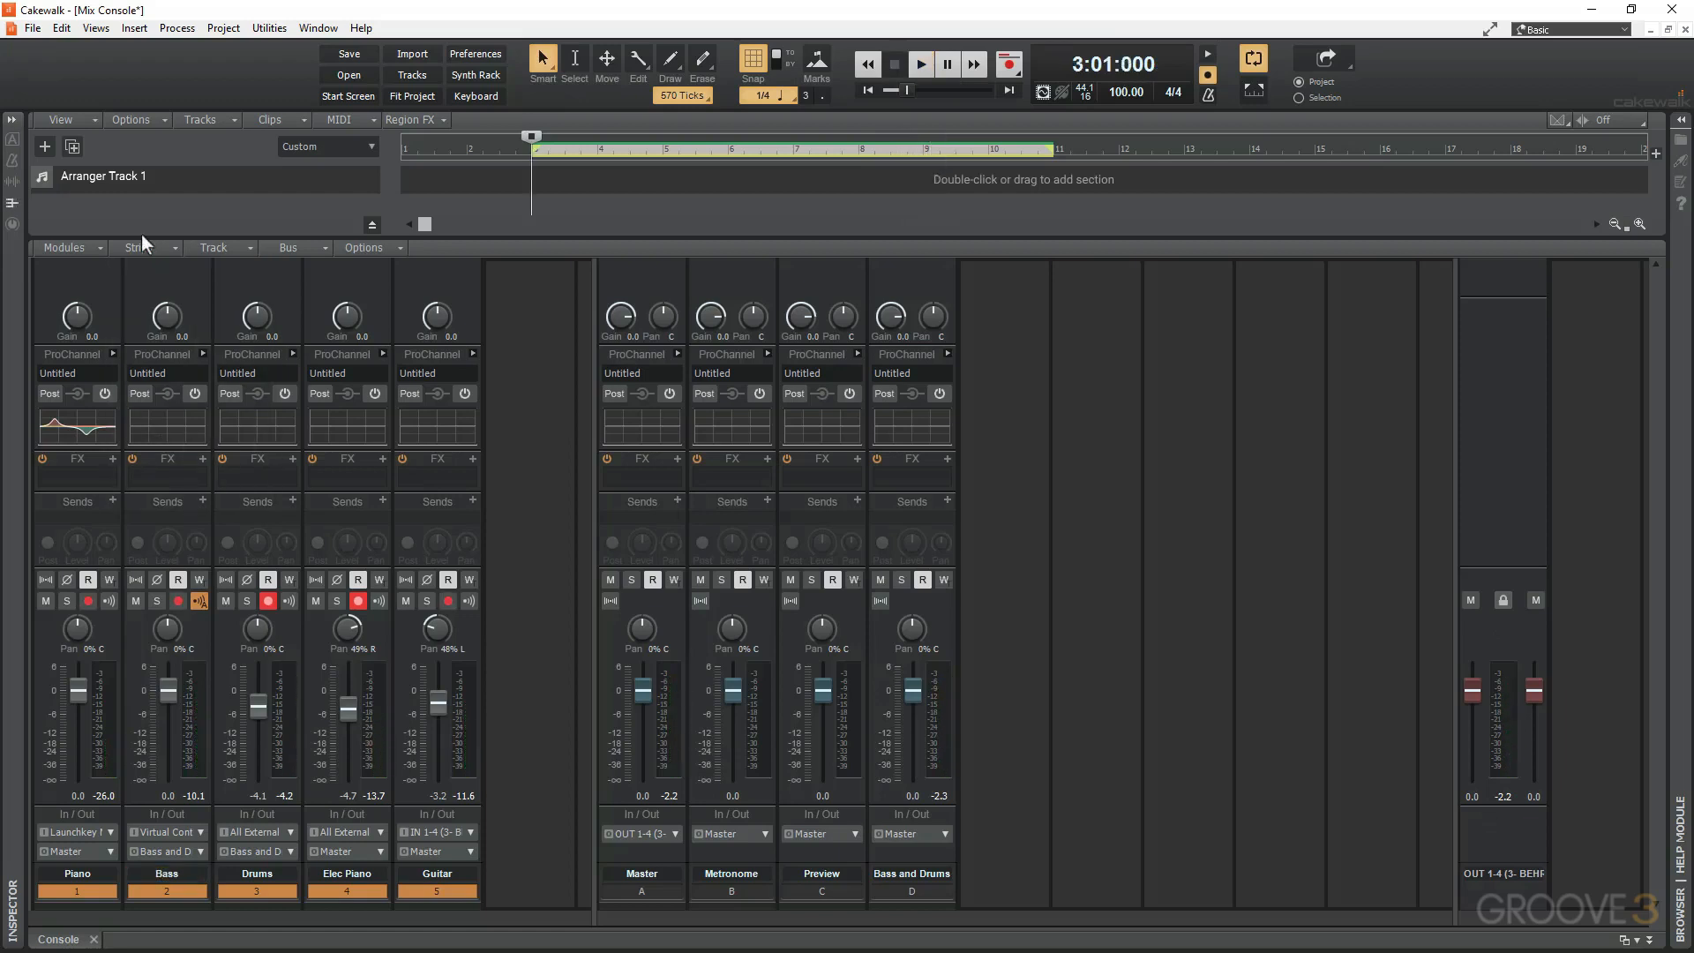
Narrow all console strips and widen them all again
{"action": "left_click", "coordinate": [172, 249]}
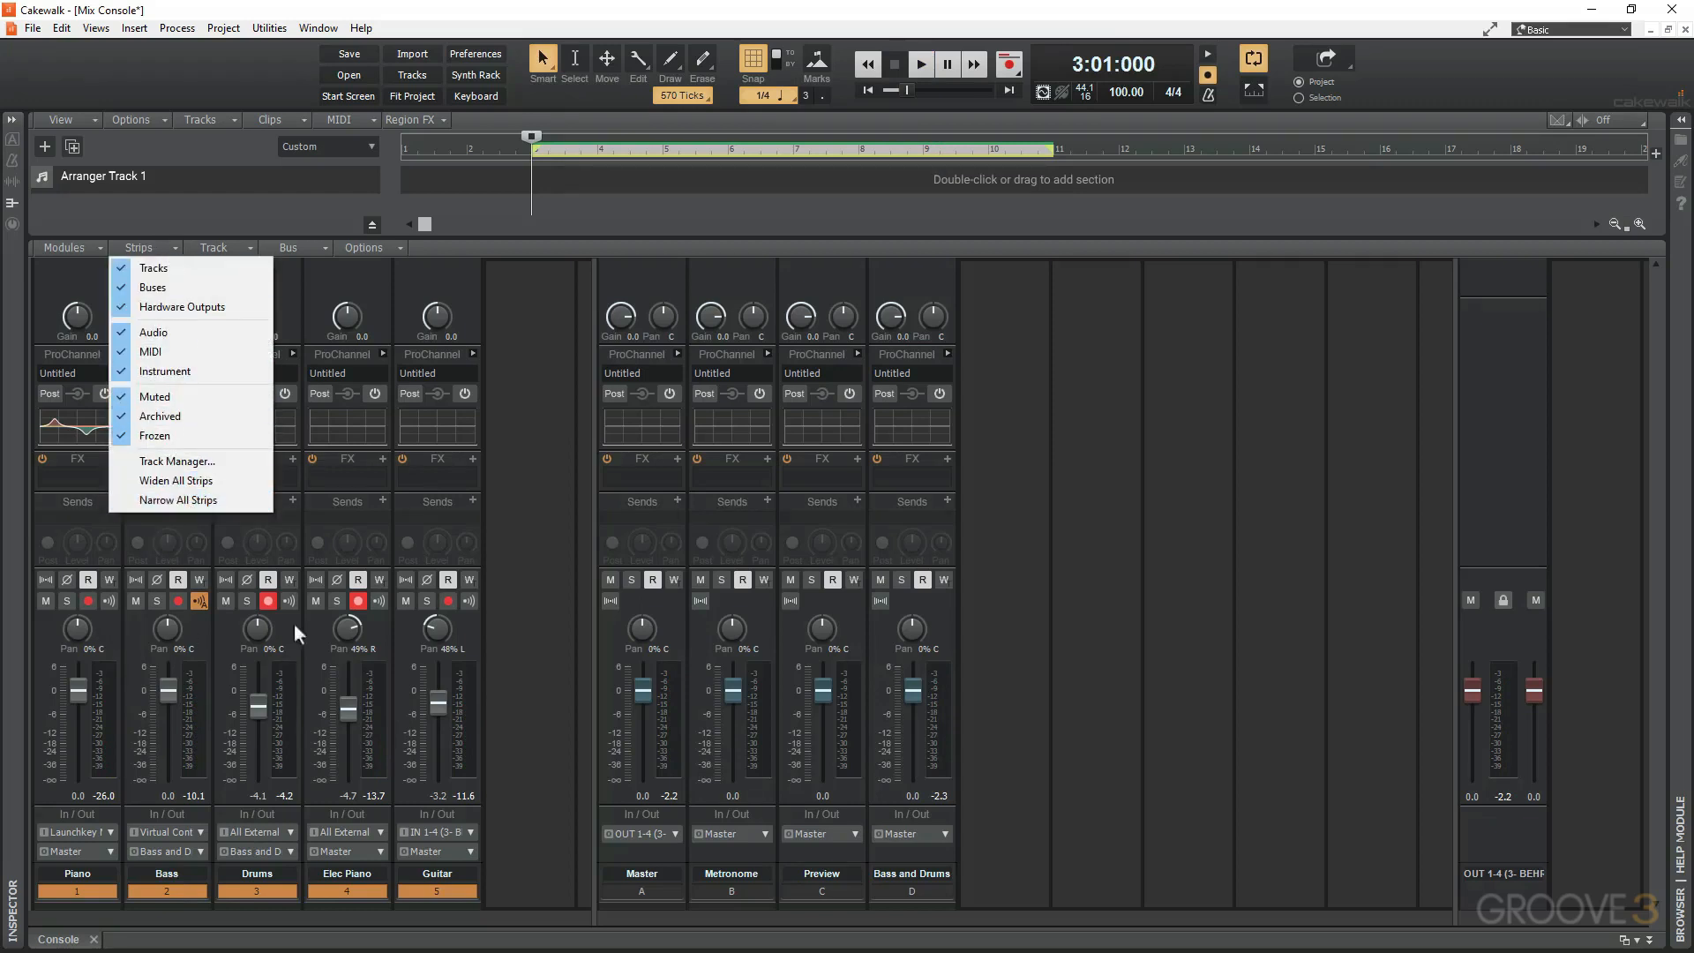
{"action": "left_click", "coordinate": [216, 499]}
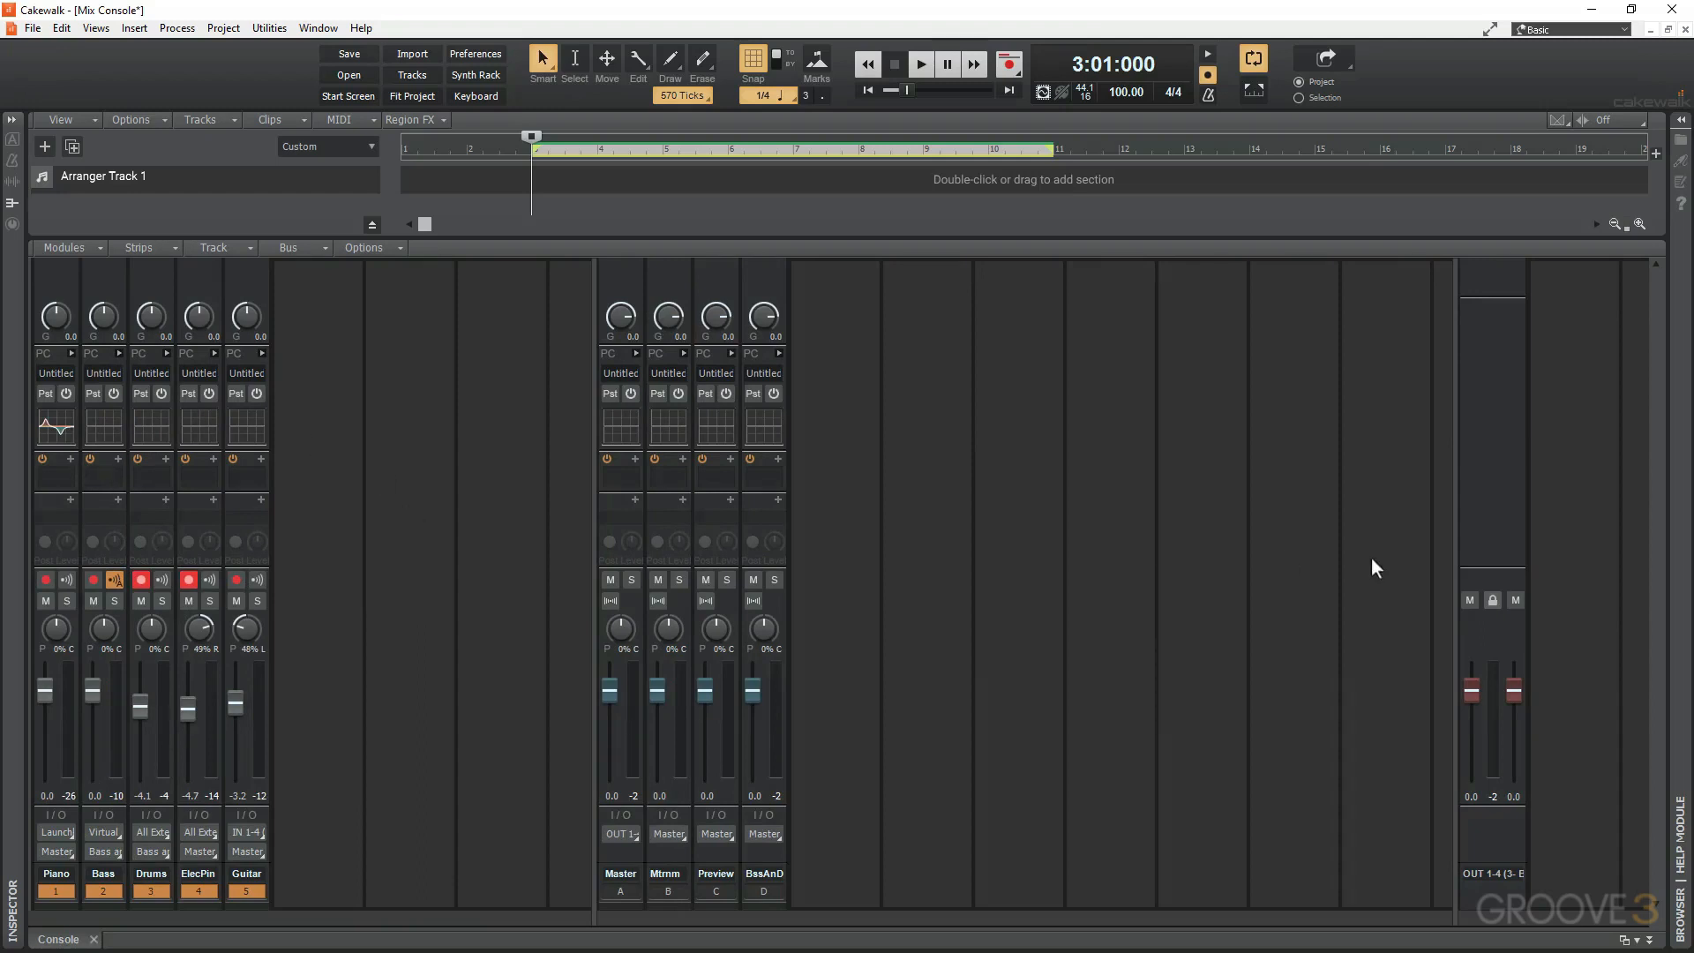
{"action": "left_click", "coordinate": [177, 244]}
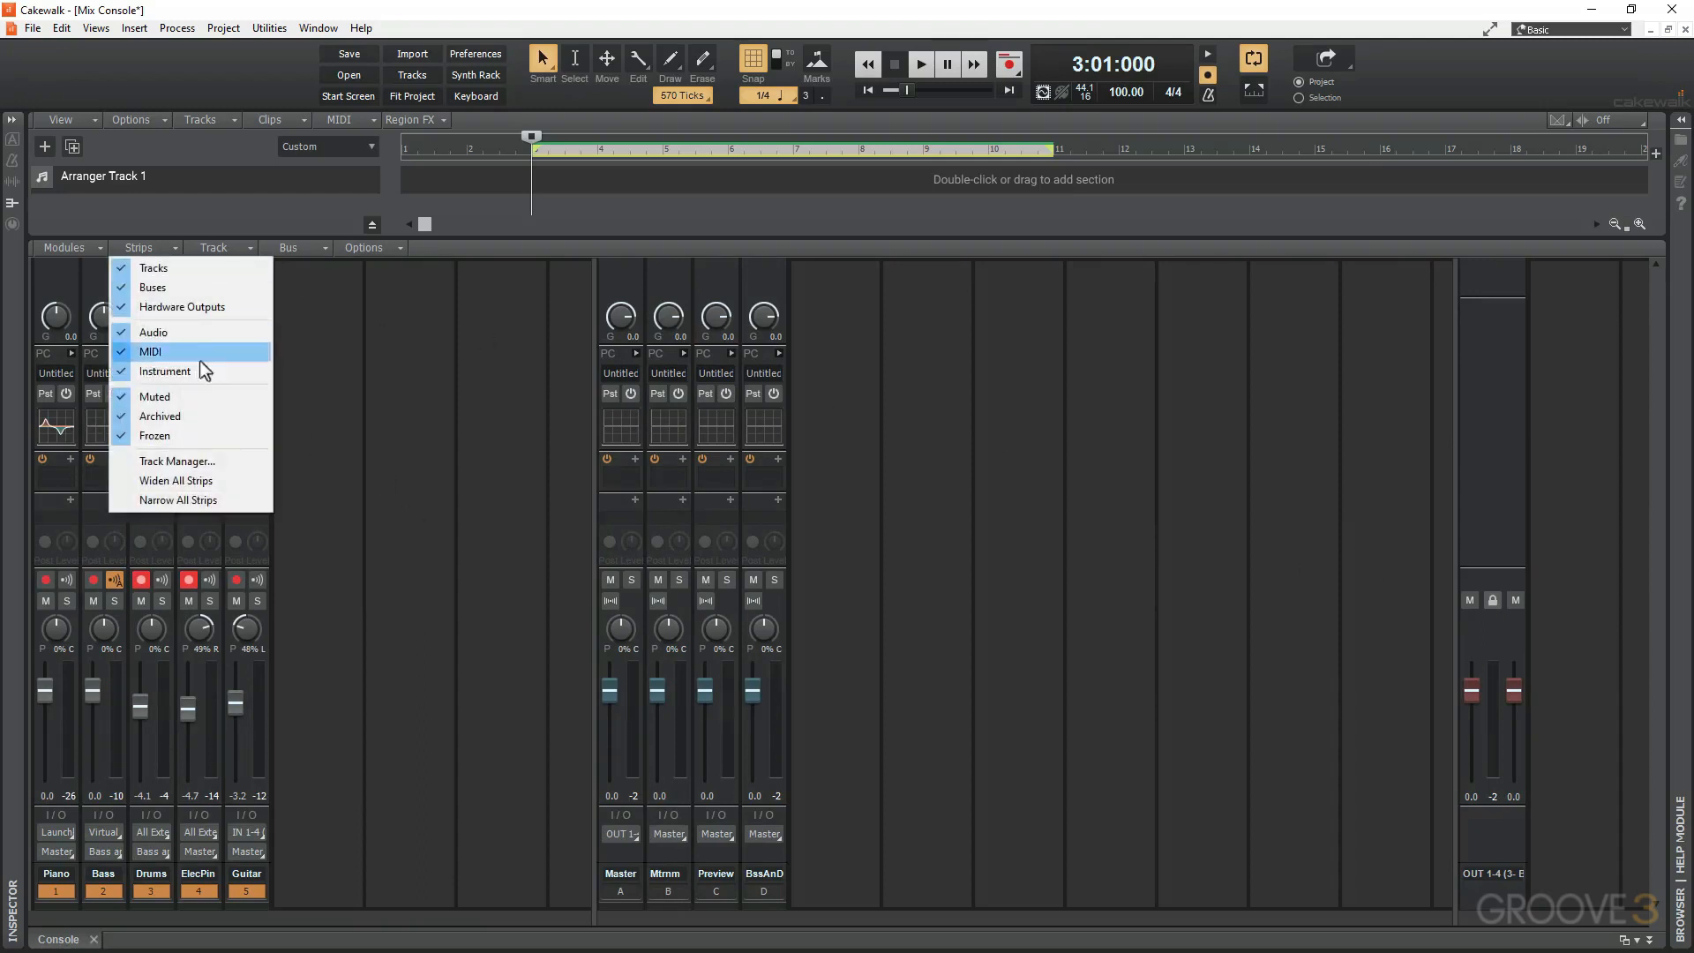
{"action": "left_click", "coordinate": [200, 480]}
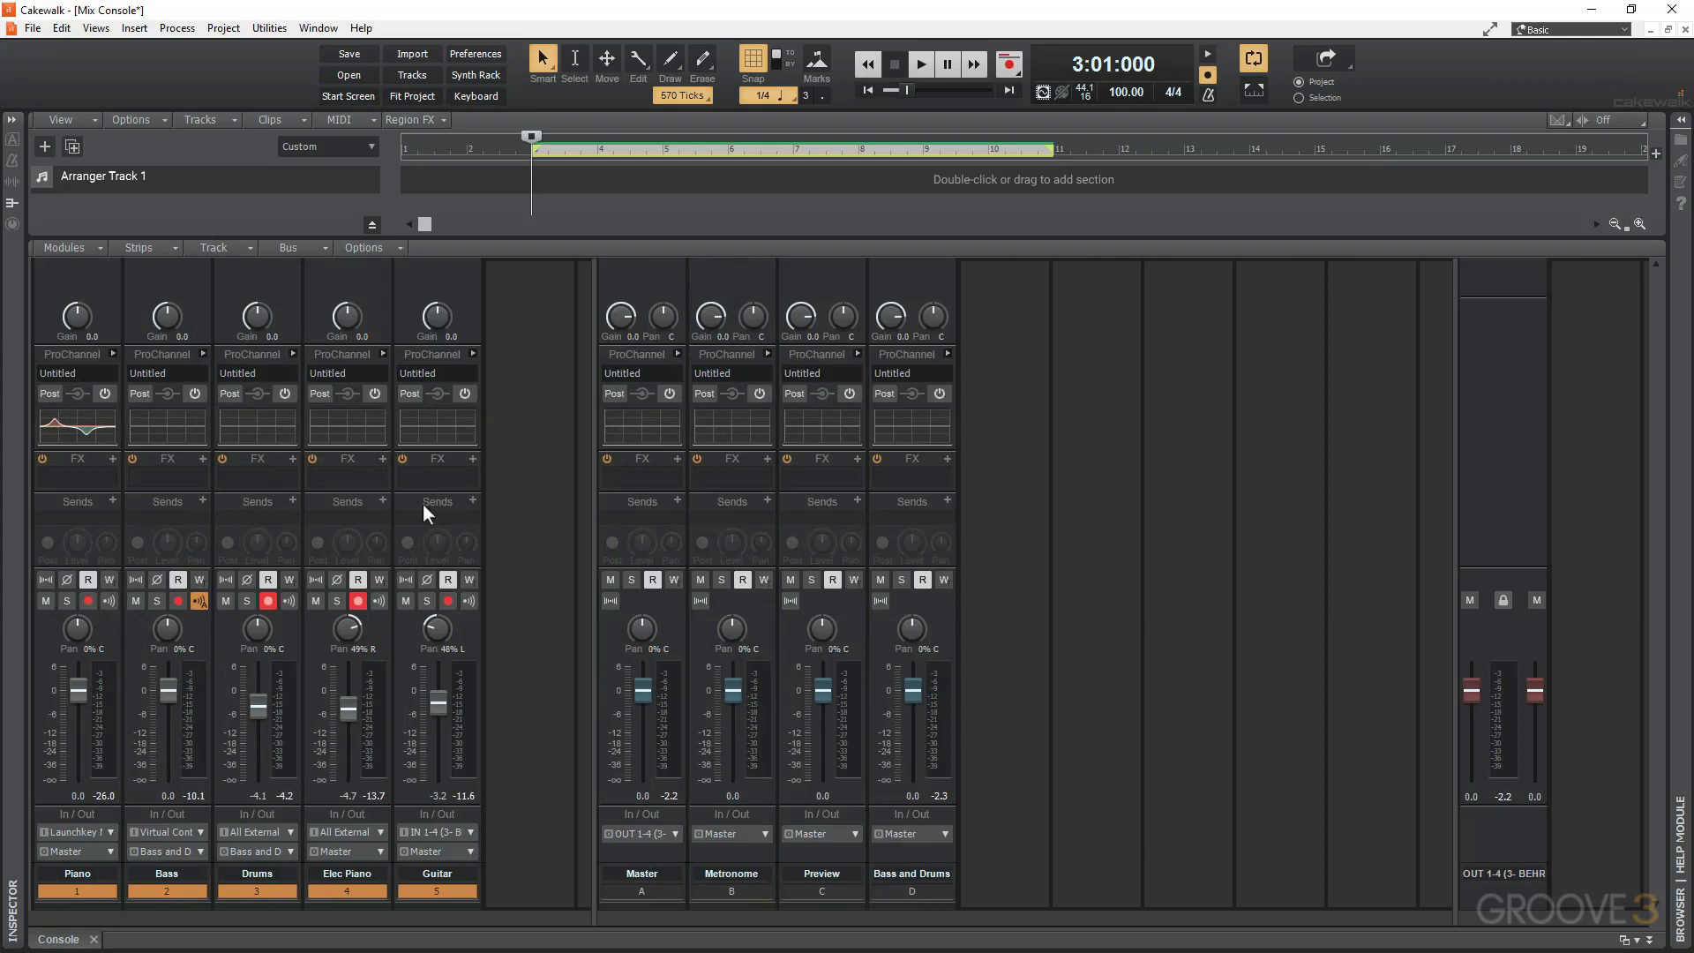
Examine the console's track and bus commands and the project's insert commands without choosing any
{"action": "left_click", "coordinate": [240, 247]}
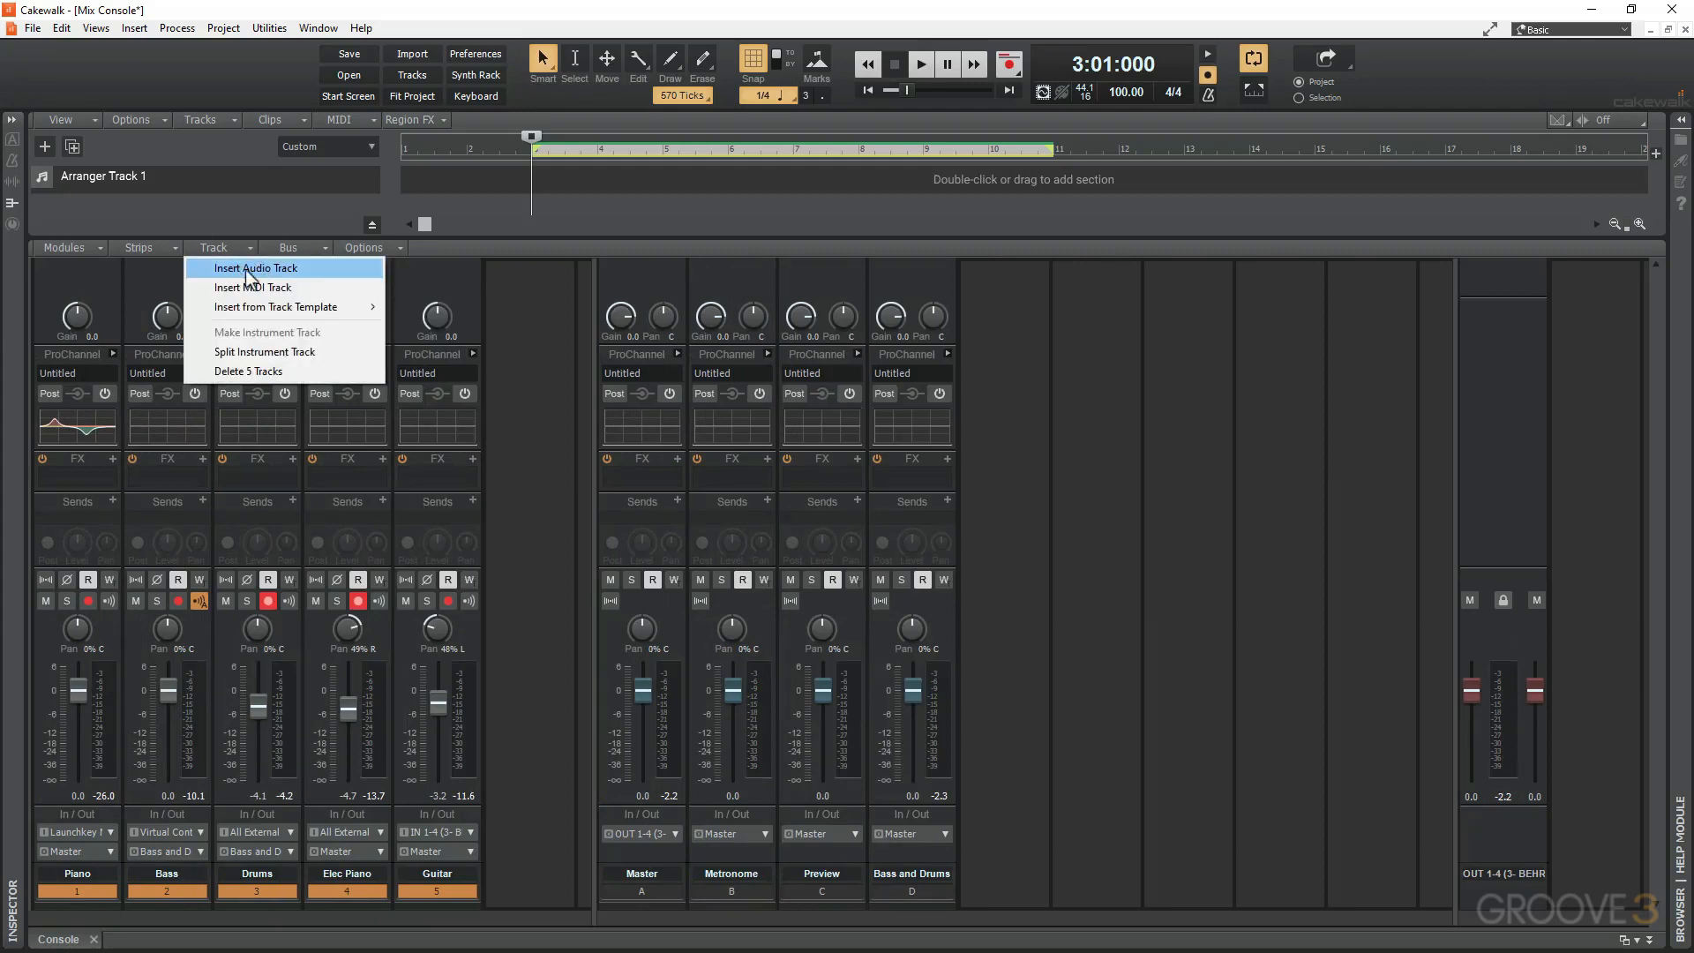
{"action": "left_click", "coordinate": [1149, 428]}
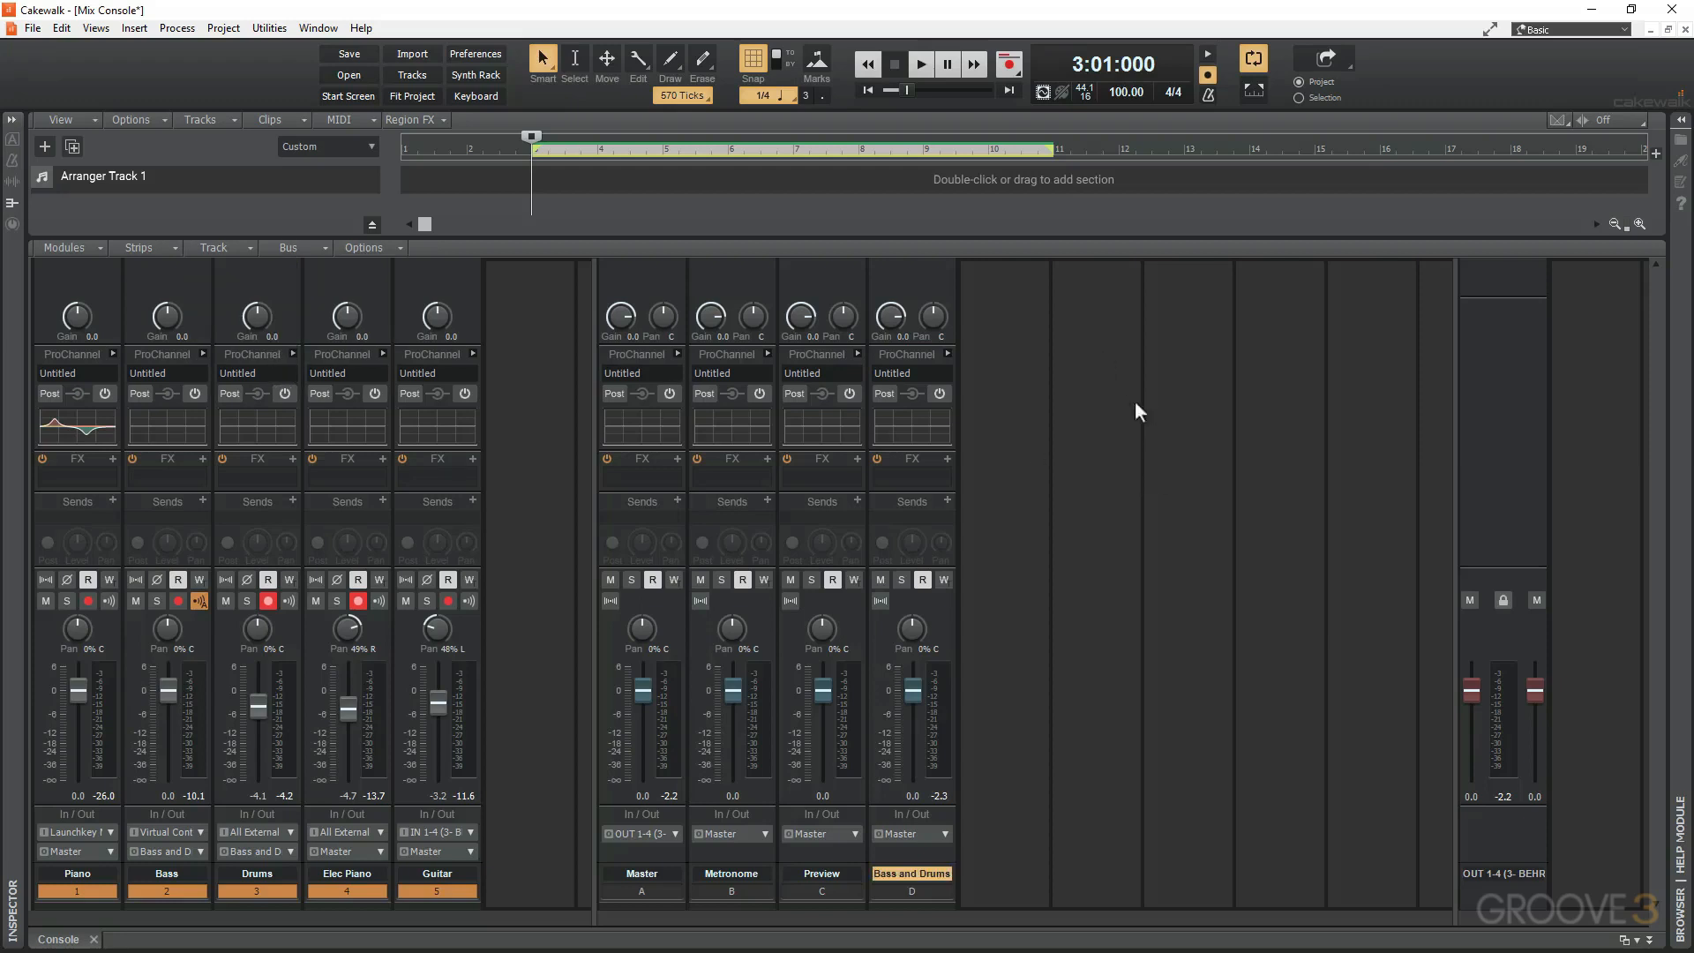
{"action": "left_click", "coordinate": [134, 27]}
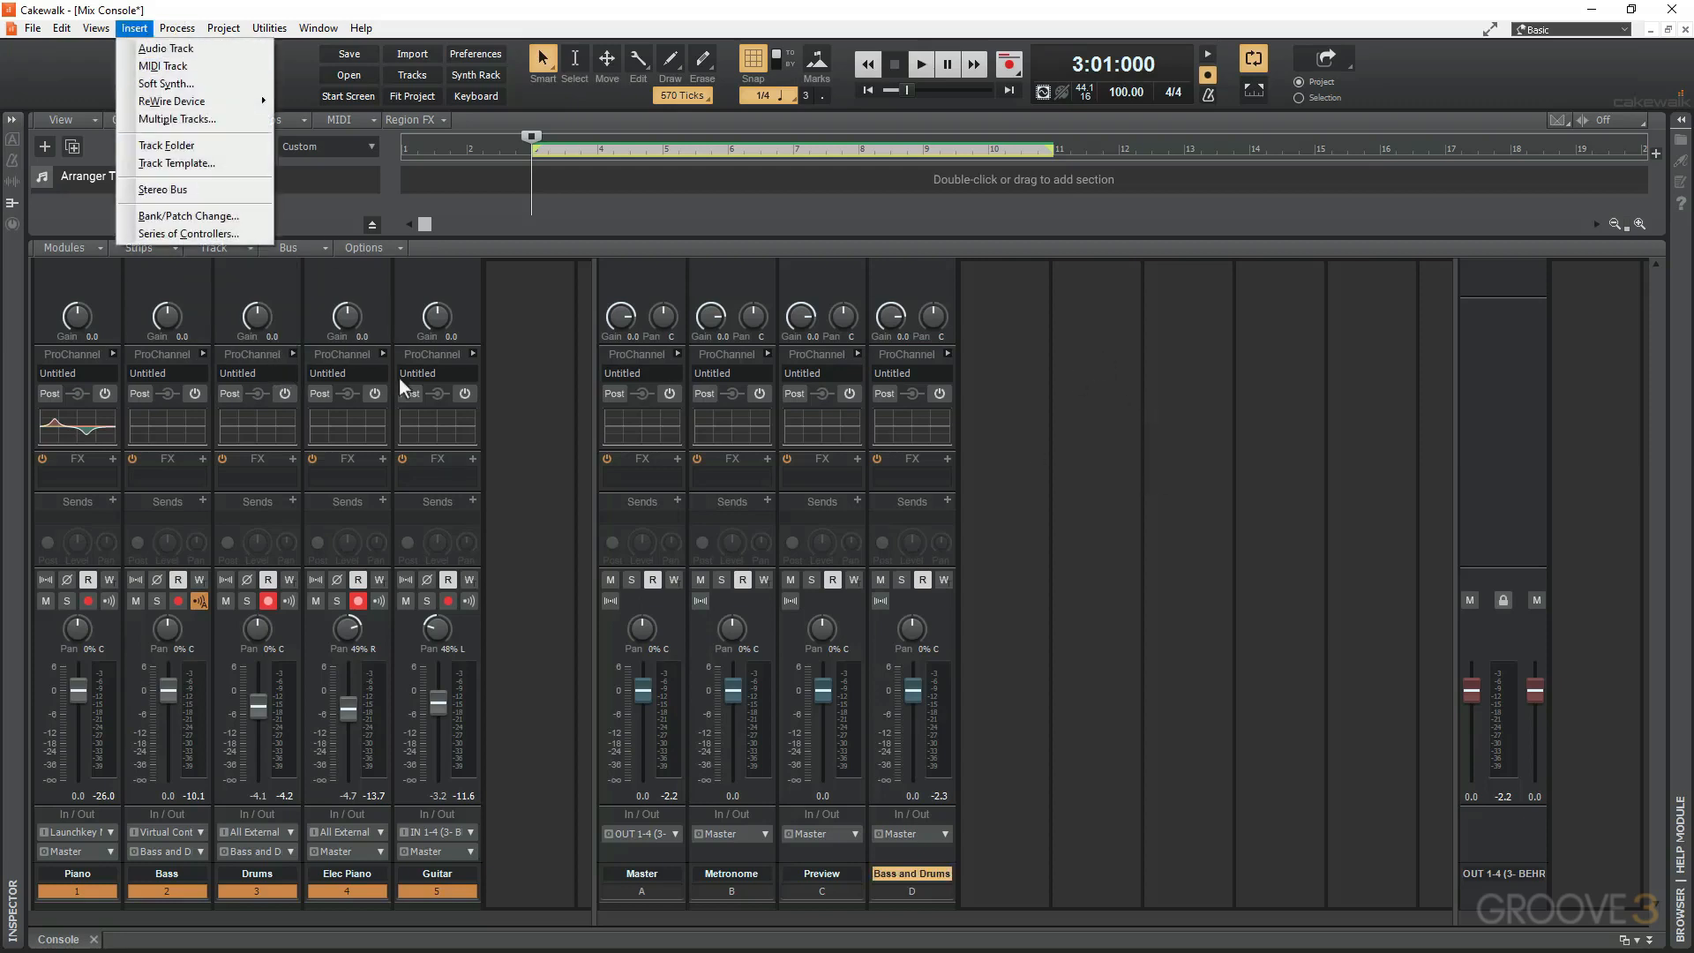
{"action": "left_click", "coordinate": [311, 274]}
{"action": "left_click", "coordinate": [311, 246]}
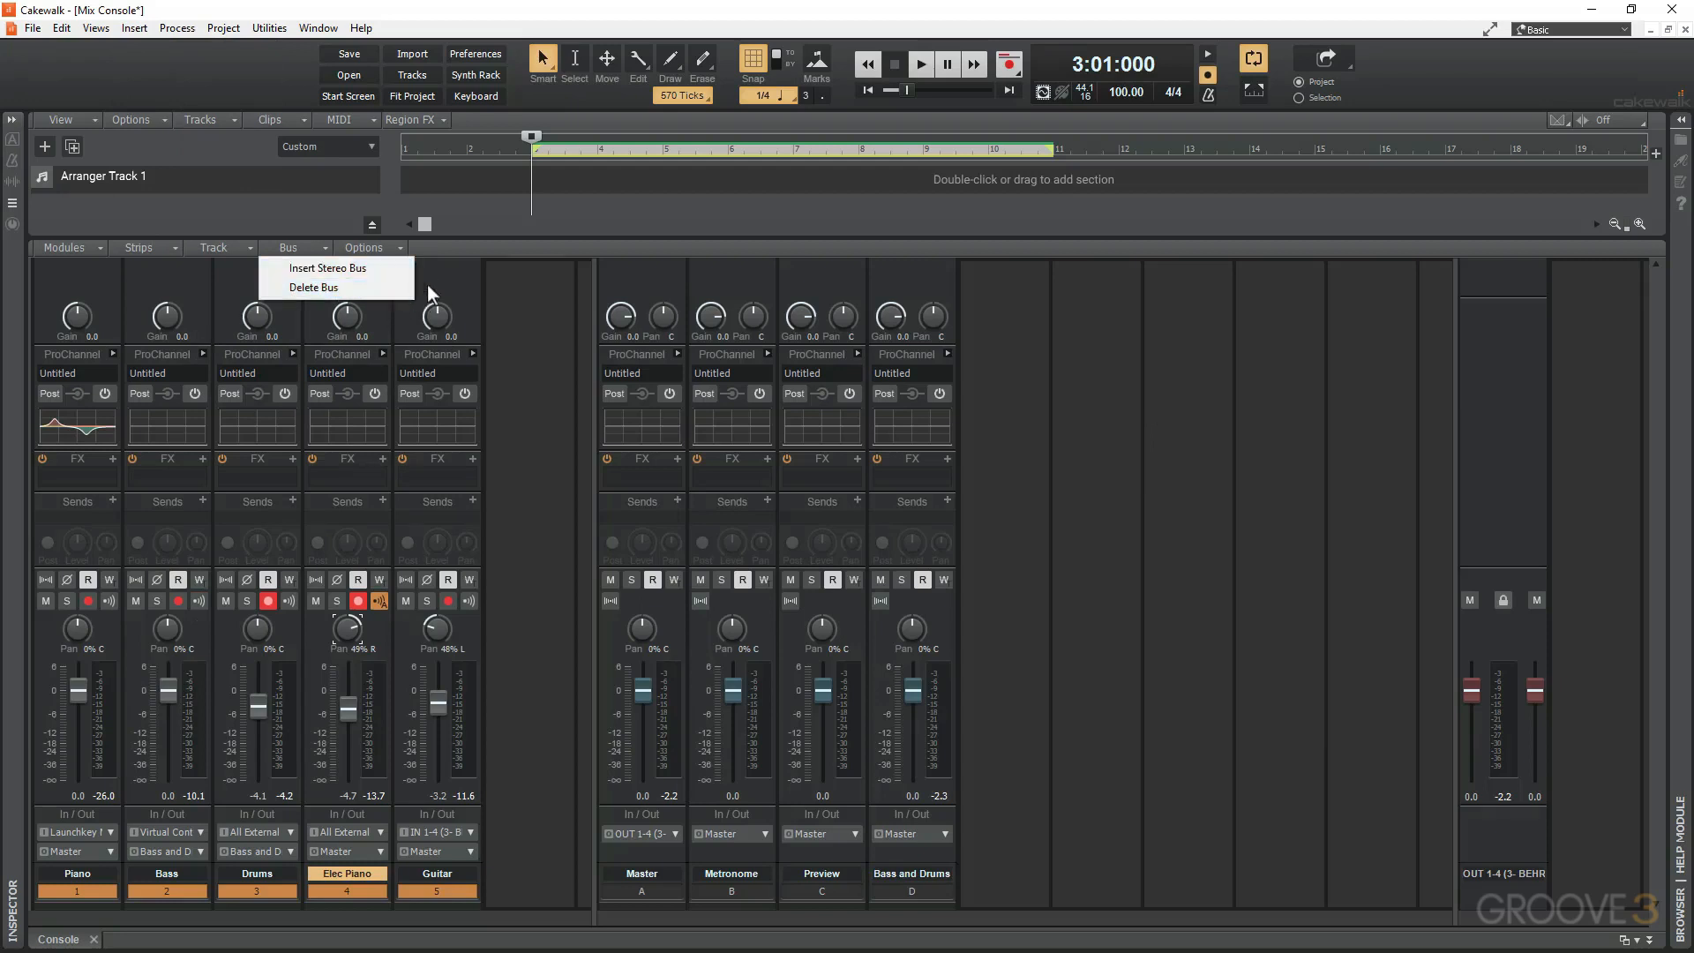
{"action": "left_click", "coordinate": [500, 280]}
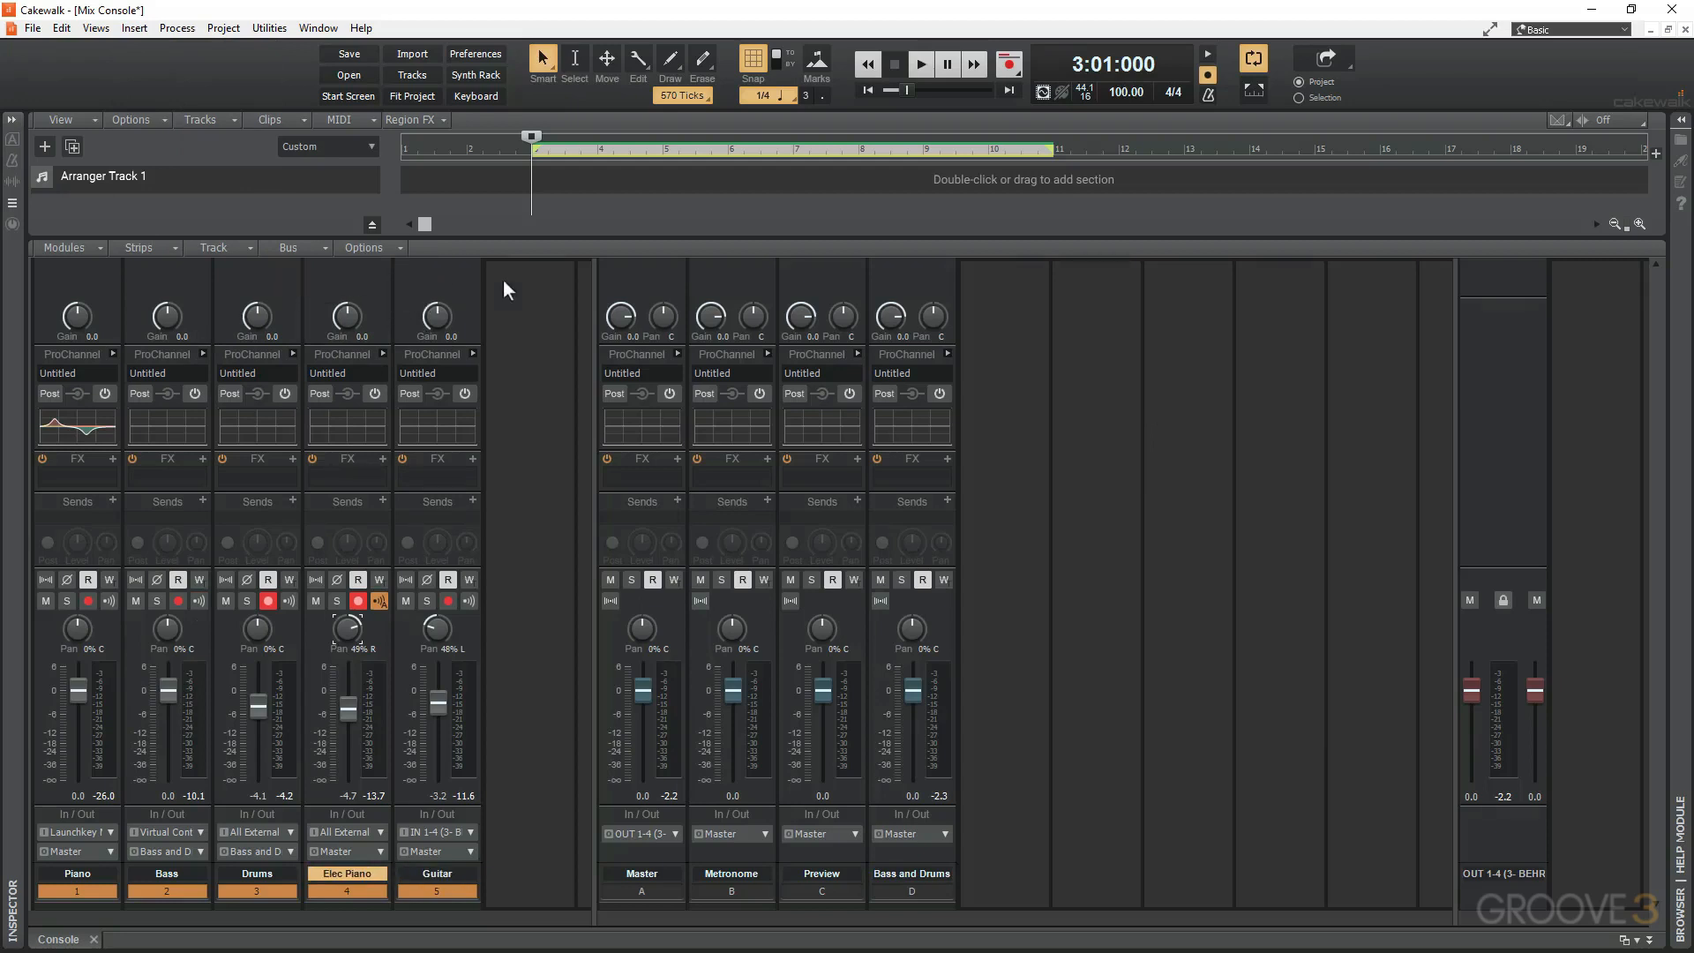